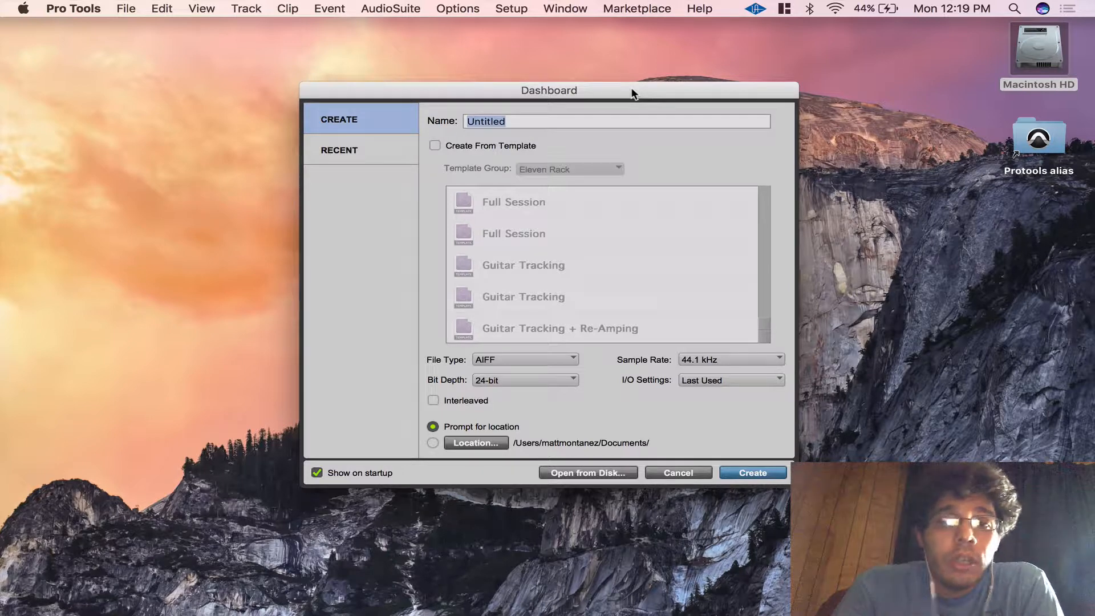
Turn on creating the new session from a template
{"action": "left_click", "coordinate": [472, 146]}
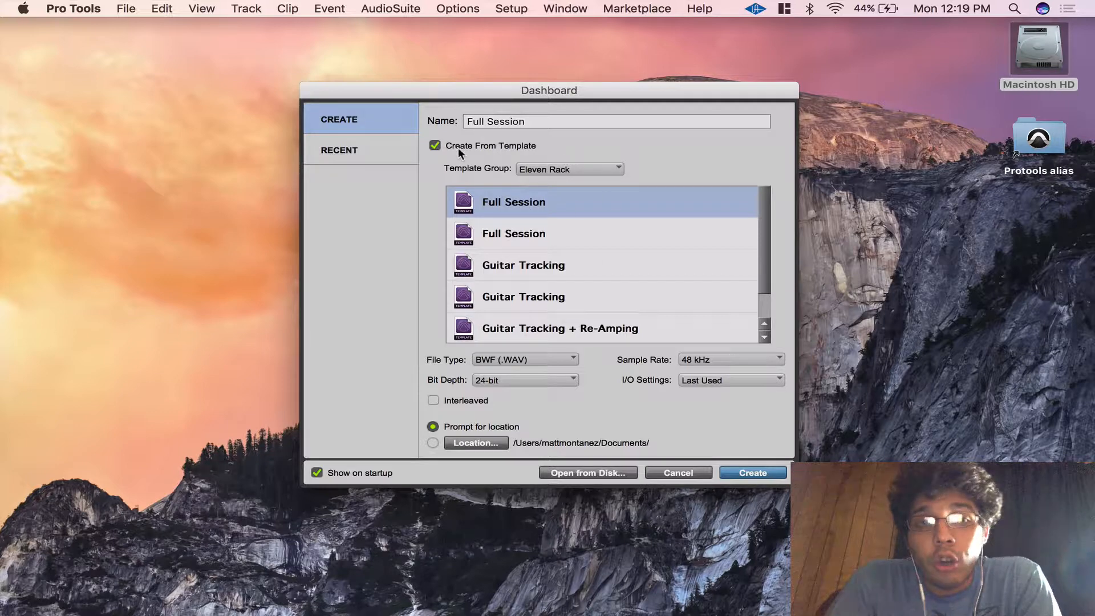
{"action": "scroll", "coordinate": [542, 289], "scroll_direction": "down", "scroll_amount": 1}
{"action": "scroll", "coordinate": [572, 209], "scroll_direction": "up", "scroll_amount": 1}
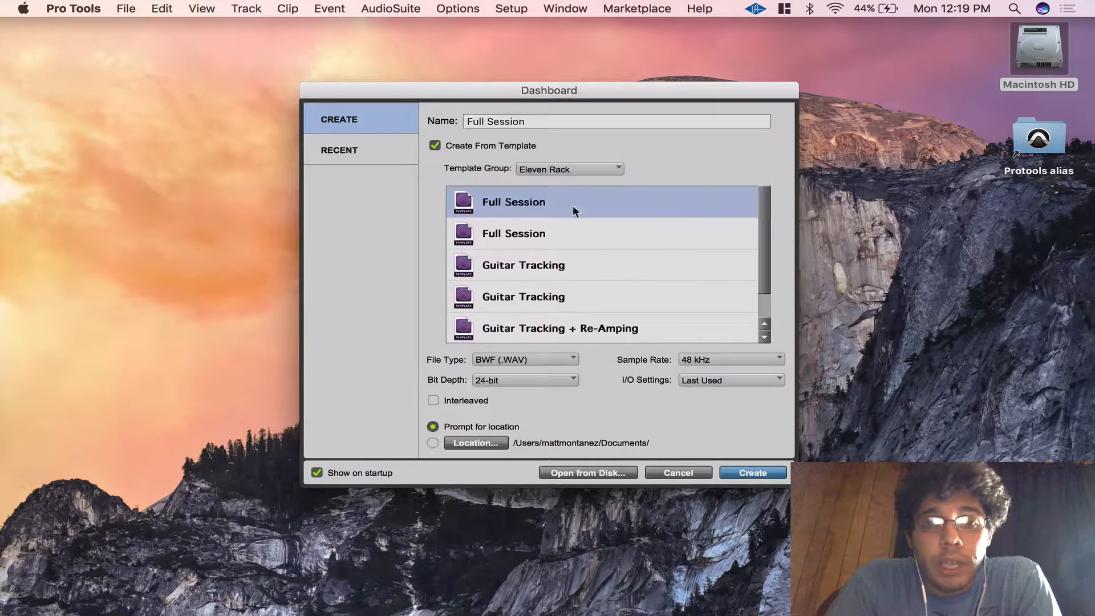
Switch the template group to My Templates, keeping creation from a template enabled
{"action": "left_click", "coordinate": [561, 170]}
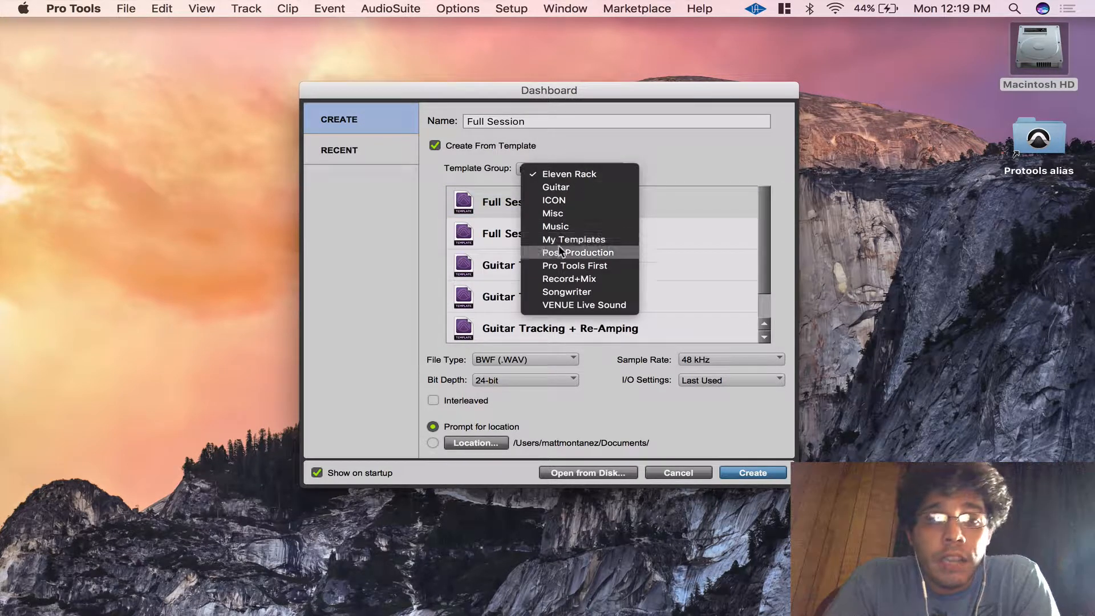
{"action": "left_click", "coordinate": [559, 245]}
{"action": "left_click", "coordinate": [554, 170]}
{"action": "left_click", "coordinate": [554, 159]}
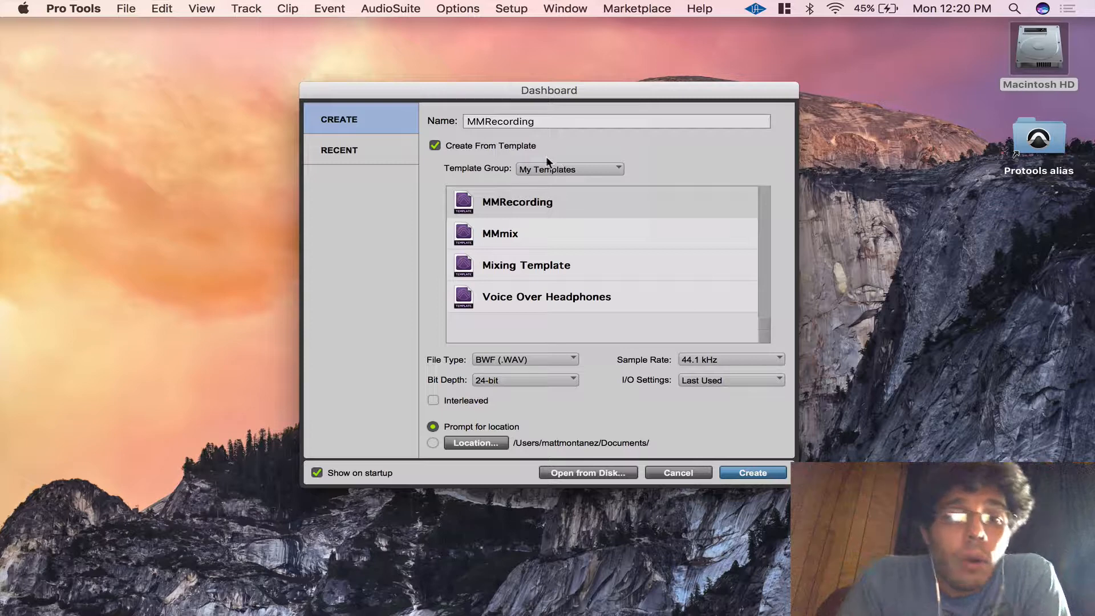
{"action": "left_click", "coordinate": [518, 146]}
{"action": "left_click", "coordinate": [519, 146]}
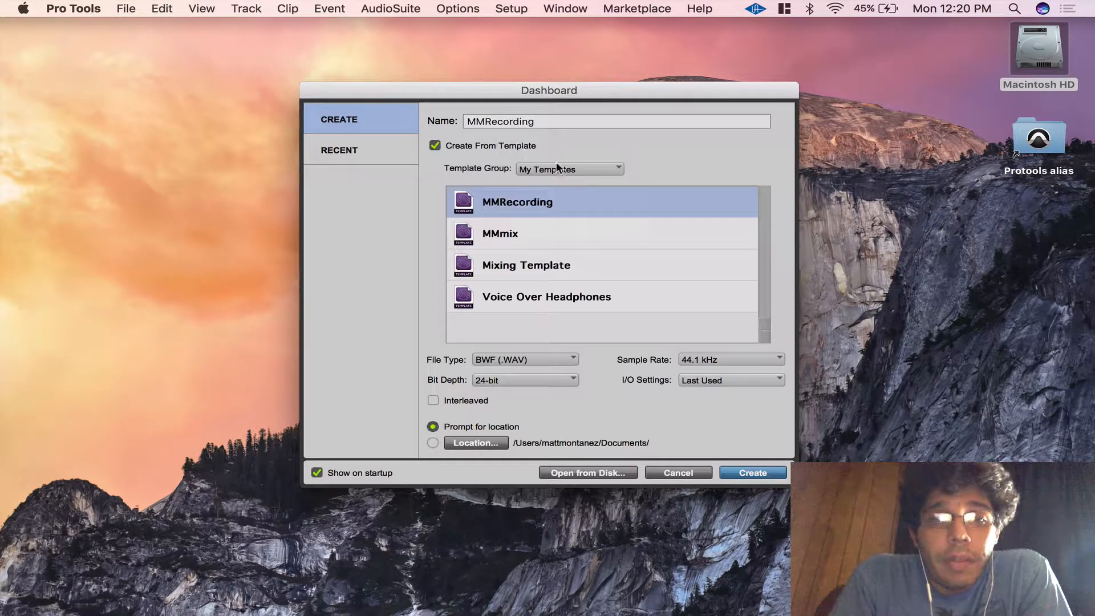
Switch to the Record+Mix template group and select the first 24+EQ+FX Returns template
{"action": "left_click", "coordinate": [561, 169]}
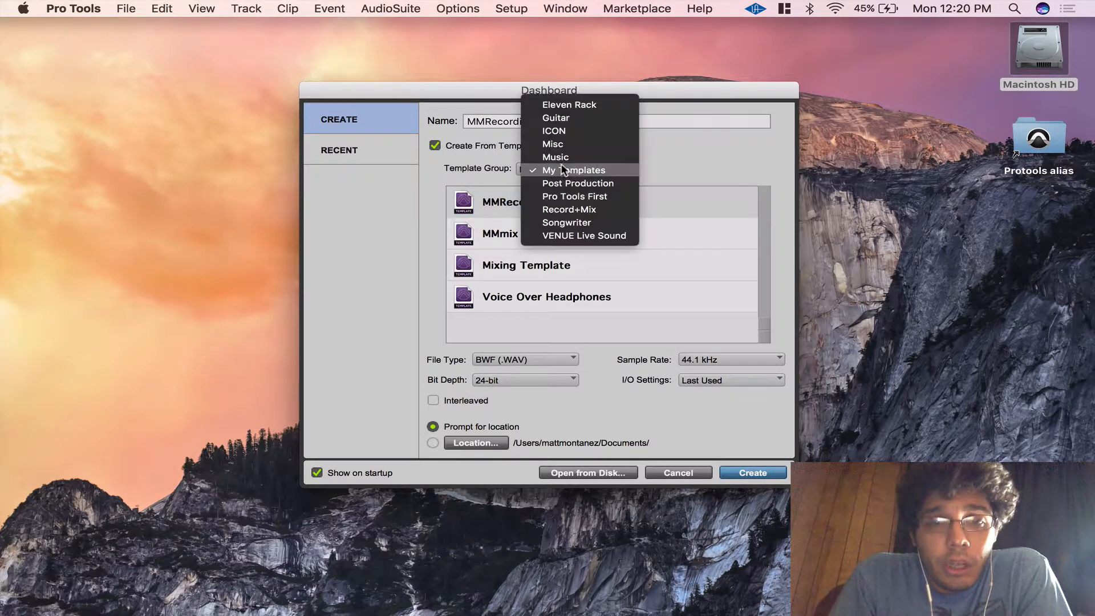
{"action": "left_click", "coordinate": [574, 208]}
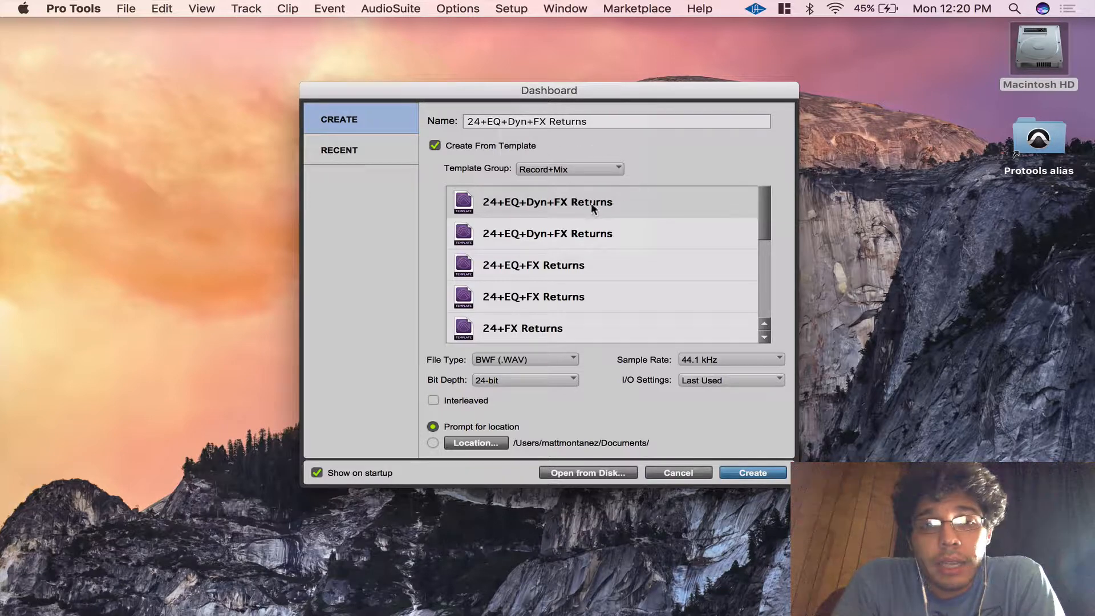
{"action": "left_click", "coordinate": [586, 271]}
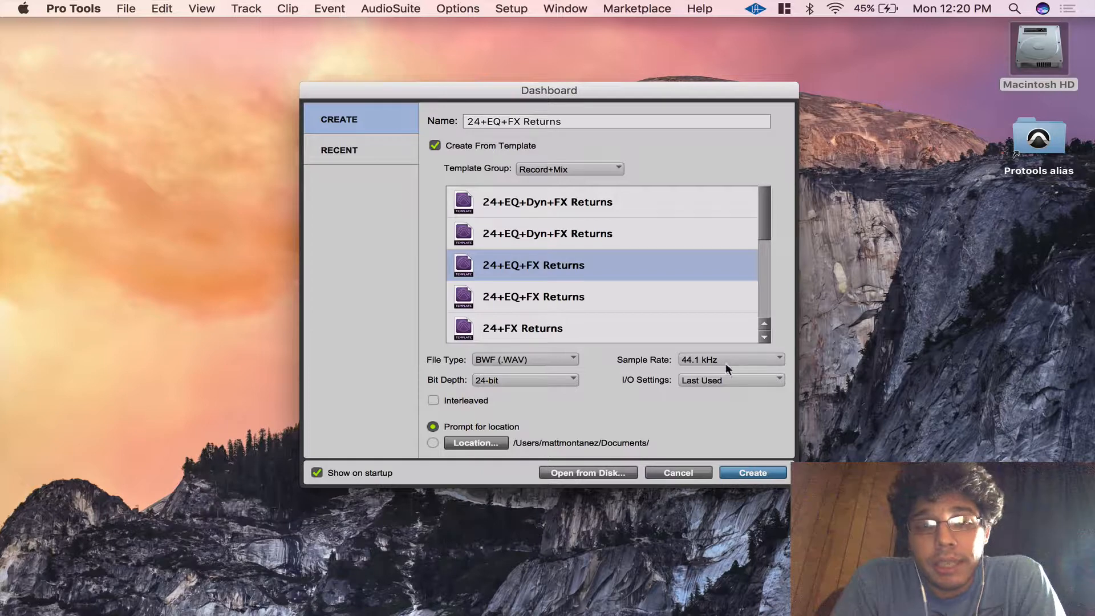
Switch to the Post Production template group and select a Basic Stereo Mix template
{"action": "left_click", "coordinate": [596, 169]}
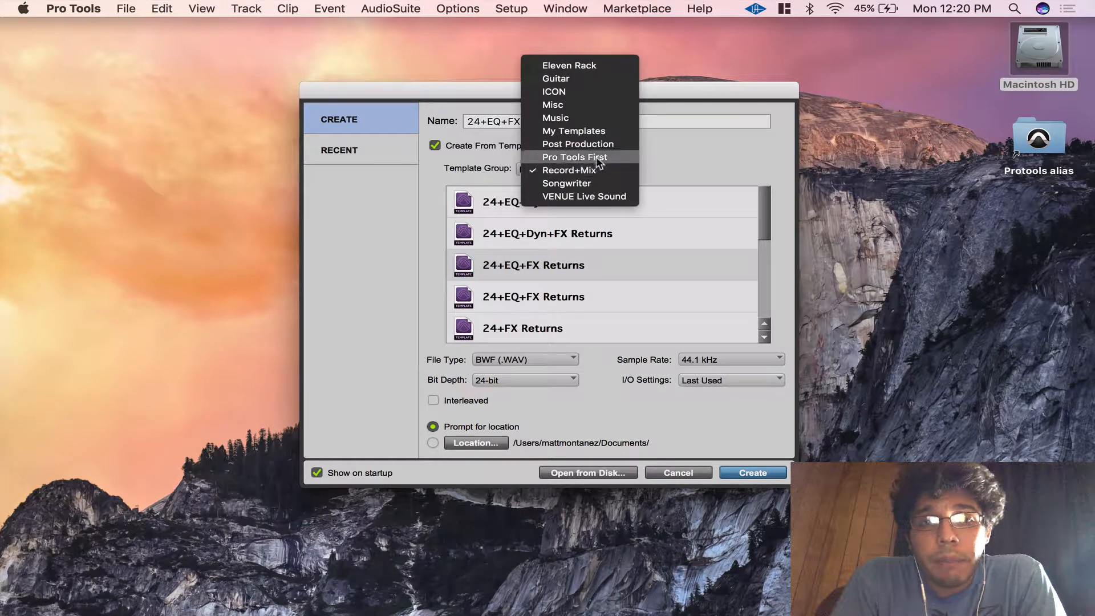
{"action": "left_click", "coordinate": [645, 261]}
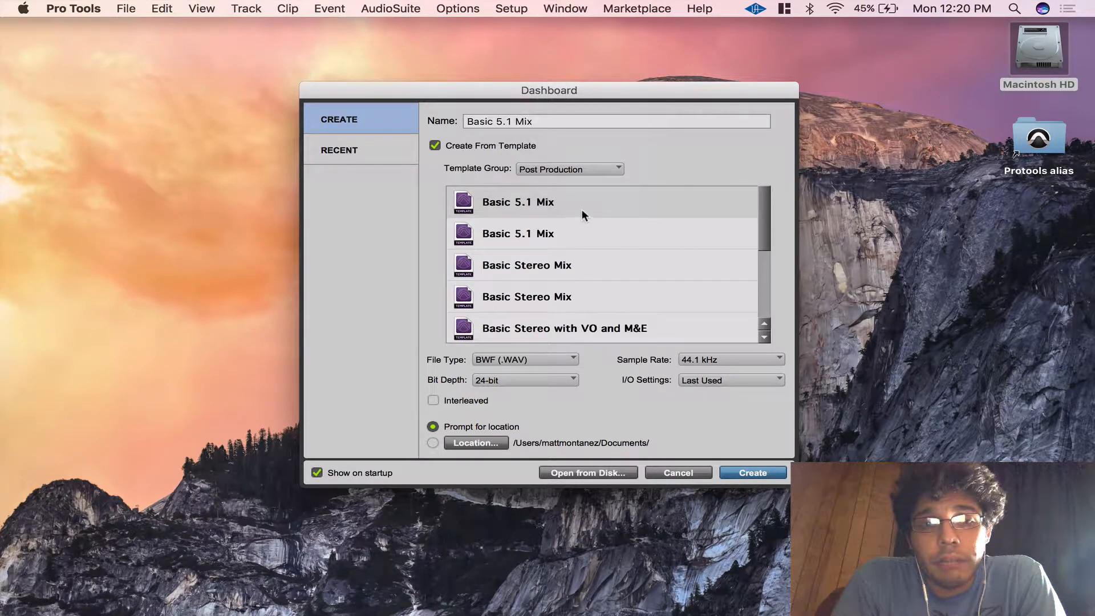
{"action": "left_click", "coordinate": [592, 275]}
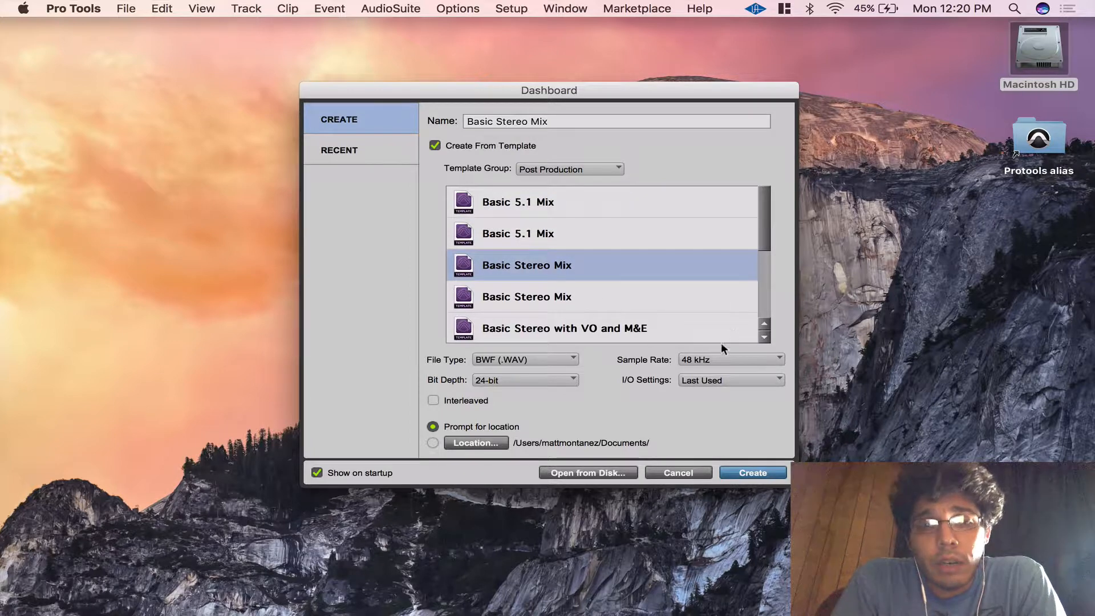
{"action": "left_click", "coordinate": [561, 290]}
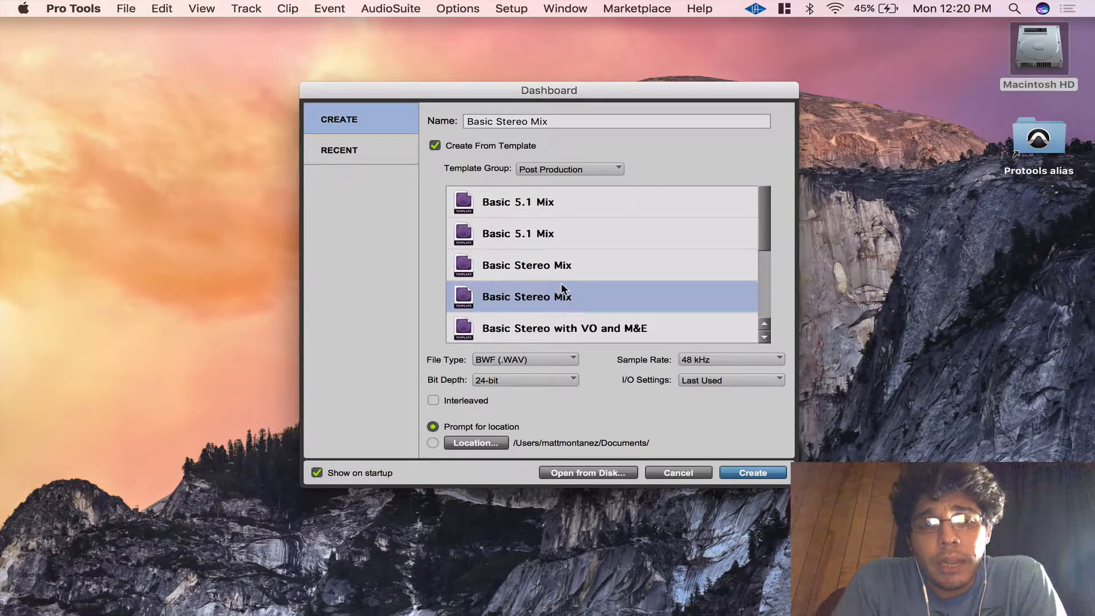
{"action": "left_click", "coordinate": [565, 265]}
Create the session from the first 24+EQ+Dyn+FX Returns template in the Record+Mix group
{"action": "left_click", "coordinate": [586, 171]}
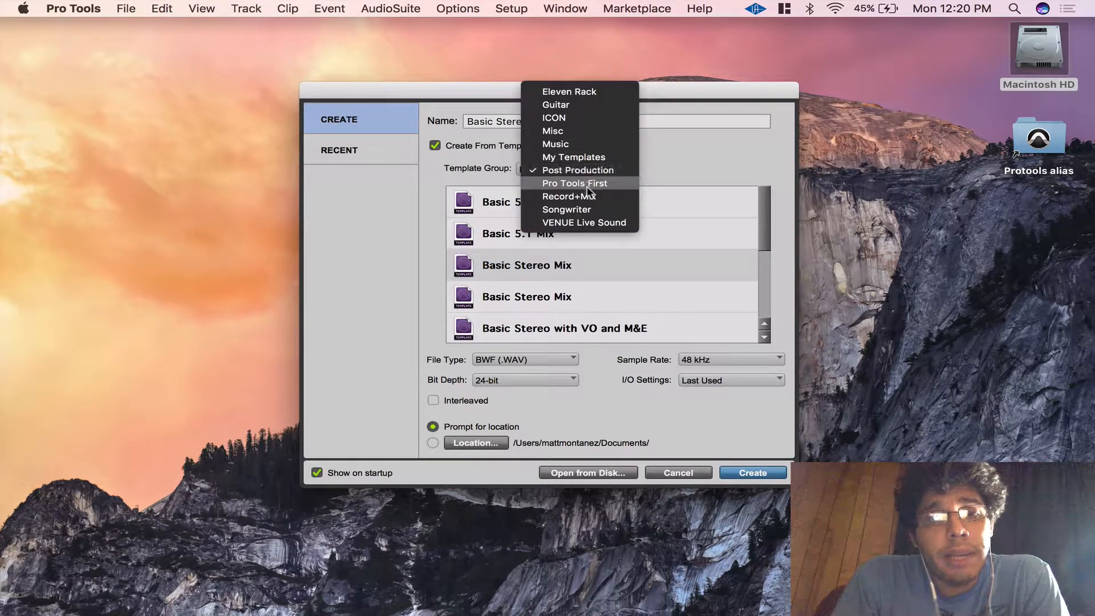
{"action": "left_click", "coordinate": [589, 196]}
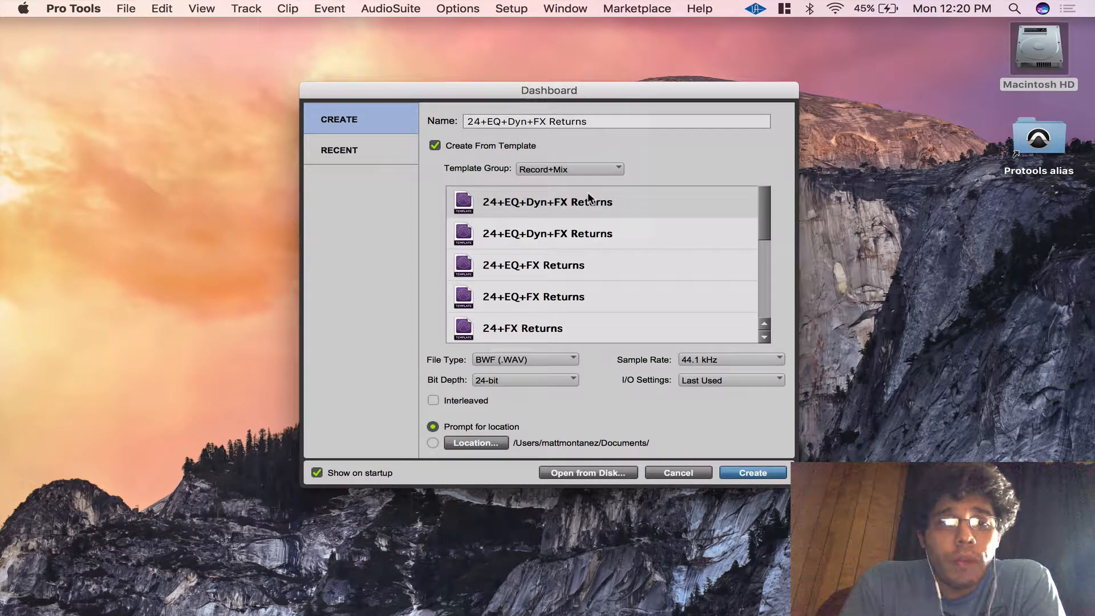
{"action": "left_click", "coordinate": [594, 204]}
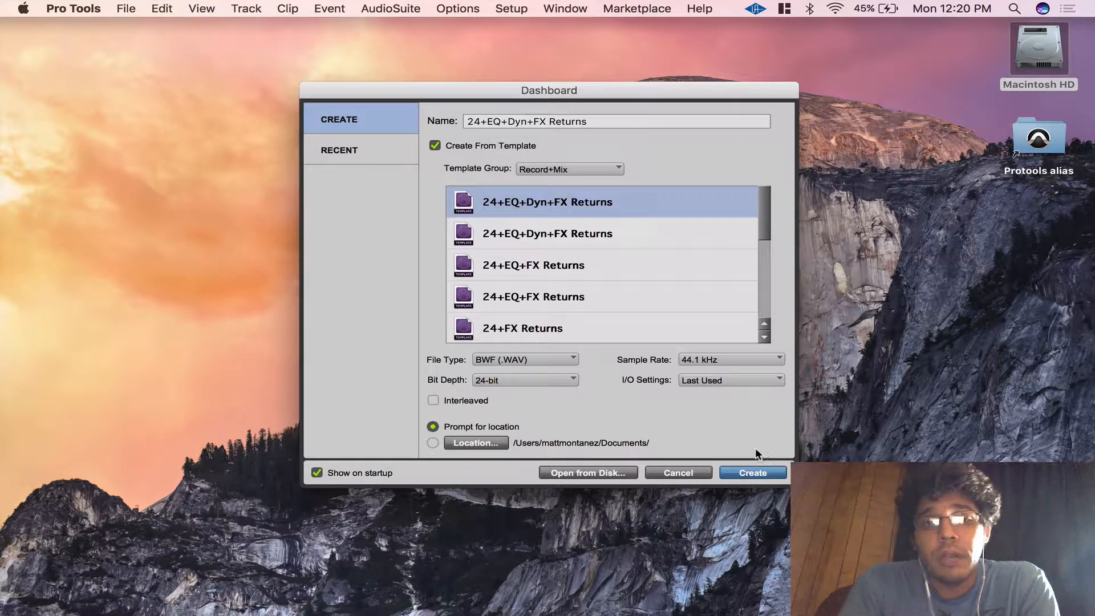
{"action": "left_click", "coordinate": [743, 469]}
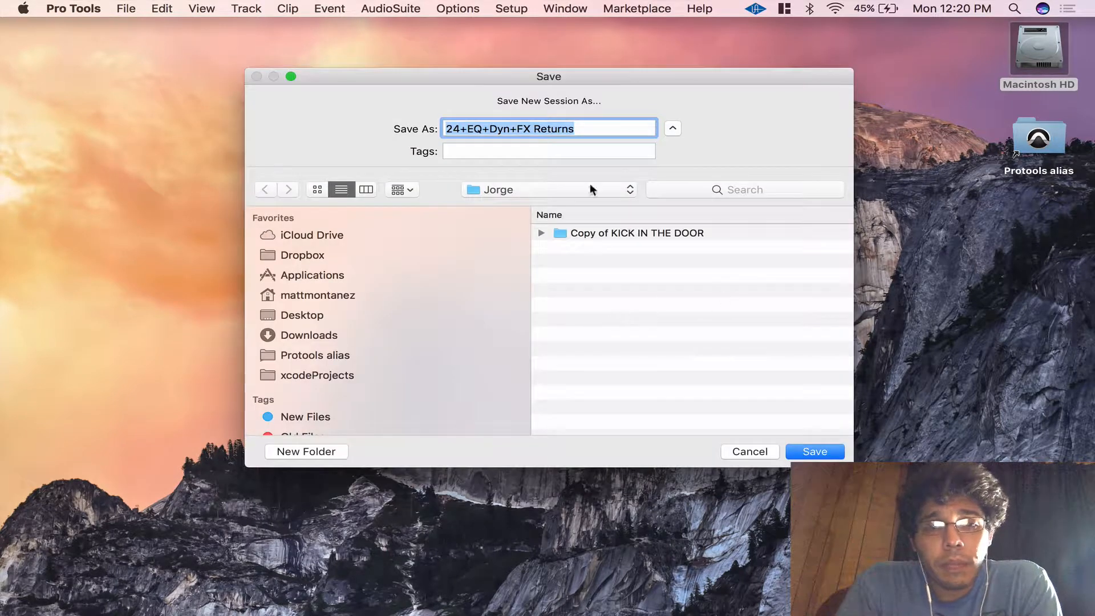
Save the new session in the owner's named folder within Protools, and decline saving a detailed report
{"action": "left_click", "coordinate": [589, 185]}
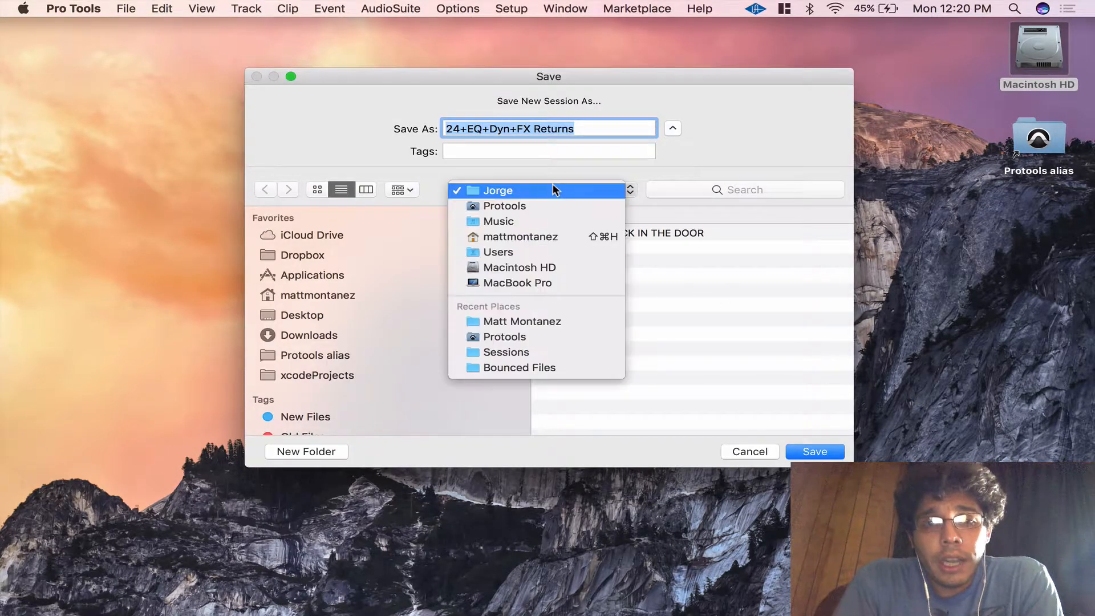
{"action": "left_click", "coordinate": [541, 201]}
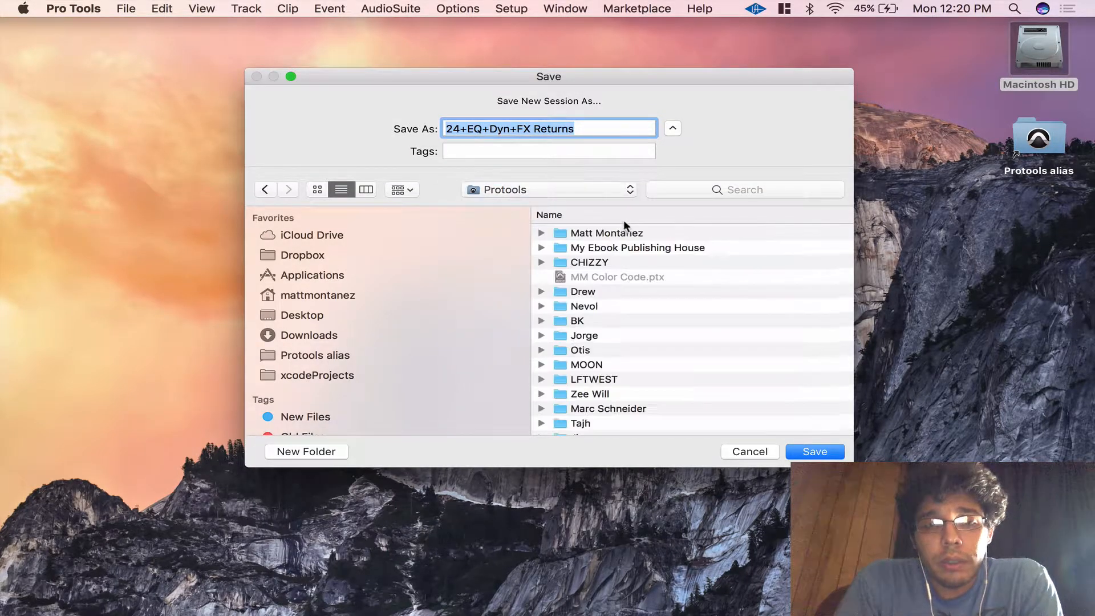
{"action": "double_click", "coordinate": [606, 233]}
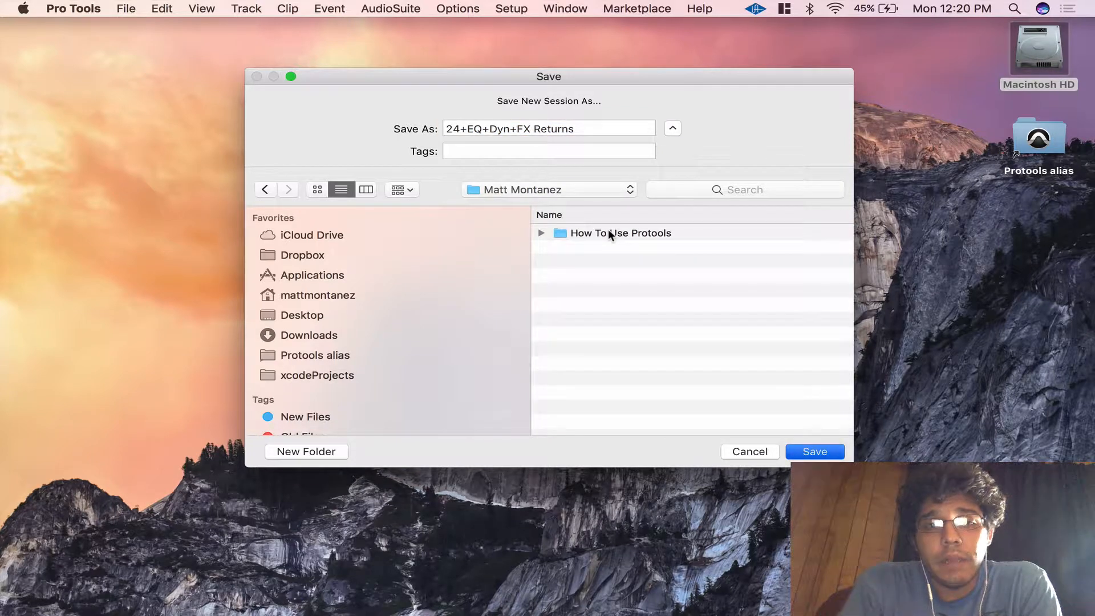
{"action": "key", "text": "Return"}
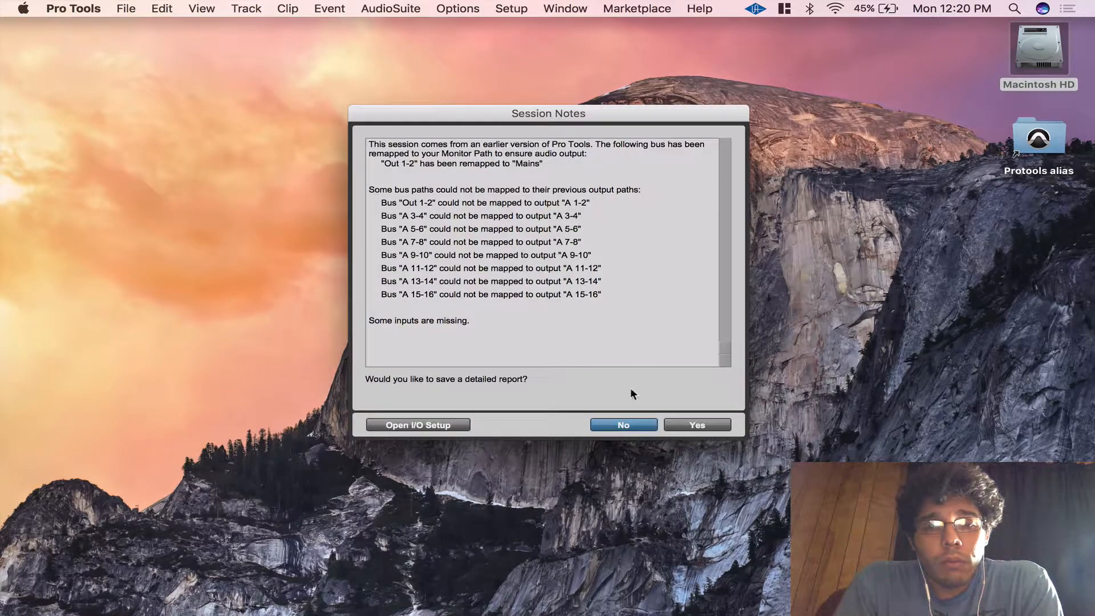
{"action": "key", "text": "Return"}
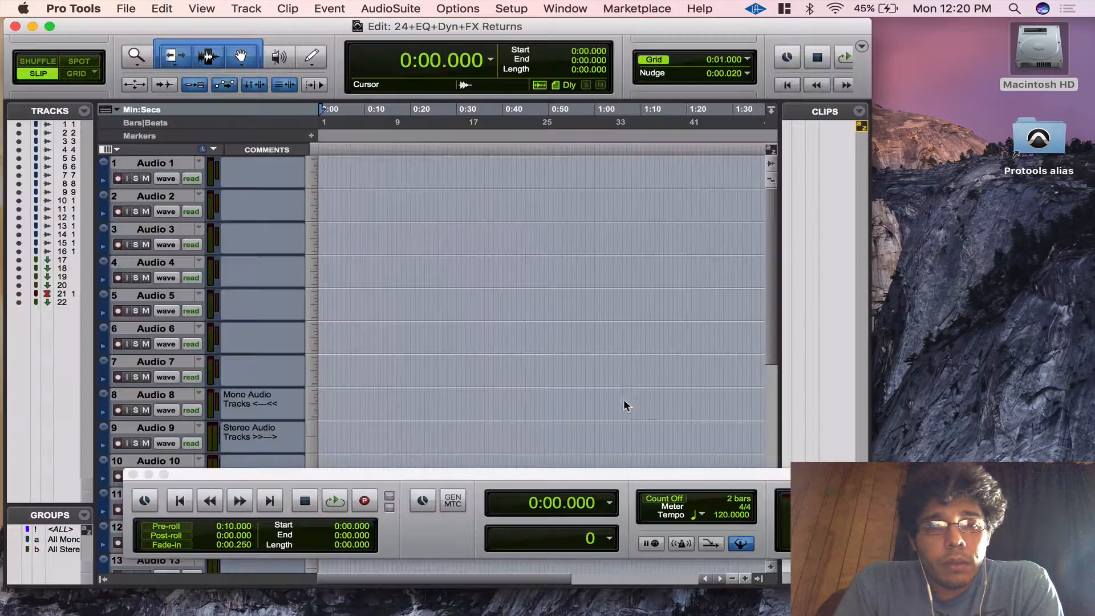
Enlarge the Edit window to fill the screen and close the floating Transport window
{"action": "left_click_drag", "start_coordinate": [235, 477], "coordinate": [311, 479]}
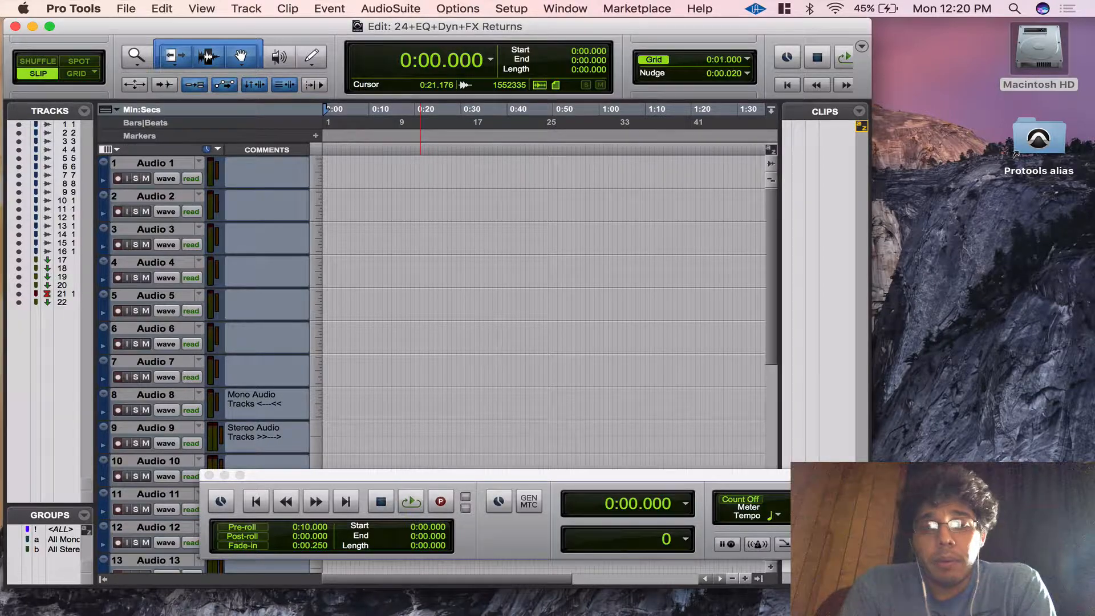
{"action": "left_click_drag", "start_coordinate": [869, 585], "coordinate": [1093, 613]}
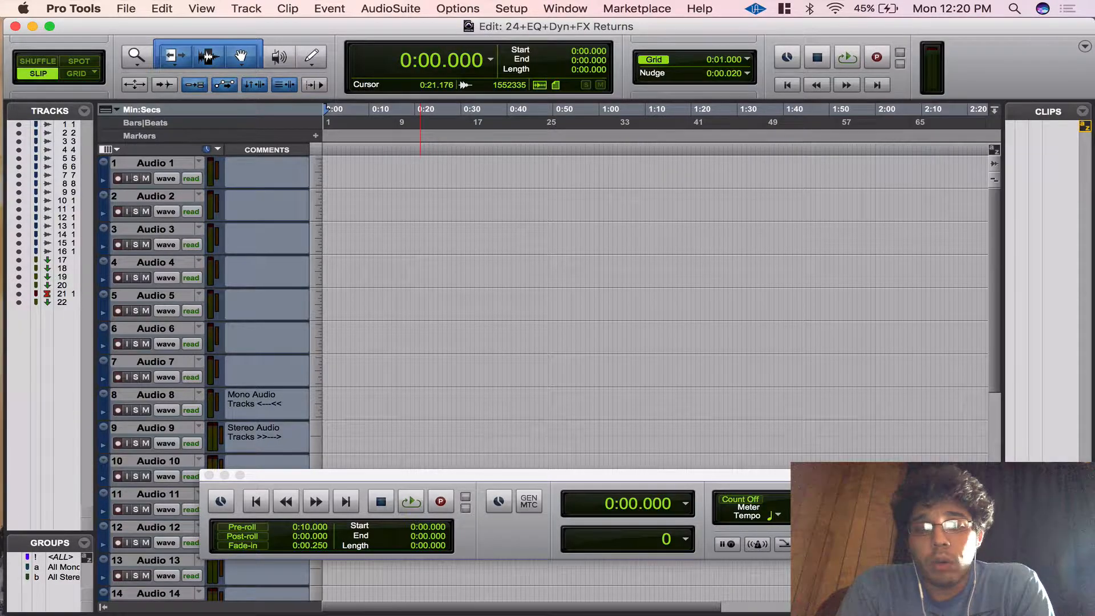
{"action": "left_click", "coordinate": [208, 476]}
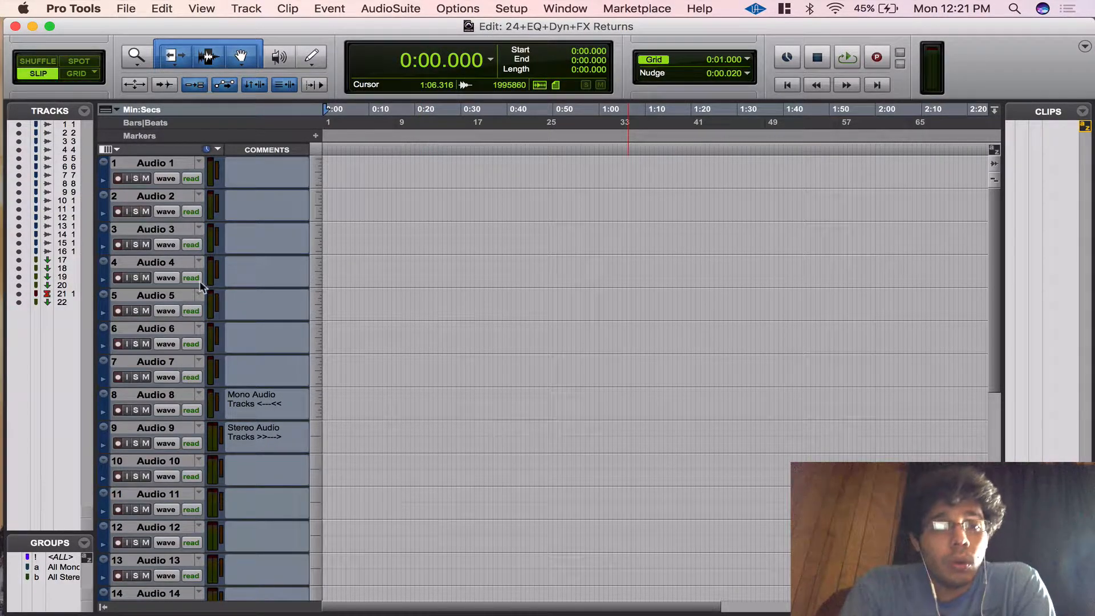
{"action": "left_click", "coordinate": [114, 148]}
{"action": "left_click", "coordinate": [784, 225]}
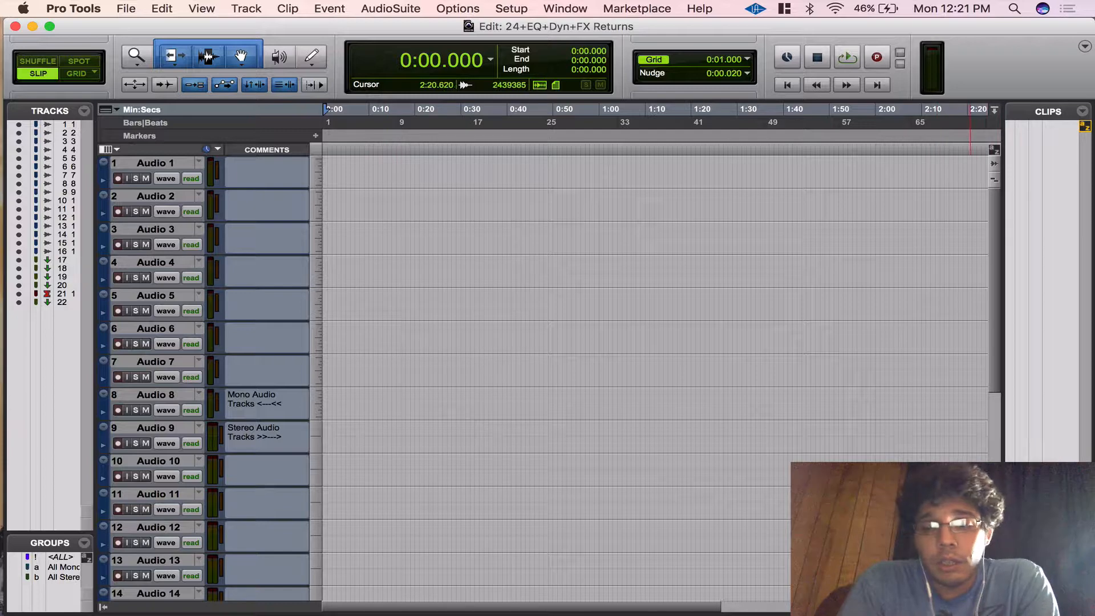
{"action": "left_click", "coordinate": [994, 607]}
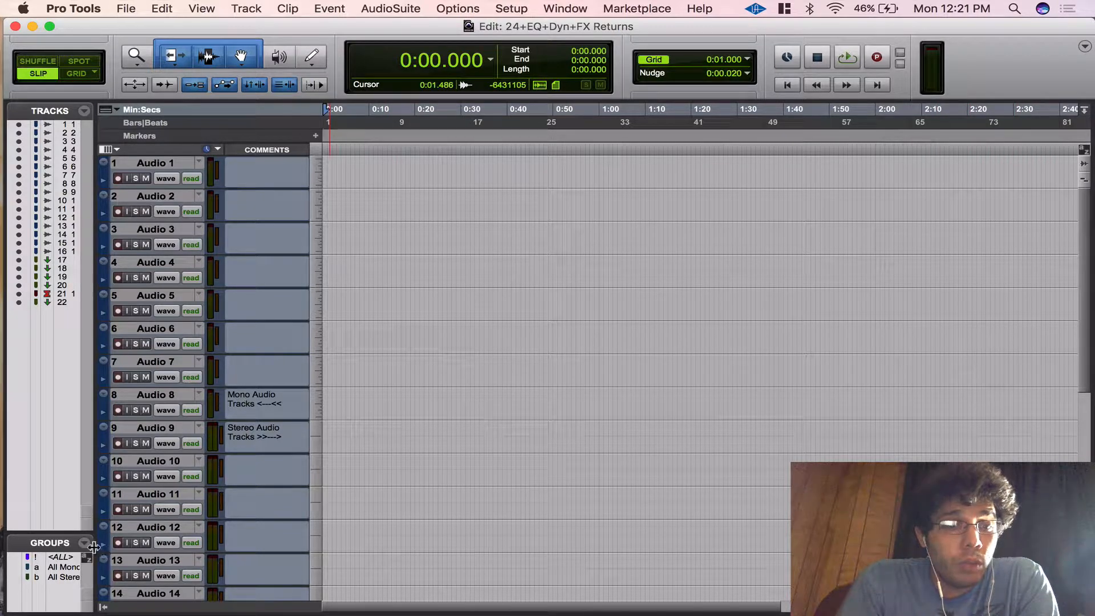
Widen the track and group lists to fit their full names, and review the session's remaining tracks
{"action": "left_click_drag", "start_coordinate": [92, 553], "coordinate": [157, 552]}
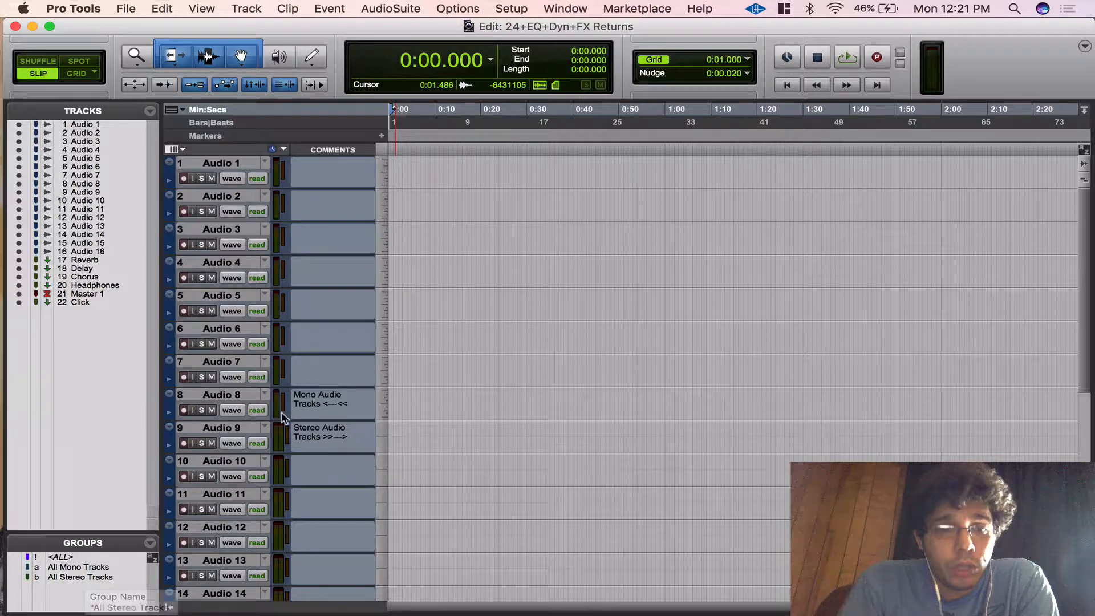
{"action": "scroll", "coordinate": [281, 447], "scroll_direction": "down", "scroll_amount": 8}
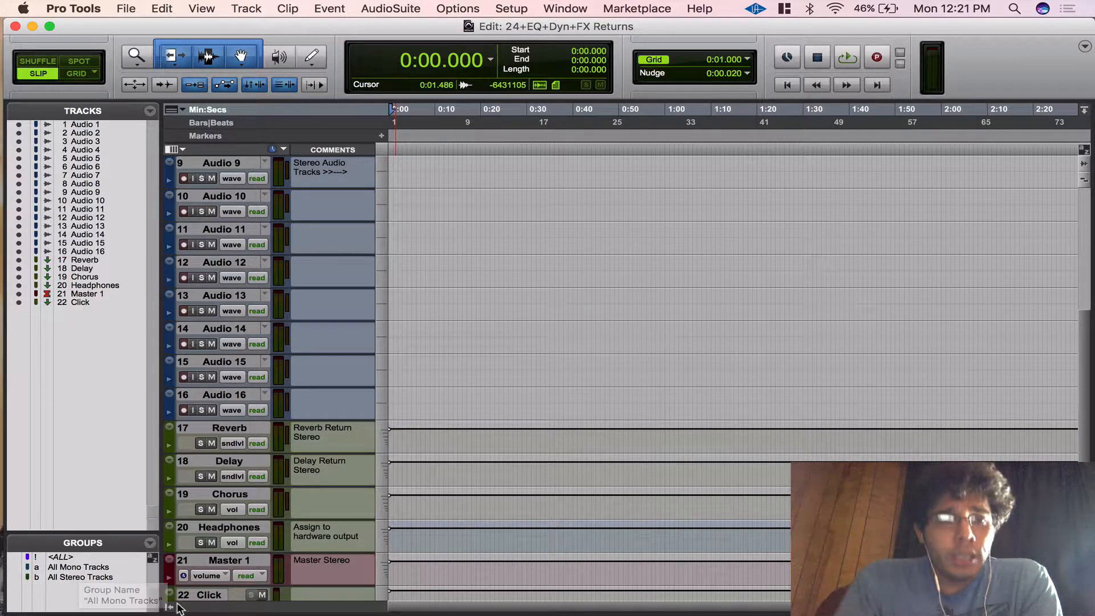
Show the Instrument column in the Edit window's track view and hide it again
{"action": "left_click", "coordinate": [180, 150]}
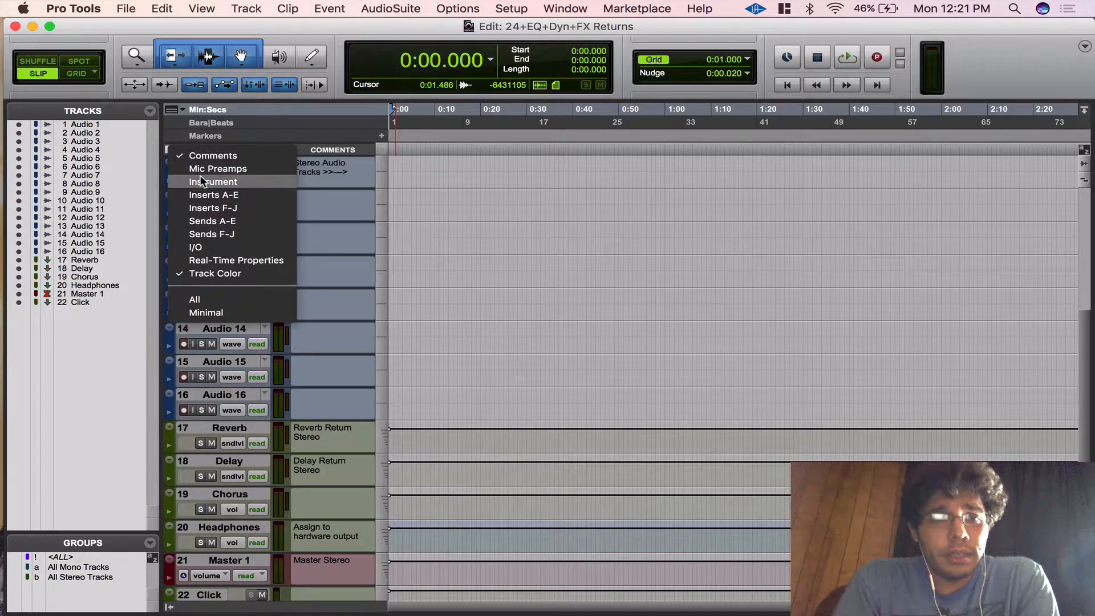
{"action": "left_click", "coordinate": [200, 176]}
{"action": "left_click", "coordinate": [184, 149]}
{"action": "left_click", "coordinate": [202, 182]}
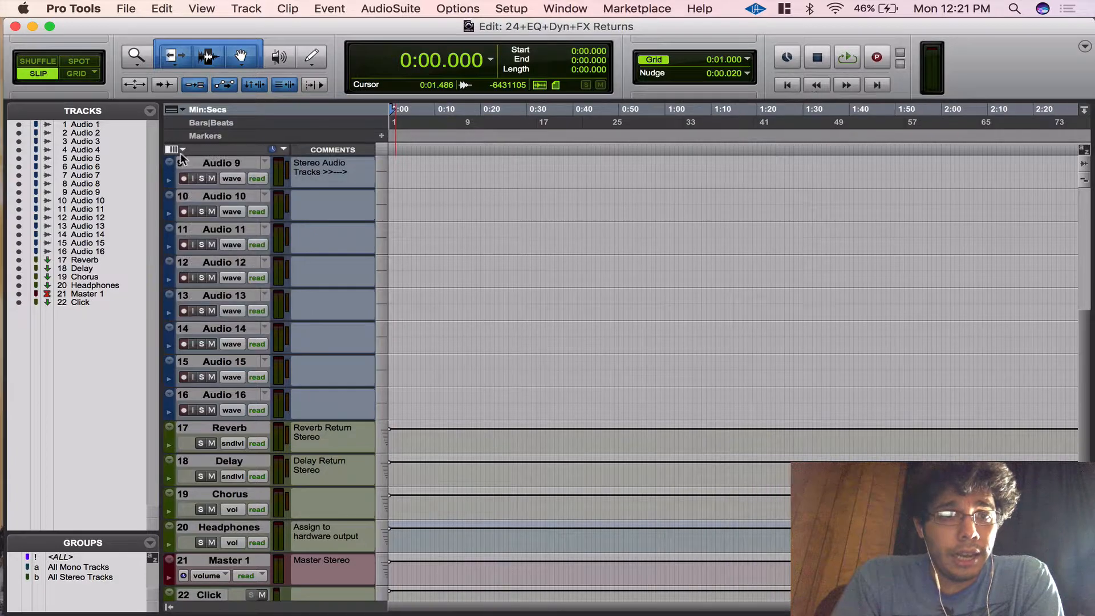
Show the Inserts A-E and Inserts F-J columns in the Edit window
{"action": "left_click", "coordinate": [182, 149]}
{"action": "left_click", "coordinate": [203, 194]}
{"action": "left_click", "coordinate": [182, 149]}
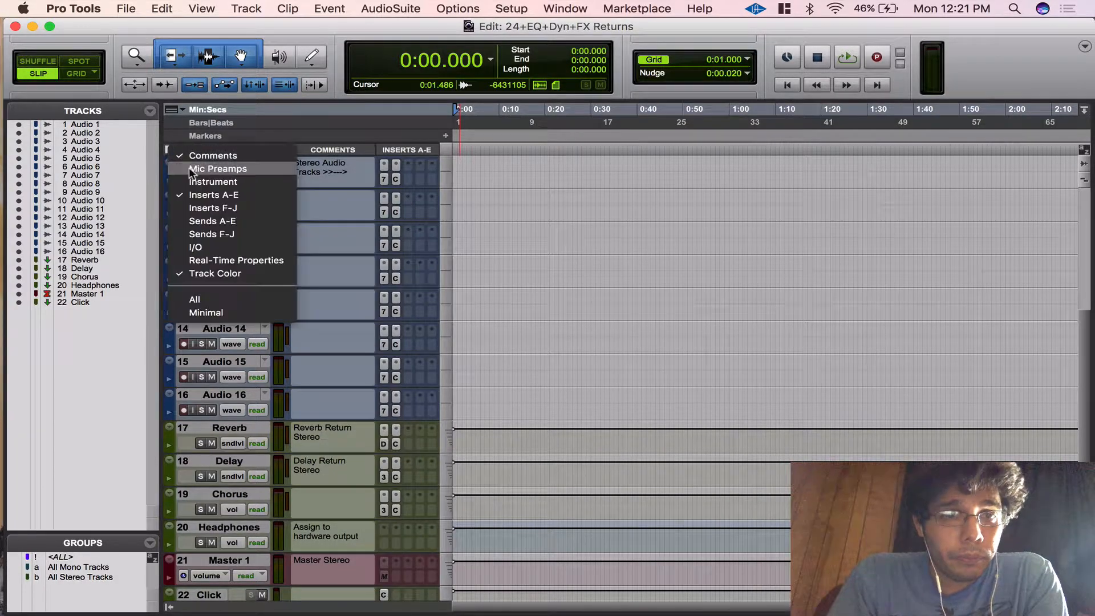
{"action": "left_click", "coordinate": [204, 208]}
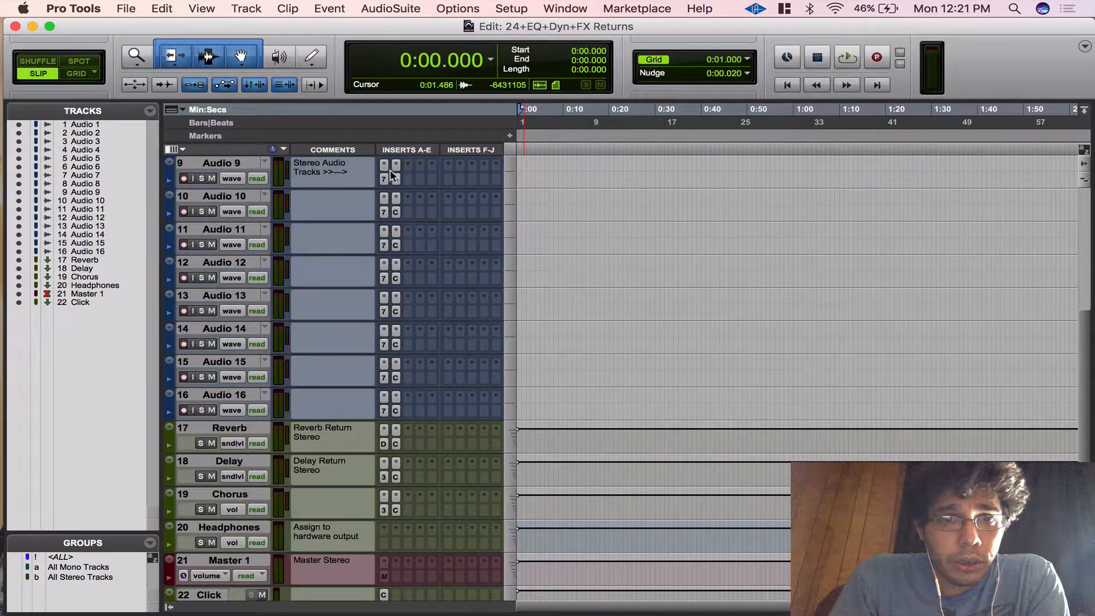
Show the Sends A-E and Sends F-J columns in the Edit window
{"action": "left_click", "coordinate": [181, 149]}
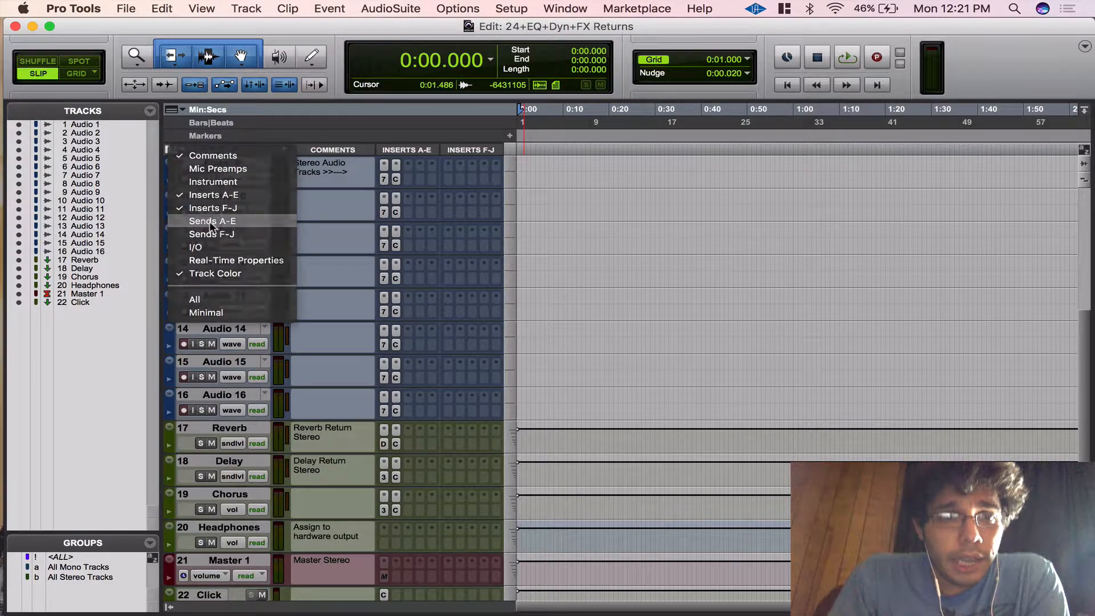
{"action": "left_click", "coordinate": [203, 221]}
{"action": "left_click", "coordinate": [176, 149]}
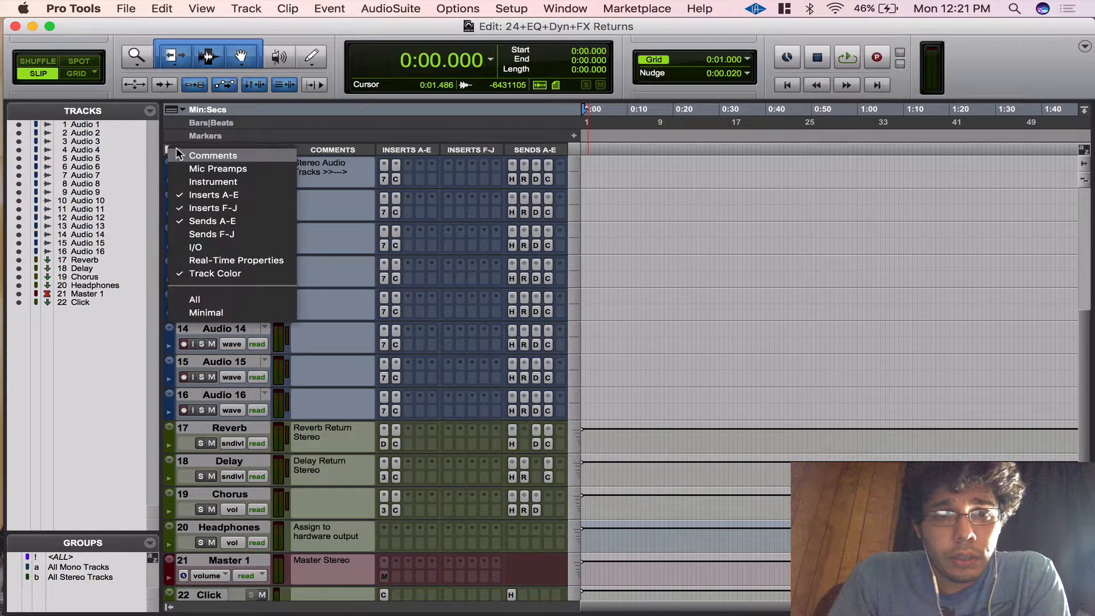
{"action": "left_click", "coordinate": [228, 234]}
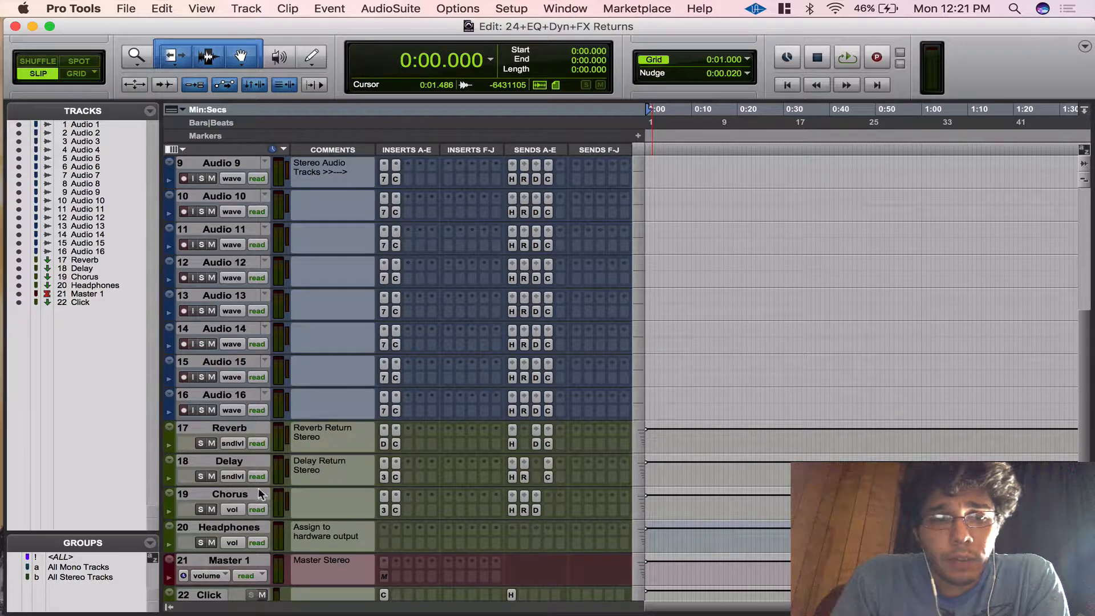
Show the I/O column in the Edit window and review the input and output assignments across the tracks
{"action": "left_click", "coordinate": [182, 150]}
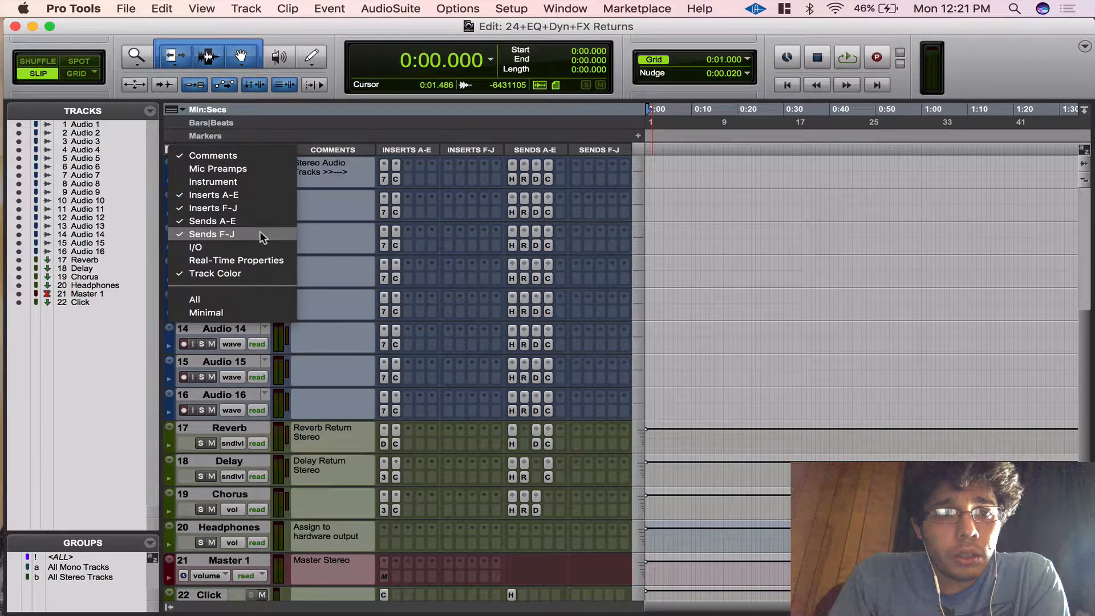
{"action": "left_click", "coordinate": [195, 247]}
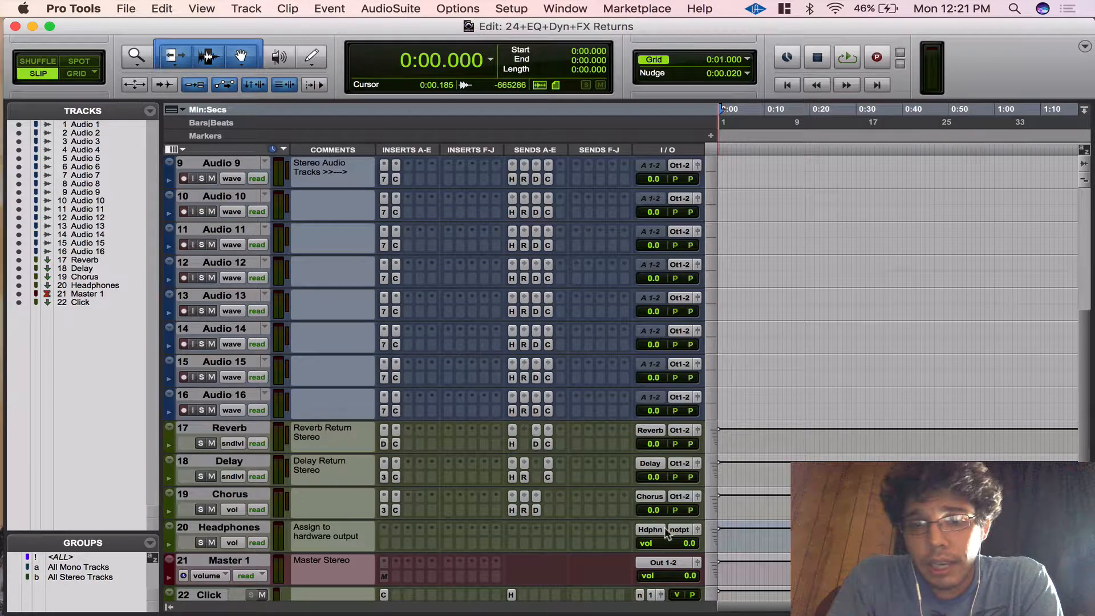
{"action": "scroll", "coordinate": [679, 306], "scroll_direction": "up", "scroll_amount": 8}
{"action": "scroll", "coordinate": [254, 510], "scroll_direction": "down", "scroll_amount": 10}
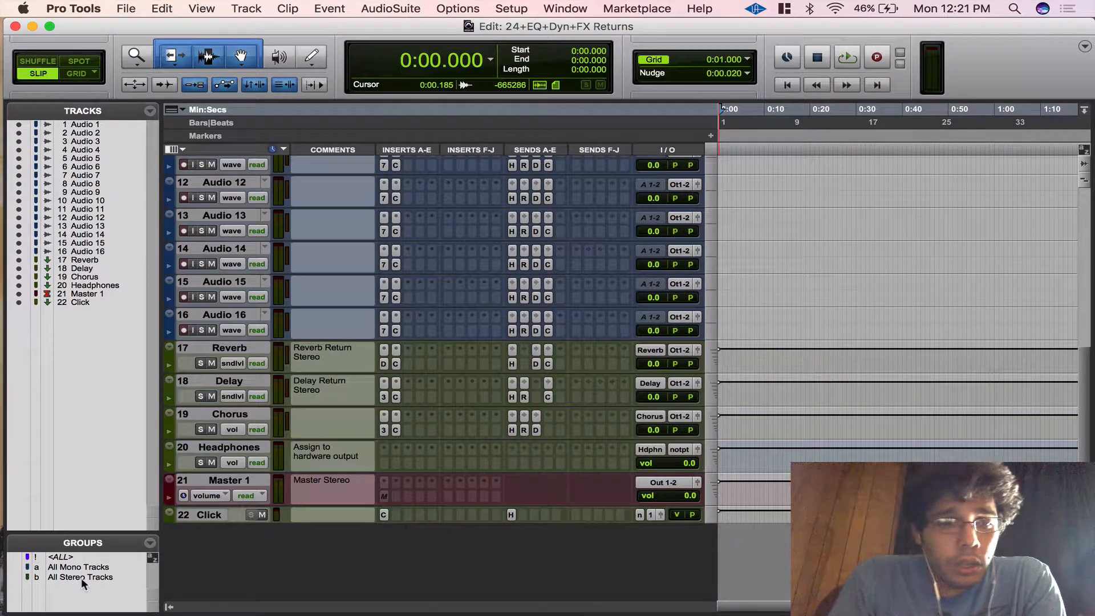
Enable the All Stereo Tracks group, try its linked volume from Audio 11, and reset that volume to its default
{"action": "scroll", "coordinate": [255, 509], "scroll_direction": "up", "scroll_amount": 6}
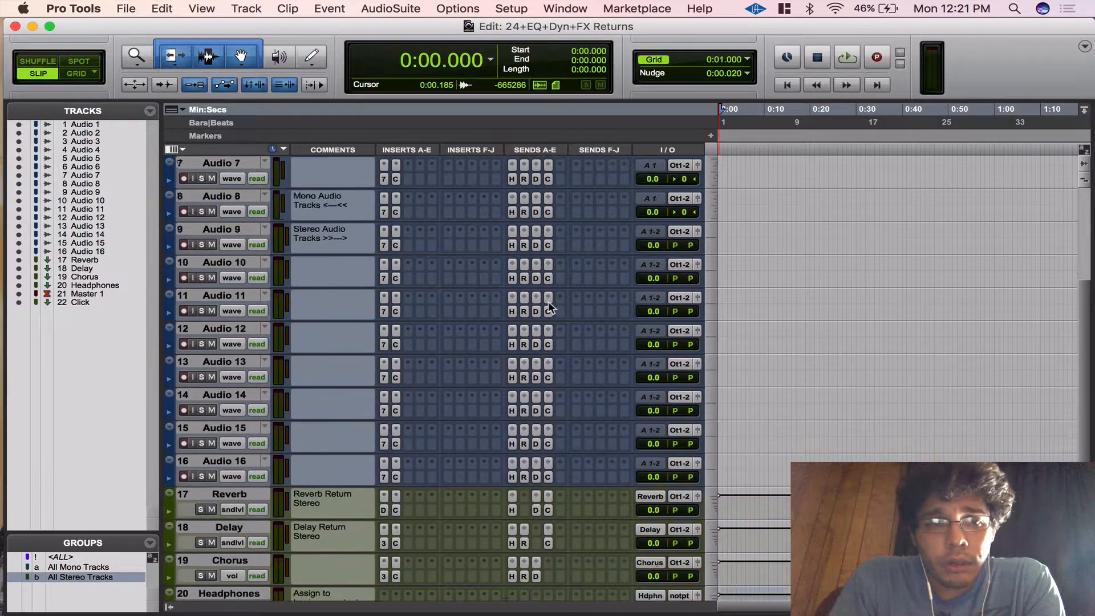
{"action": "mouse_move", "coordinate": [656, 313]}
{"action": "left_mouse_down"}
{"action": "mouse_move", "coordinate": [654, 342]}
{"action": "mouse_move", "coordinate": [656, 312]}
{"action": "left_mouse_up"}
{"action": "left_click", "coordinate": [654, 312], "text": "alt"}
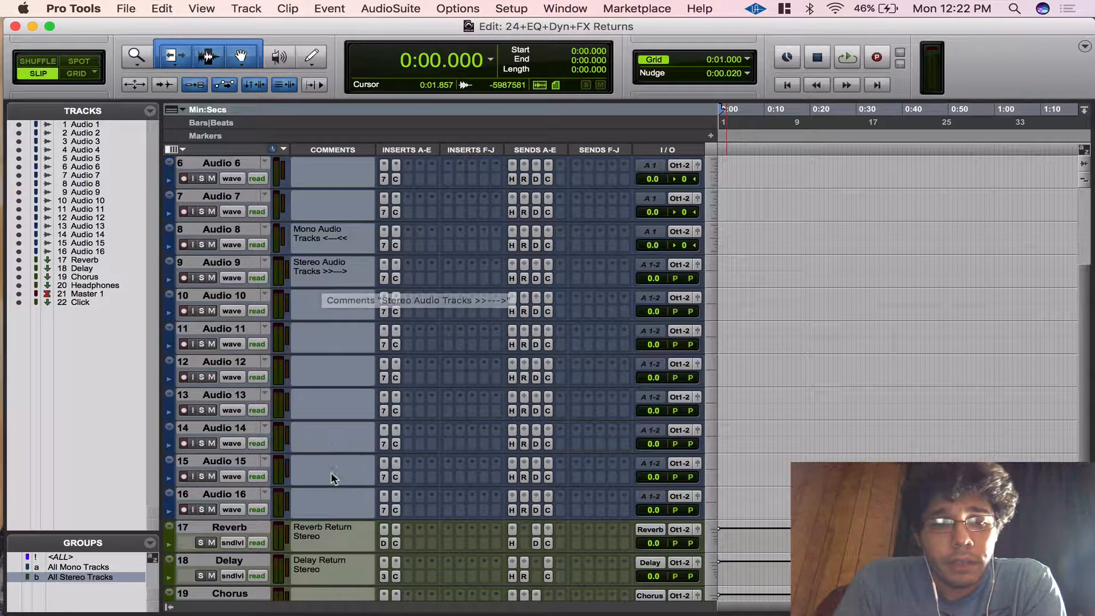
Raise the level of Audio 1's Reverb send and close the send window
{"action": "scroll", "coordinate": [230, 498], "scroll_direction": "up", "scroll_amount": 7}
{"action": "scroll", "coordinate": [239, 498], "scroll_direction": "down", "scroll_amount": 6}
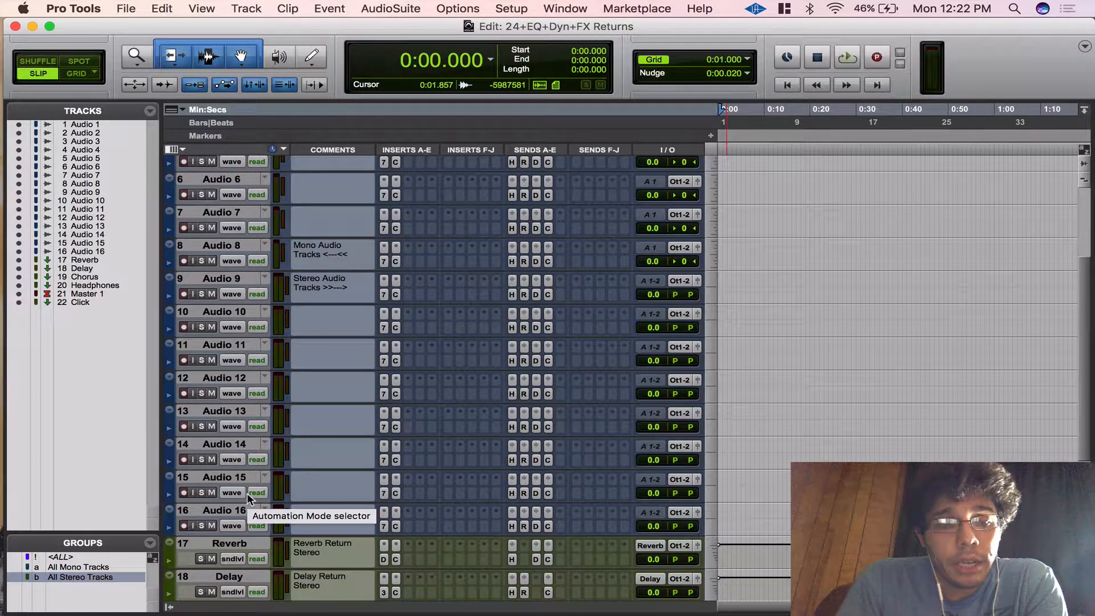
{"action": "scroll", "coordinate": [268, 393], "scroll_direction": "up", "scroll_amount": 5}
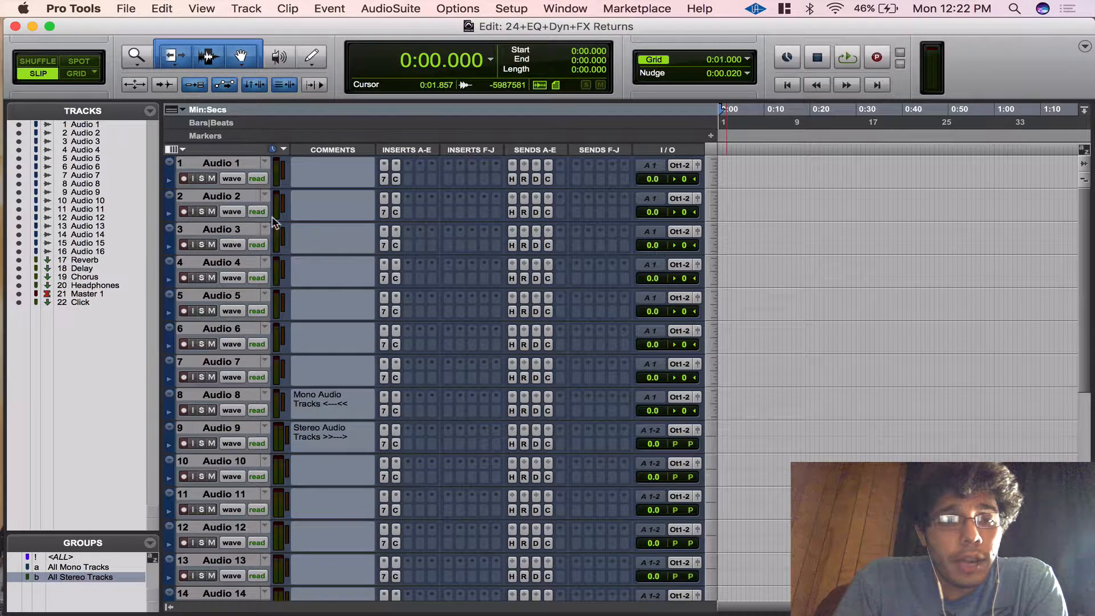
{"action": "scroll", "coordinate": [276, 213], "scroll_direction": "down", "scroll_amount": 8}
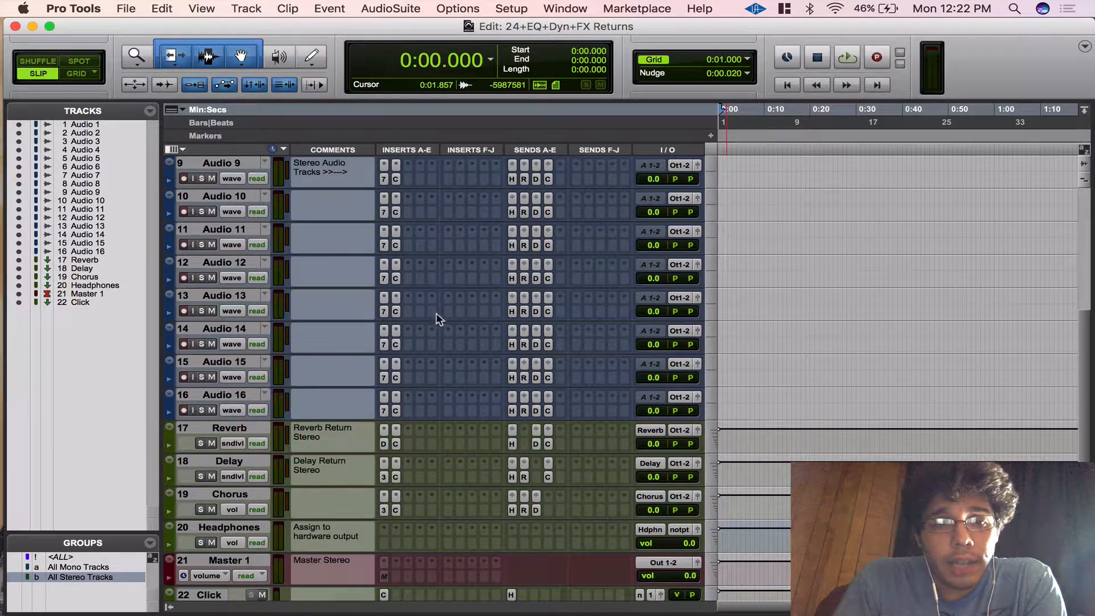
{"action": "scroll", "coordinate": [463, 382], "scroll_direction": "down", "scroll_amount": 3}
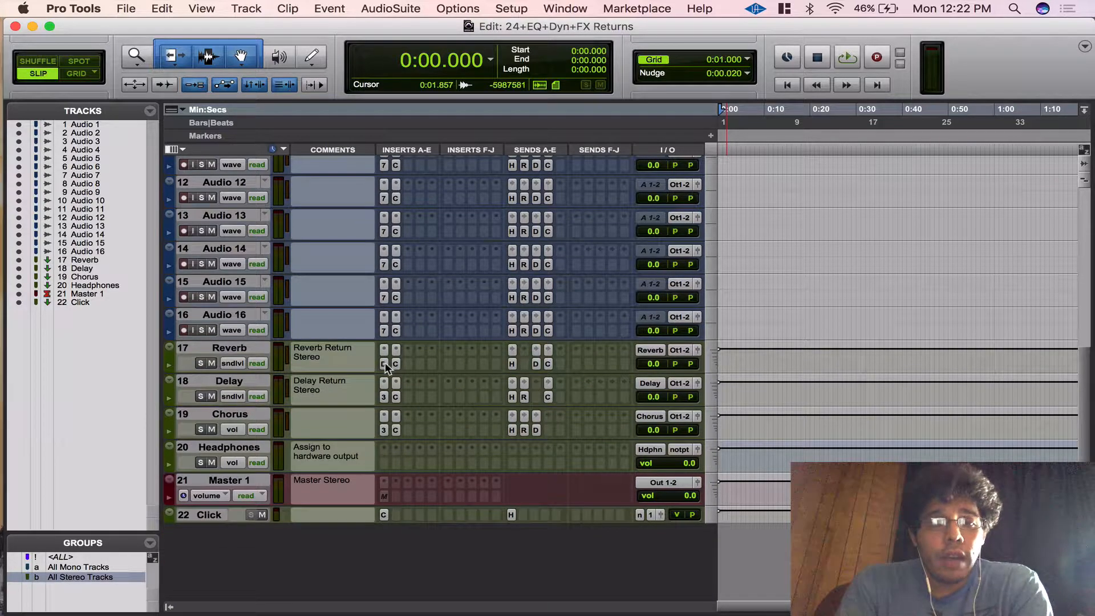
{"action": "scroll", "coordinate": [590, 294], "scroll_direction": "up", "scroll_amount": 10}
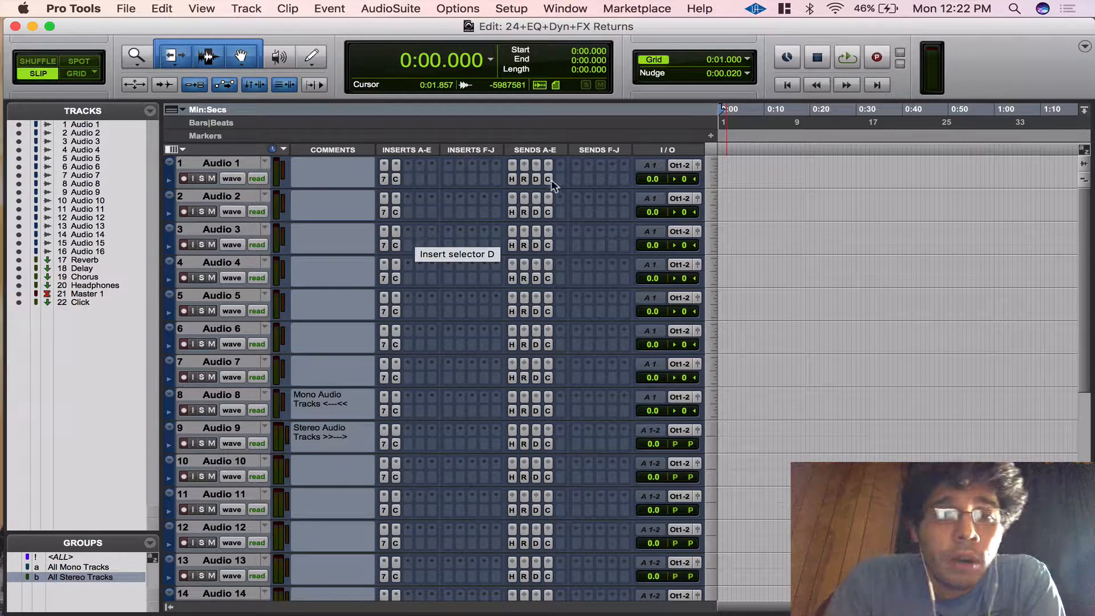
{"action": "left_click", "coordinate": [524, 165]}
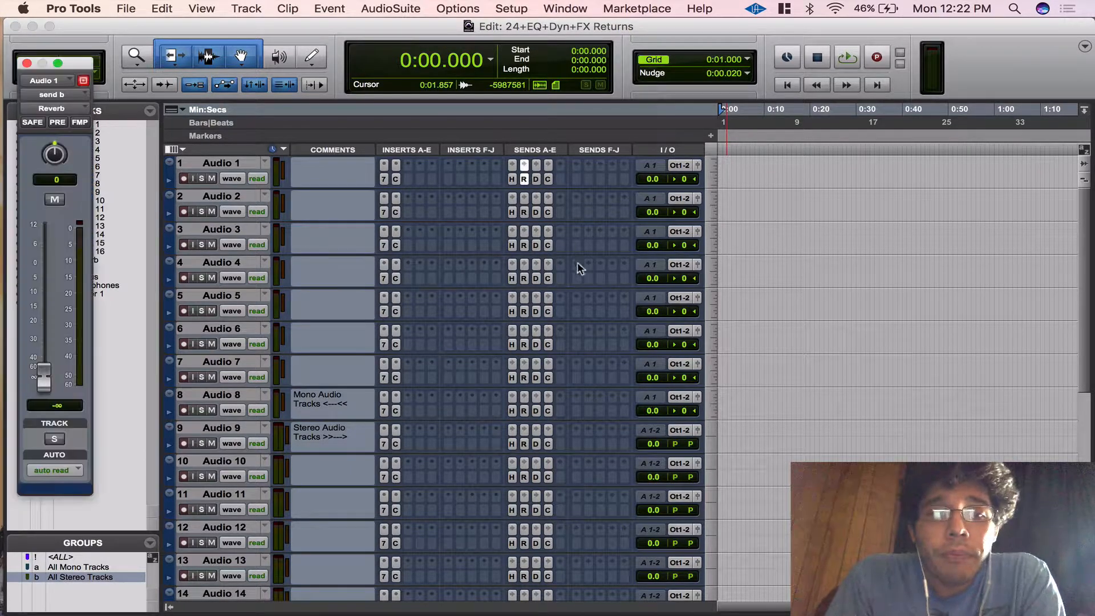
{"action": "left_click_drag", "start_coordinate": [45, 374], "coordinate": [47, 264]}
{"action": "left_click", "coordinate": [27, 63]}
Inspect the Headphones send of the Reverb return track and close its window
{"action": "scroll", "coordinate": [280, 408], "scroll_direction": "down", "scroll_amount": 10}
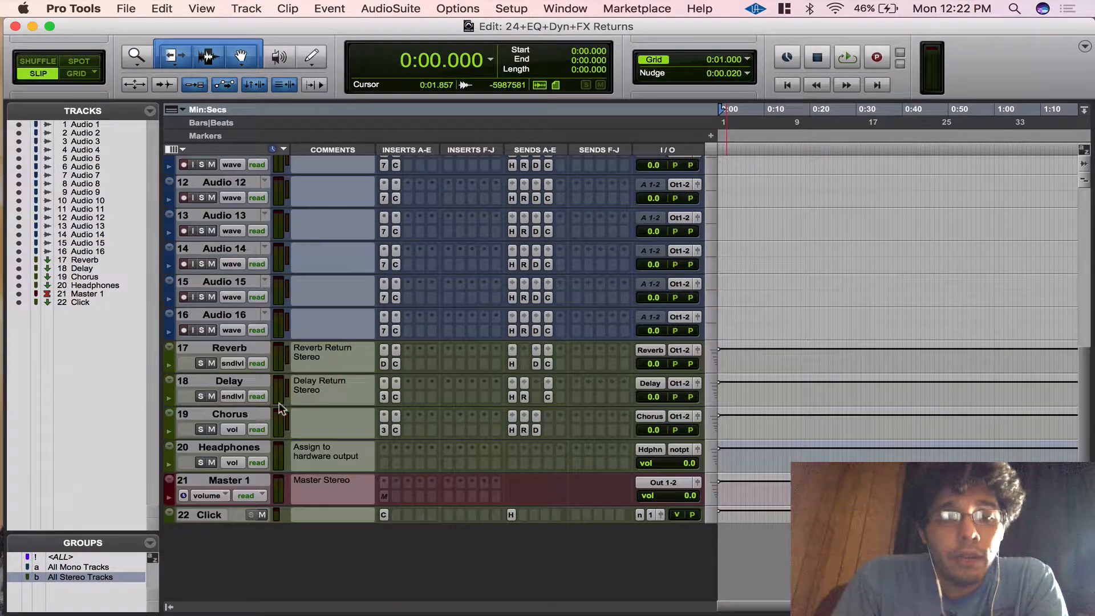
{"action": "left_click", "coordinate": [512, 364]}
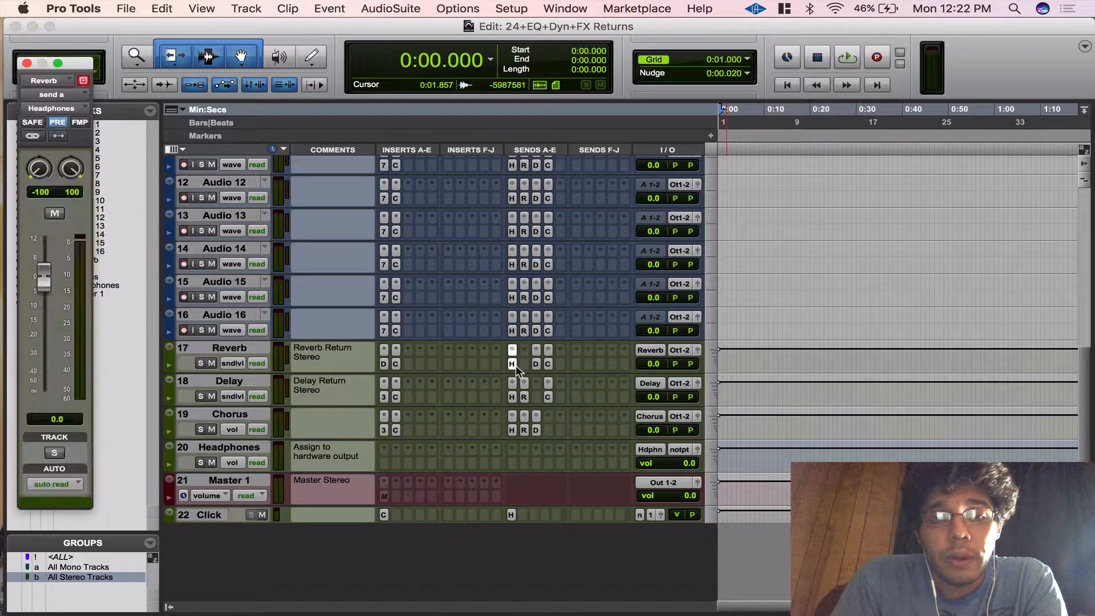
{"action": "left_click", "coordinate": [512, 363]}
{"action": "scroll", "coordinate": [479, 282], "scroll_direction": "up", "scroll_amount": 10}
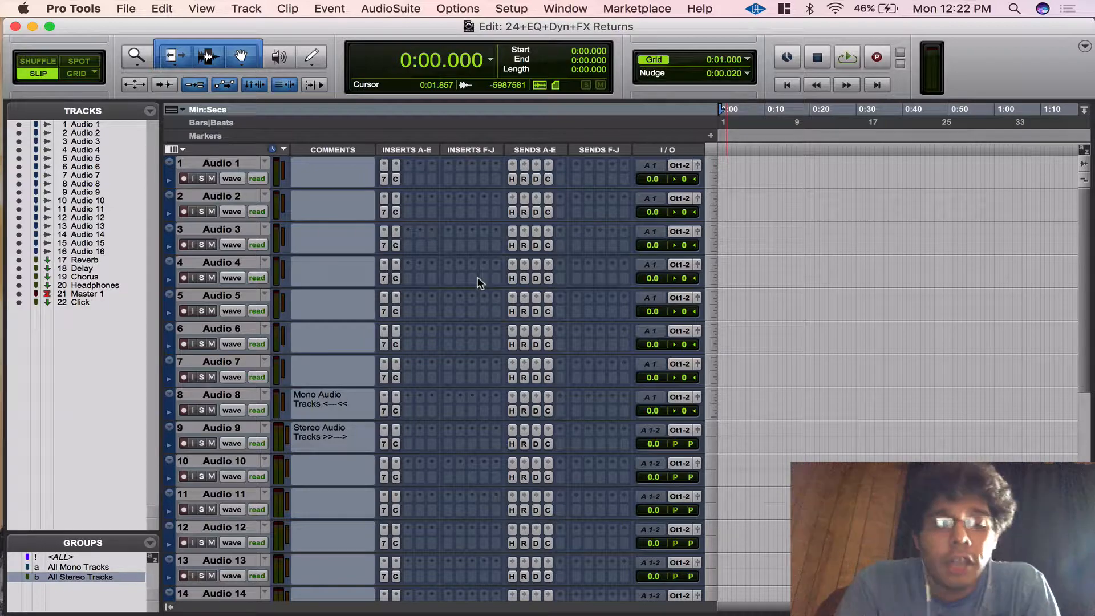
{"action": "key", "text": "super+shift+n"}
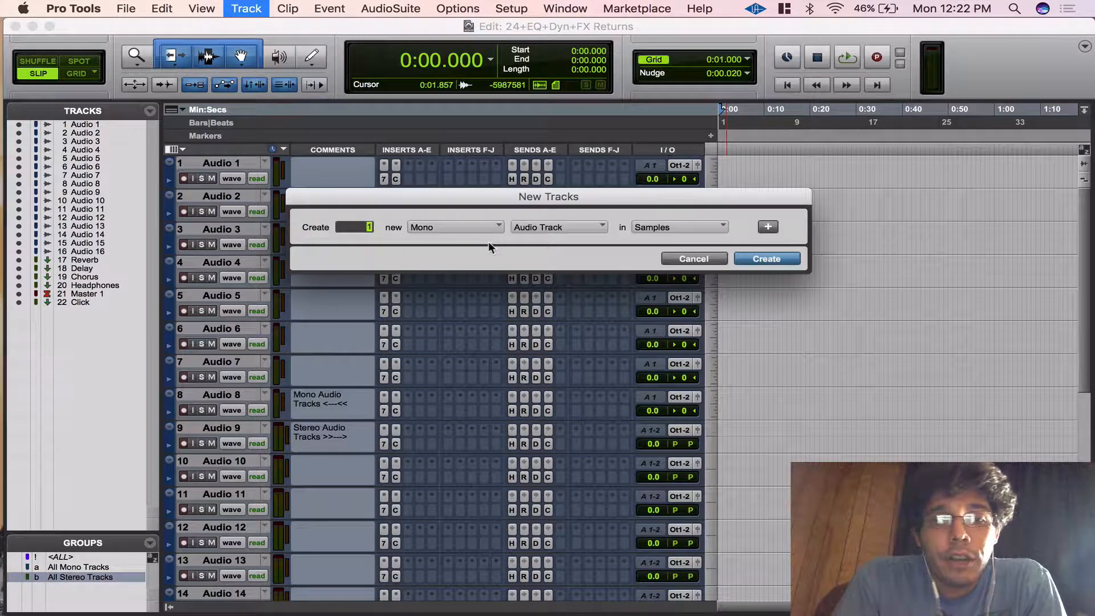
{"action": "left_click", "coordinate": [587, 230]}
{"action": "left_click", "coordinate": [587, 230]}
{"action": "left_click", "coordinate": [704, 256]}
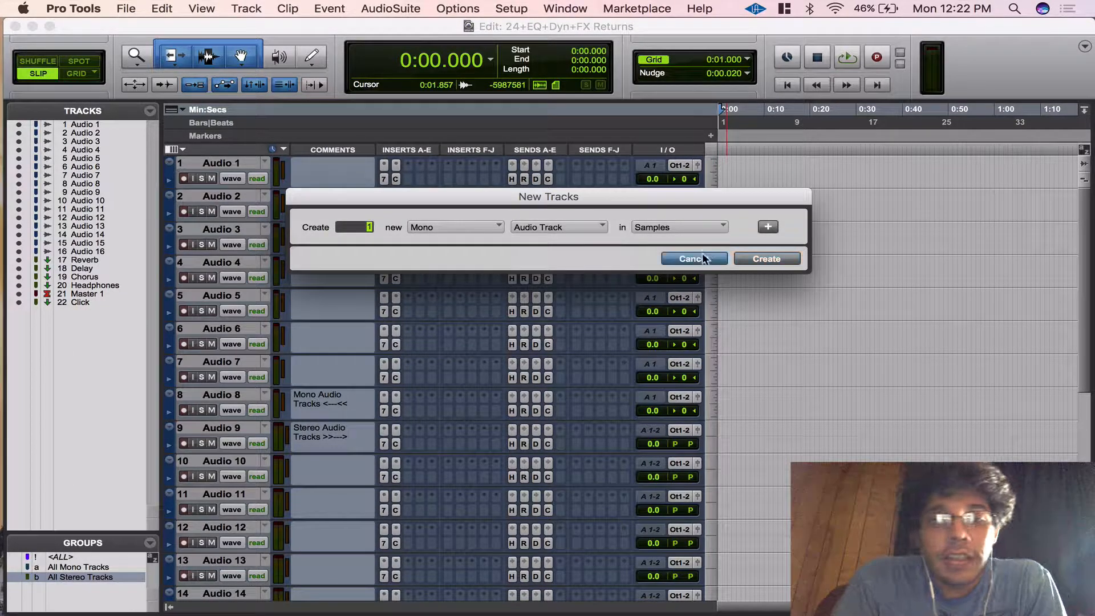
{"action": "scroll", "coordinate": [400, 397], "scroll_direction": "down", "scroll_amount": 10}
{"action": "left_click", "coordinate": [408, 349]}
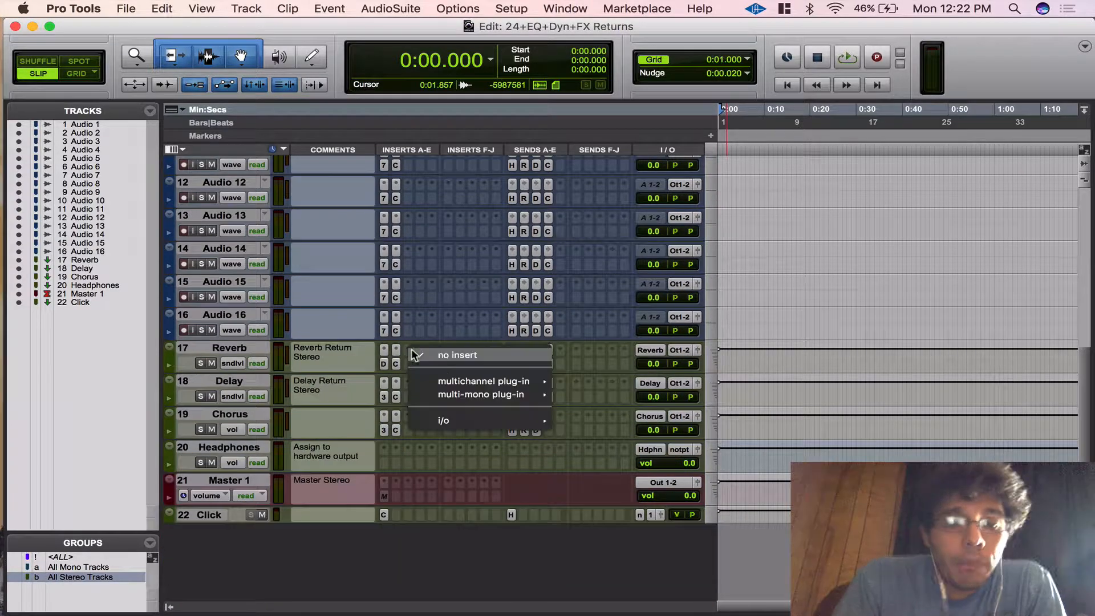
{"action": "mouse_move", "coordinate": [448, 382]}
{"action": "left_click", "coordinate": [325, 240]}
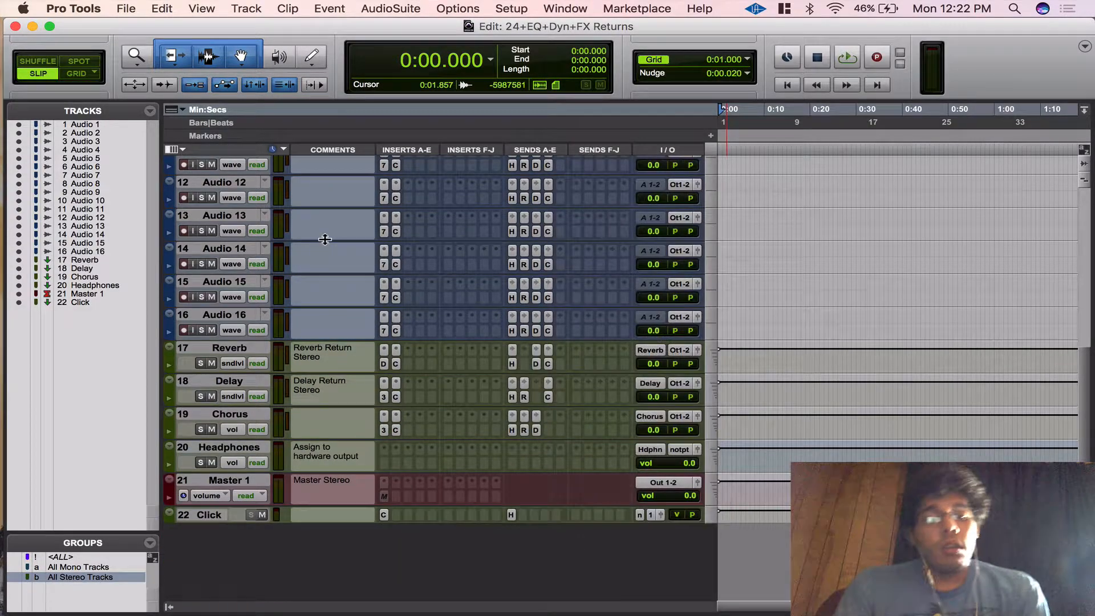
Load the Vocal Plate preset in the Reverb track's D-Verb plug-in and close the plug-in window
{"action": "left_click", "coordinate": [384, 363]}
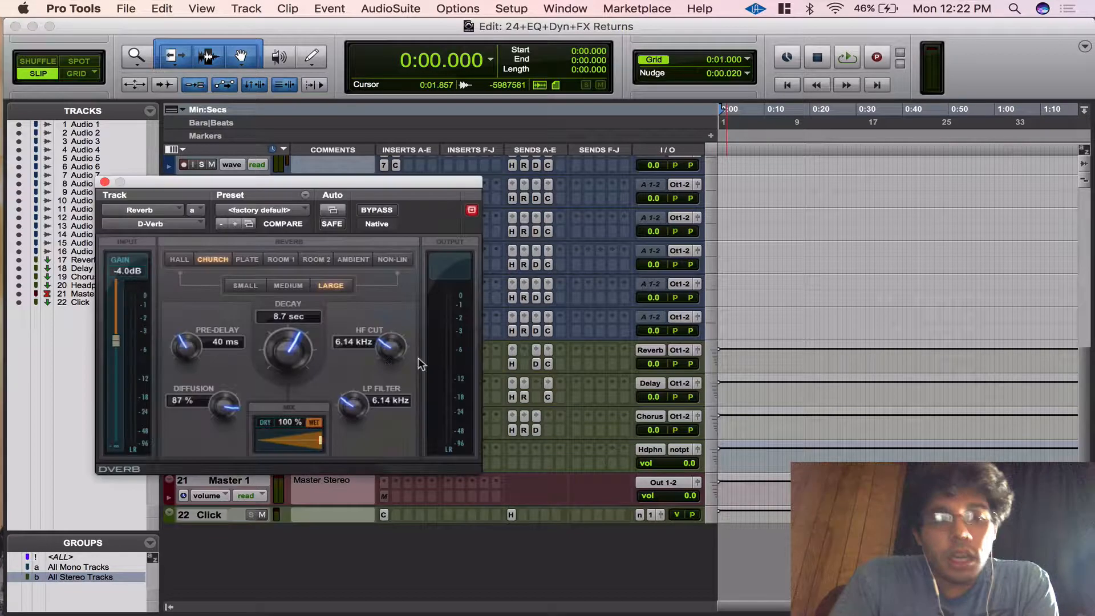
{"action": "left_click", "coordinate": [292, 210]}
{"action": "left_click", "coordinate": [279, 170]}
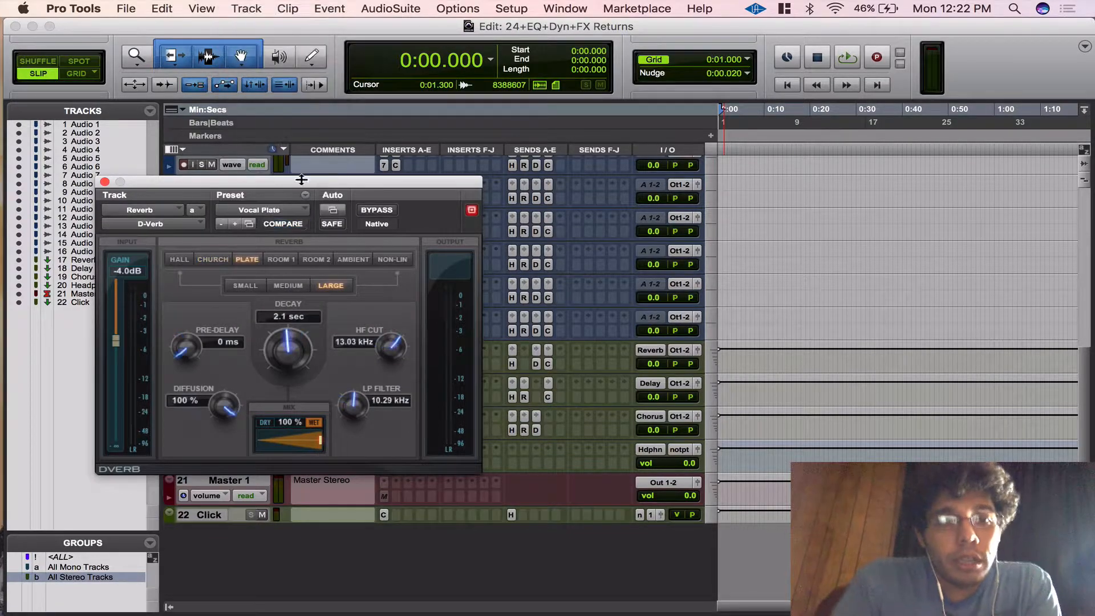
{"action": "left_click", "coordinate": [103, 181]}
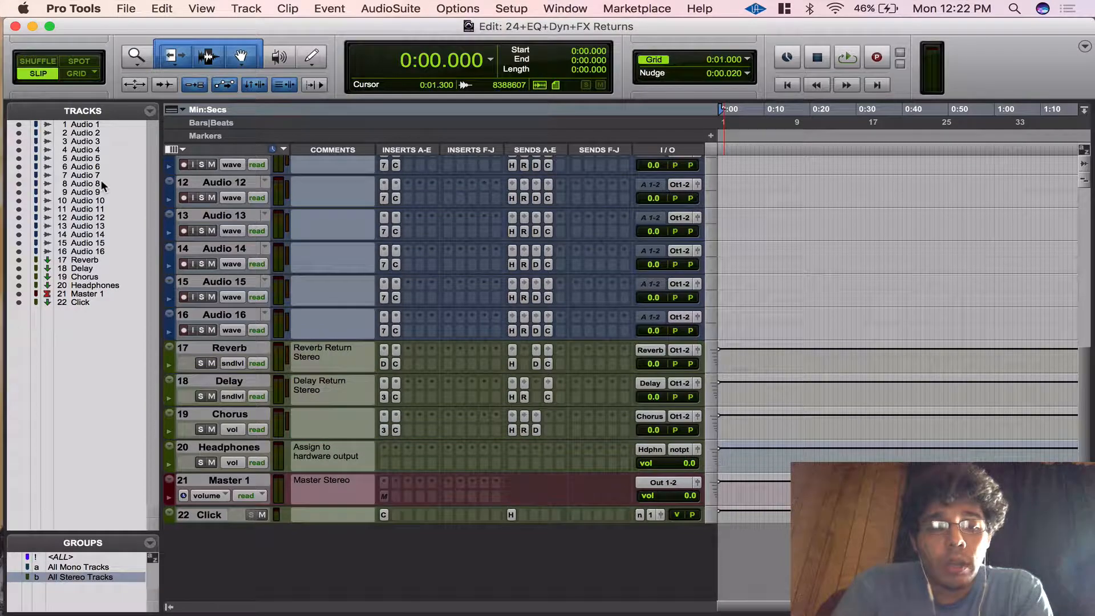
Hide the track and group lists in the Edit window
{"action": "left_click", "coordinate": [384, 515]}
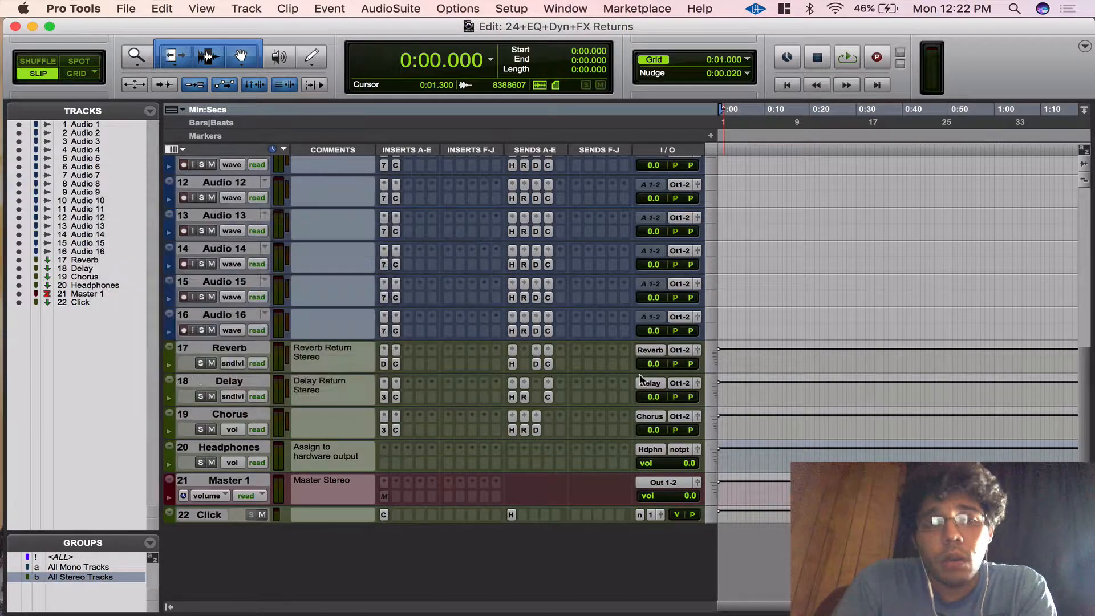
{"action": "left_click", "coordinate": [169, 609]}
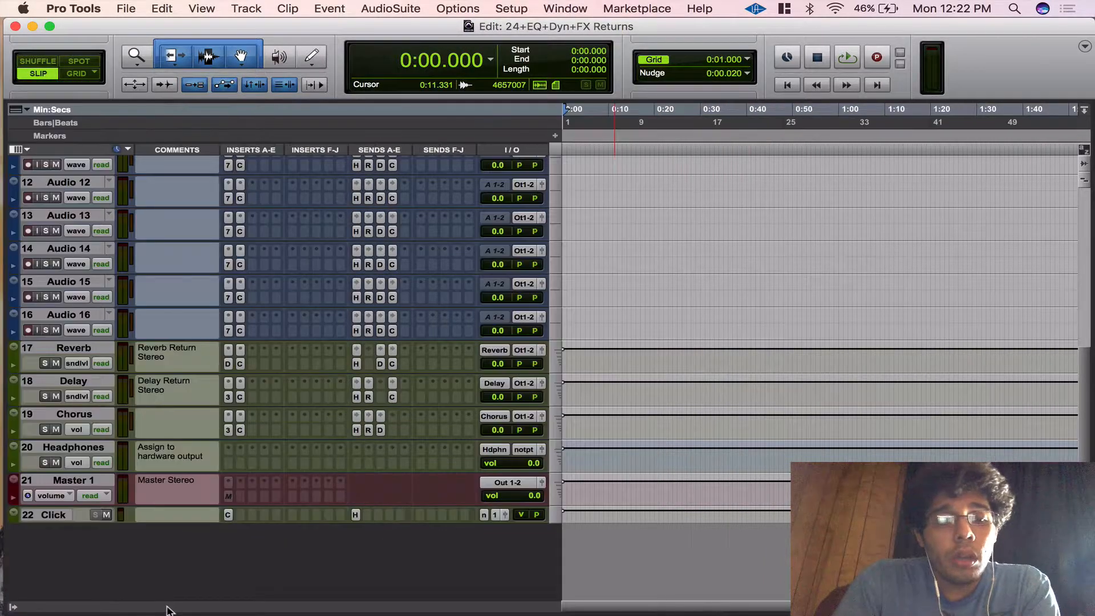
{"action": "scroll", "coordinate": [282, 277], "scroll_direction": "up", "scroll_amount": 10}
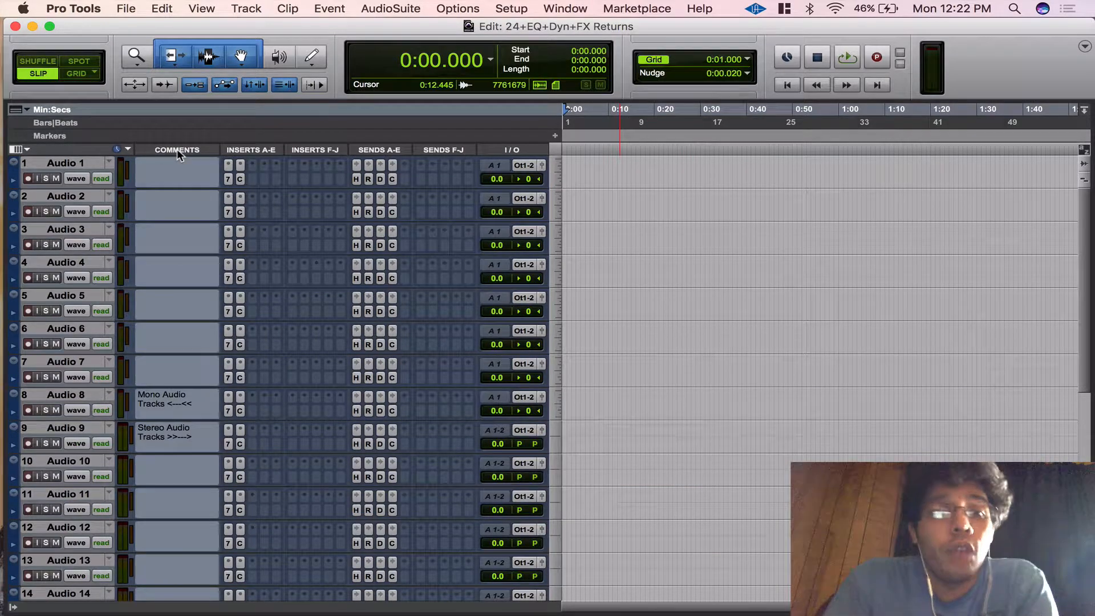
Close the current session and select the Songwriter - Singer template from the Songwriter template group for a new session
{"action": "left_click", "coordinate": [126, 8]}
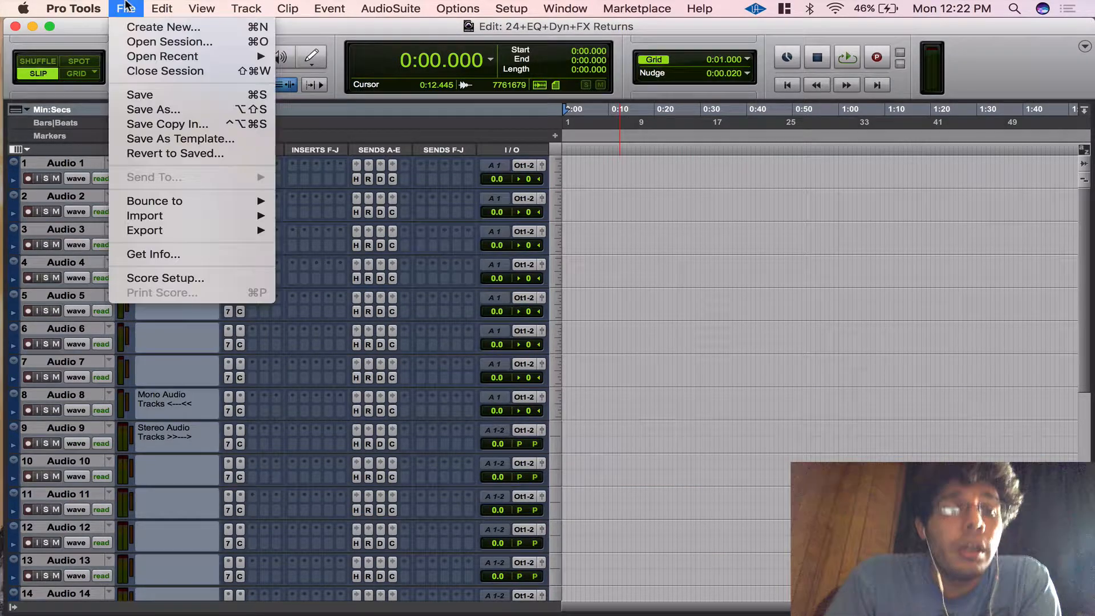
{"action": "left_click", "coordinate": [171, 72]}
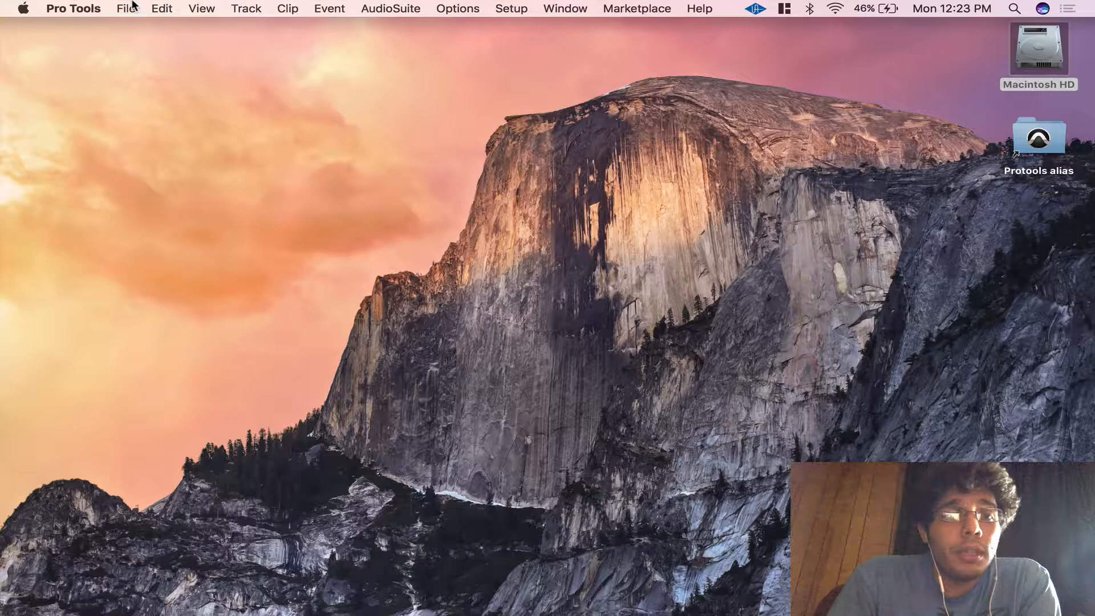
{"action": "left_click", "coordinate": [126, 8]}
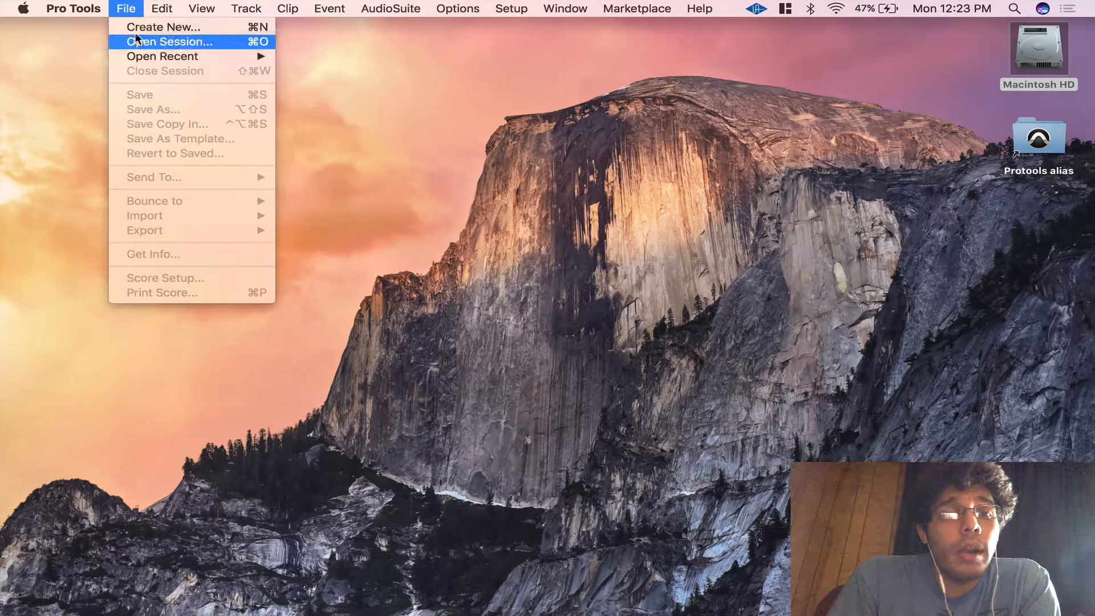
{"action": "left_click", "coordinate": [141, 26]}
{"action": "left_click", "coordinate": [570, 170]}
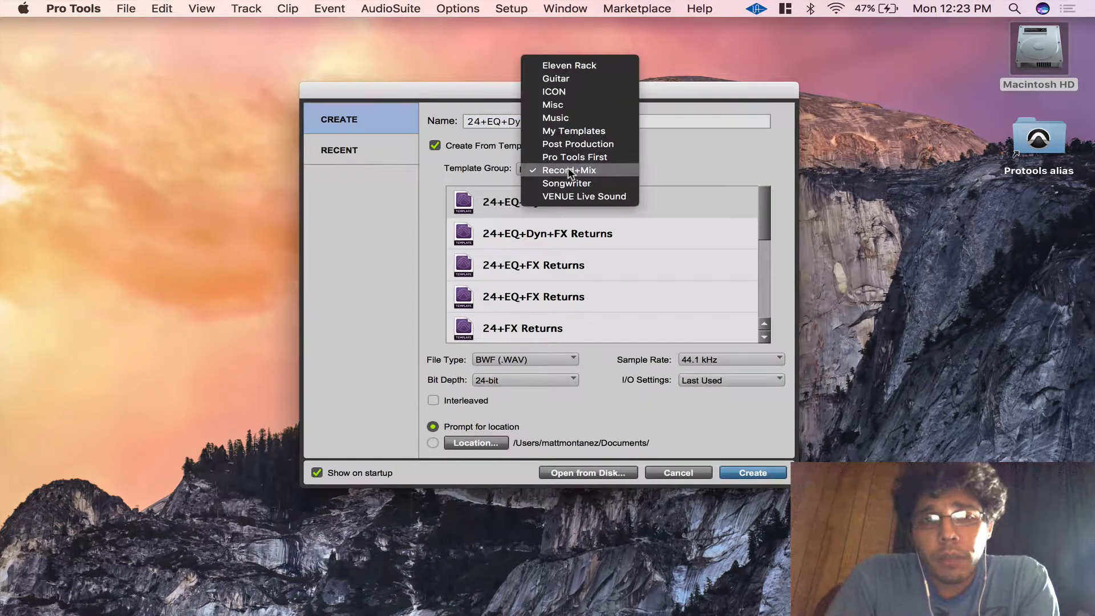
{"action": "left_click", "coordinate": [572, 182]}
{"action": "scroll", "coordinate": [578, 281], "scroll_direction": "down", "scroll_amount": 6}
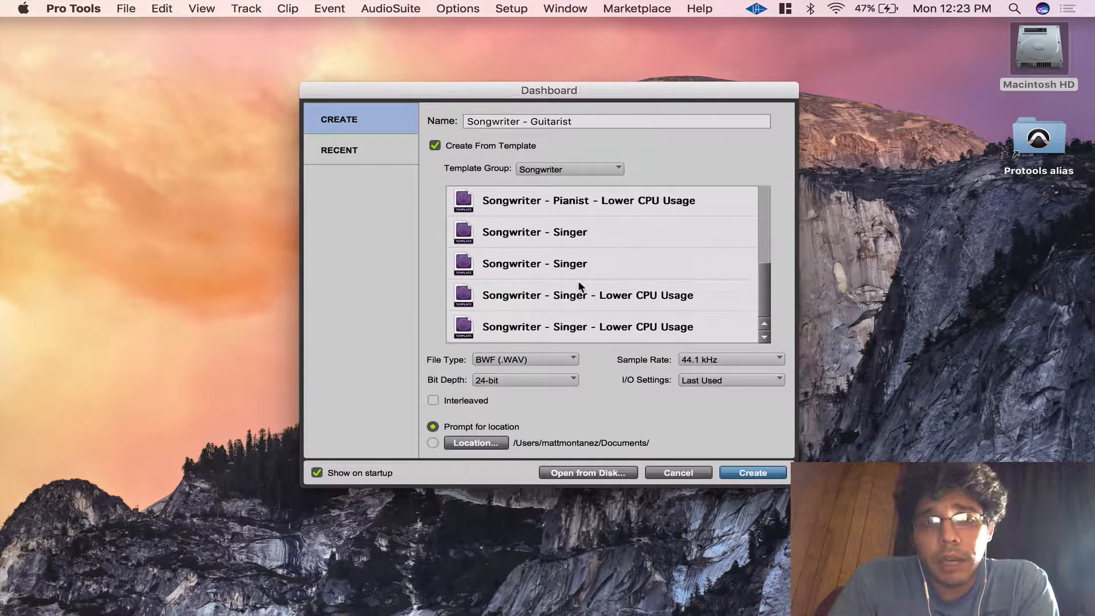
{"action": "left_click", "coordinate": [573, 231]}
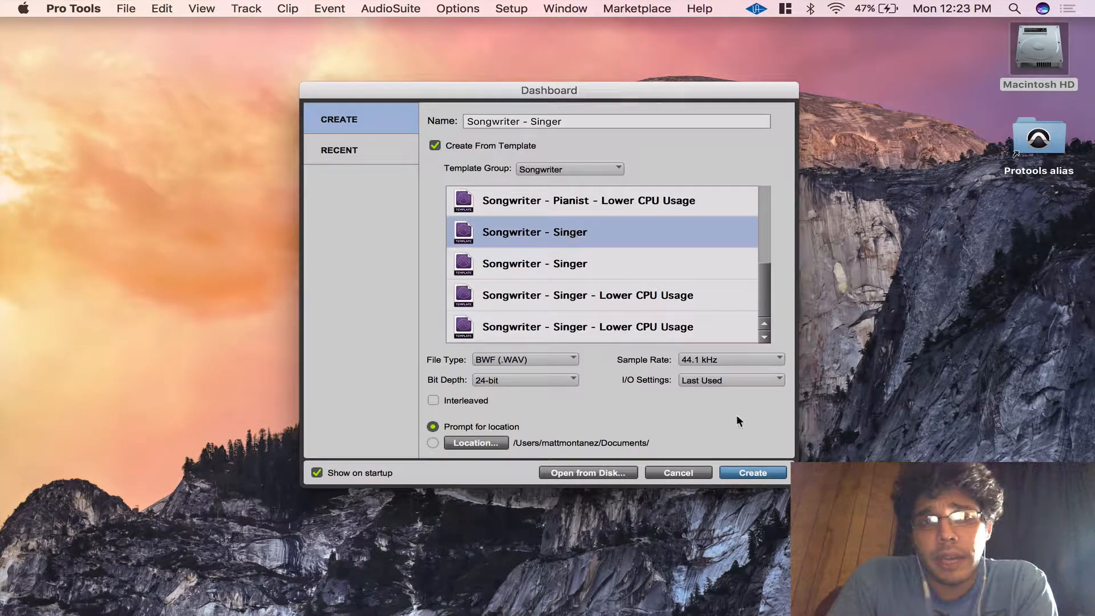
Create and save the new session as Songwriter - Singer, declining the detailed session notes report
{"action": "left_click", "coordinate": [752, 473]}
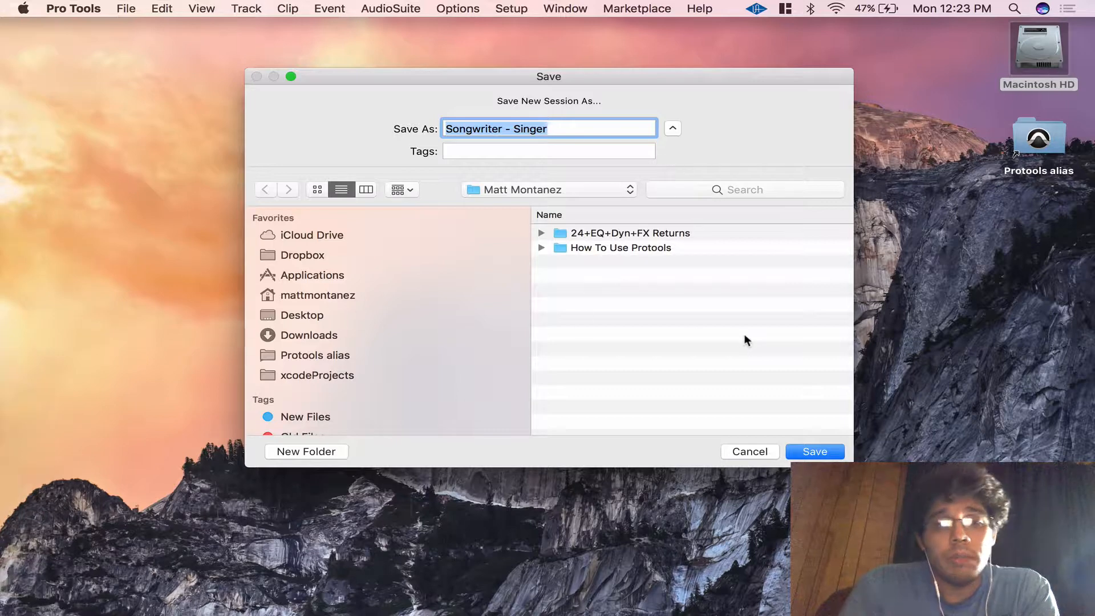
{"action": "key", "text": "Return"}
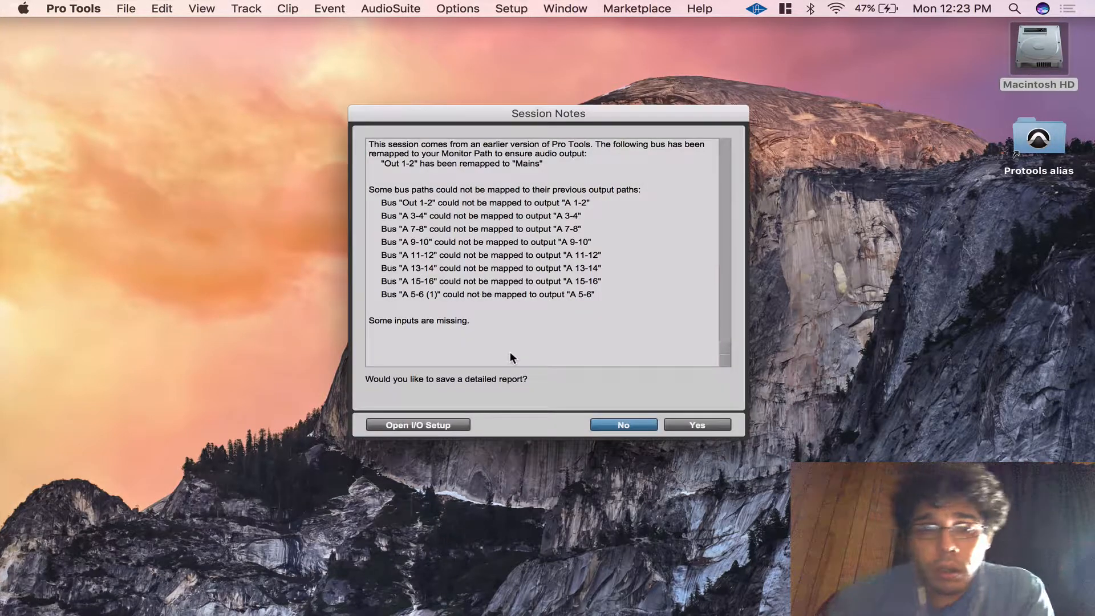
{"action": "key", "text": "Return"}
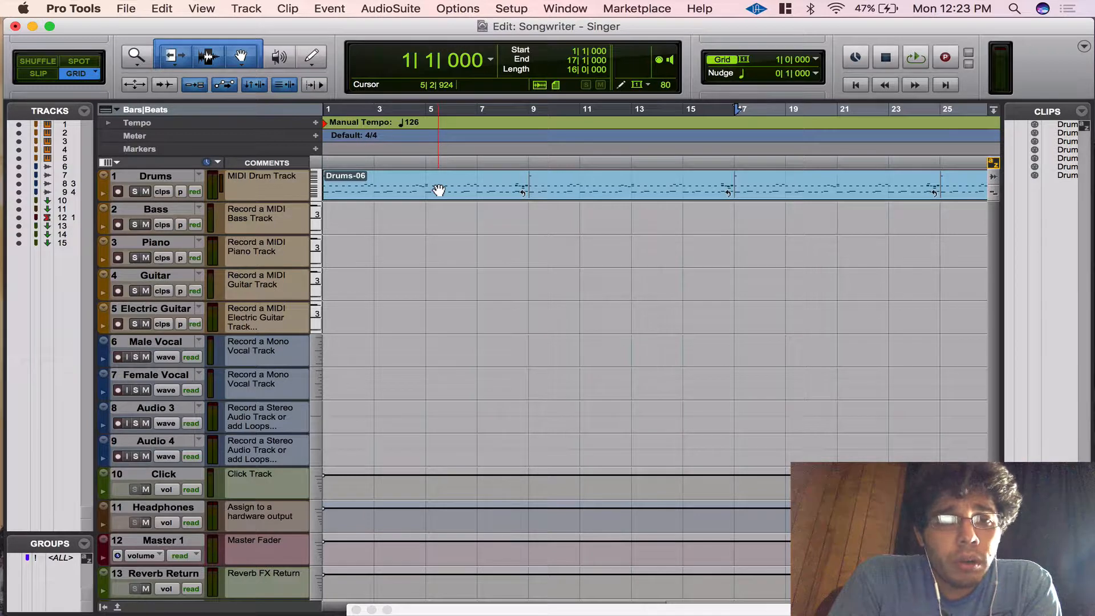
Play back the MIDI drum track from the start of the session briefly and stop playback
{"action": "key", "text": "space"}
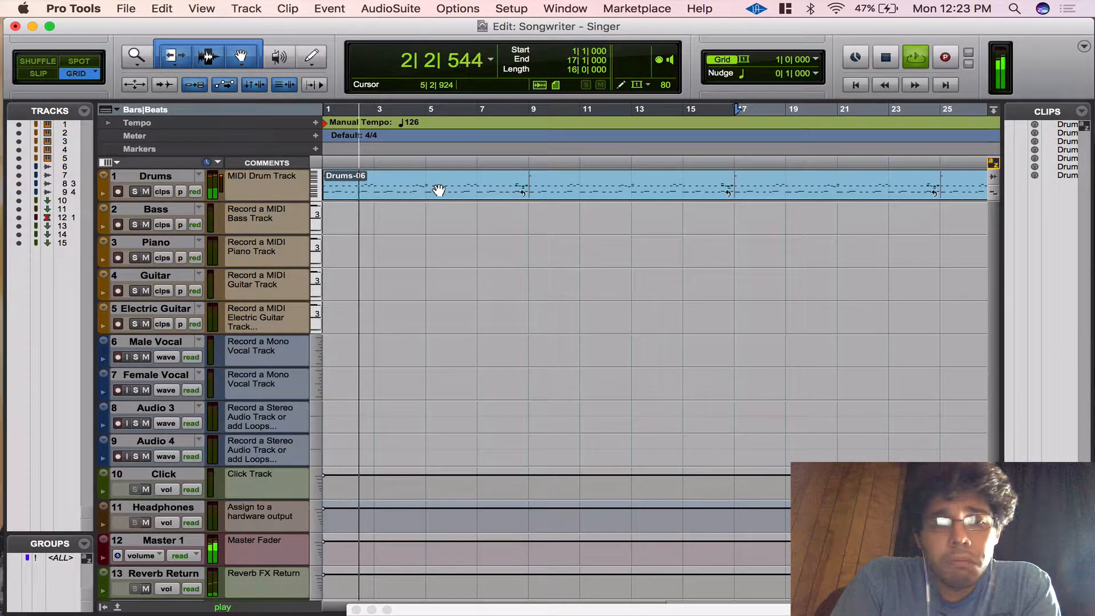
{"action": "key", "text": "space"}
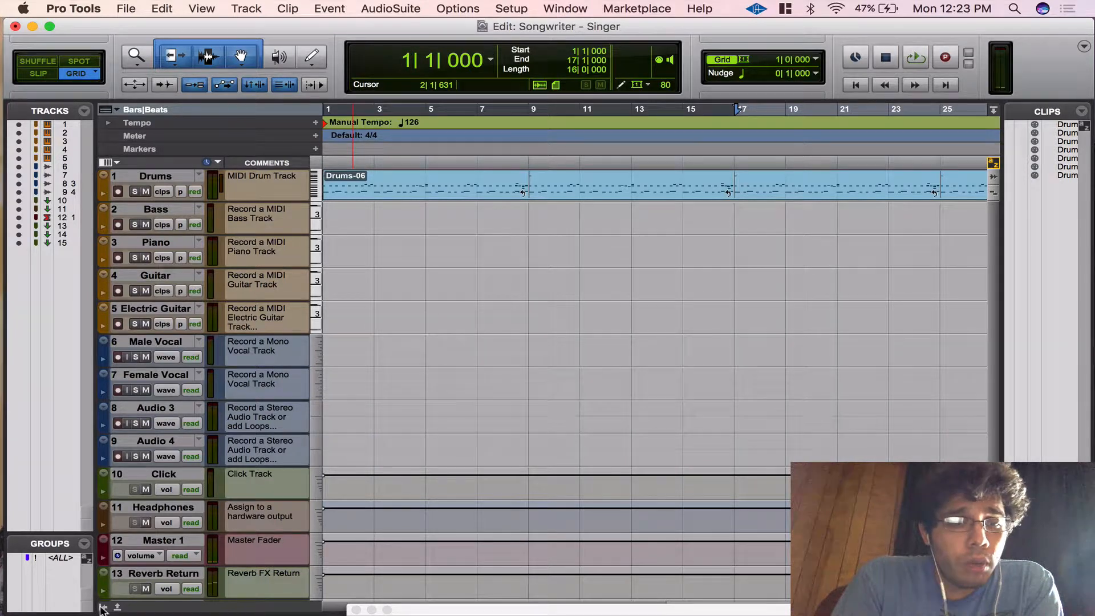
Hide the track, group and clip lists in the Edit window and enable the Conductor tempo track in the Transport window
{"action": "left_click", "coordinate": [103, 608]}
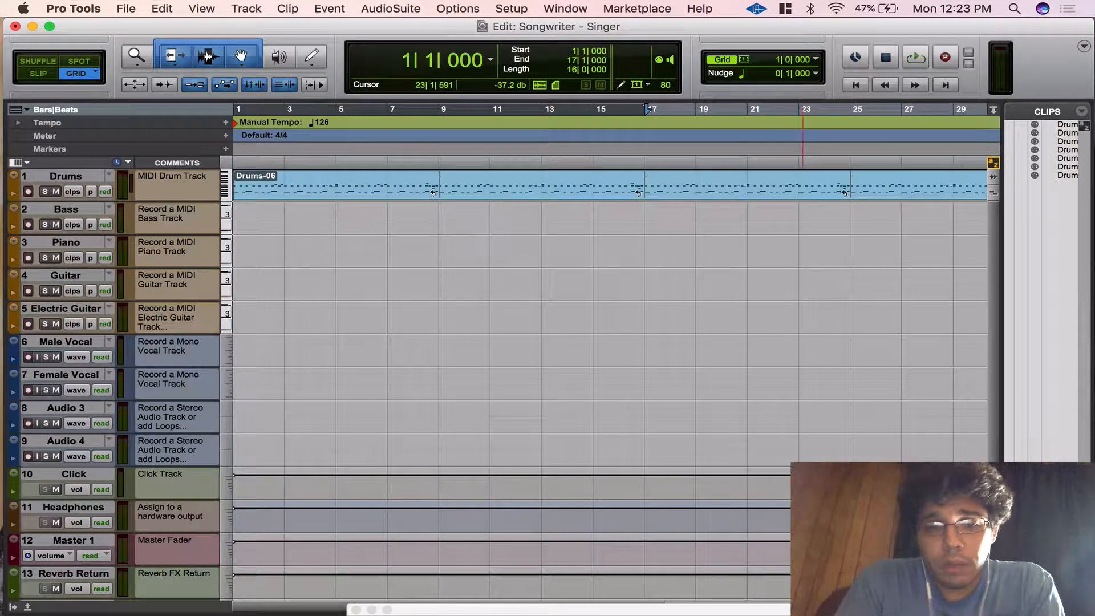
{"action": "key", "text": "super+1"}
{"action": "left_click_drag", "start_coordinate": [553, 389], "coordinate": [555, 375]}
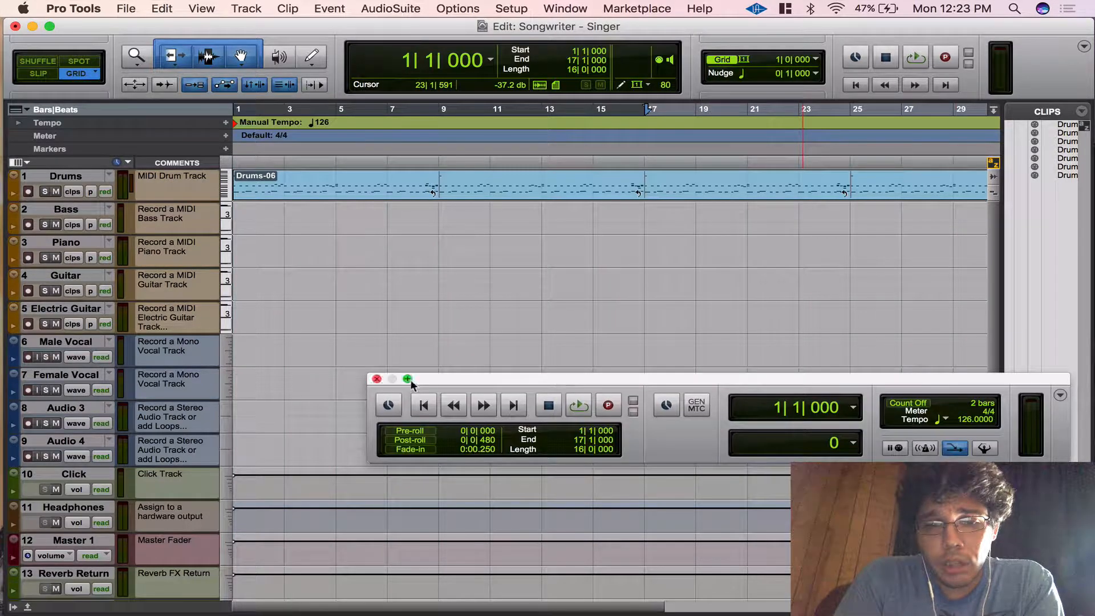
{"action": "left_click", "coordinate": [985, 448]}
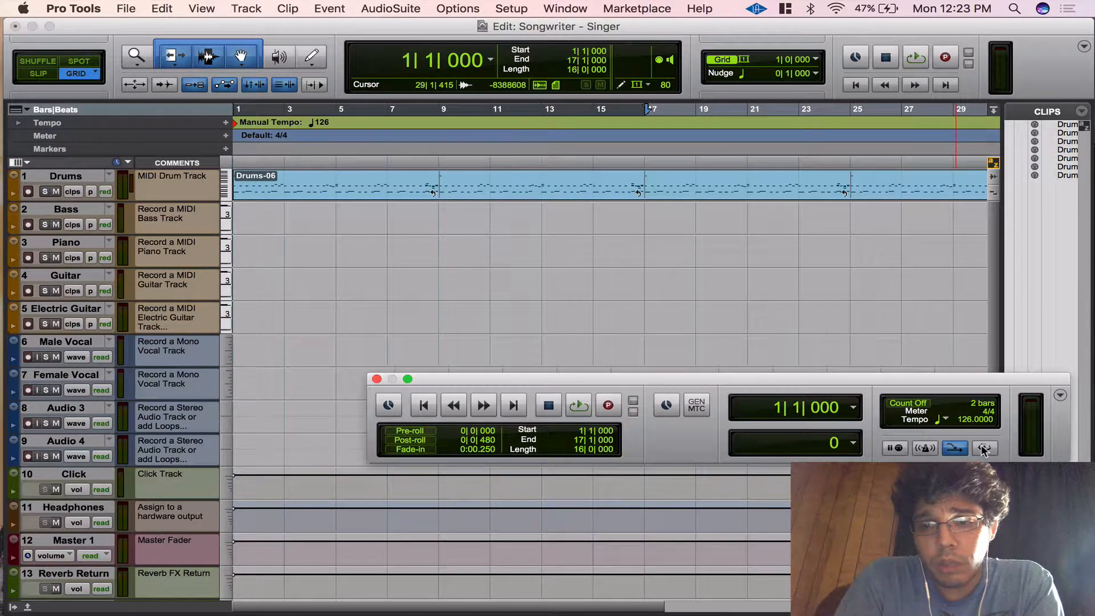
{"action": "left_click", "coordinate": [376, 378]}
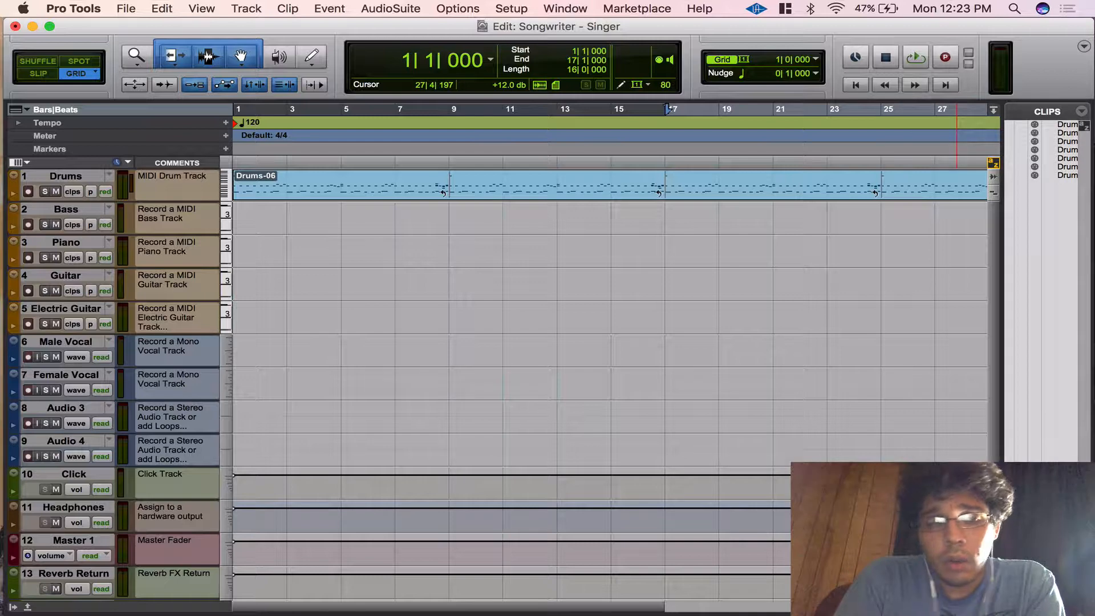
{"action": "left_click", "coordinate": [1081, 607]}
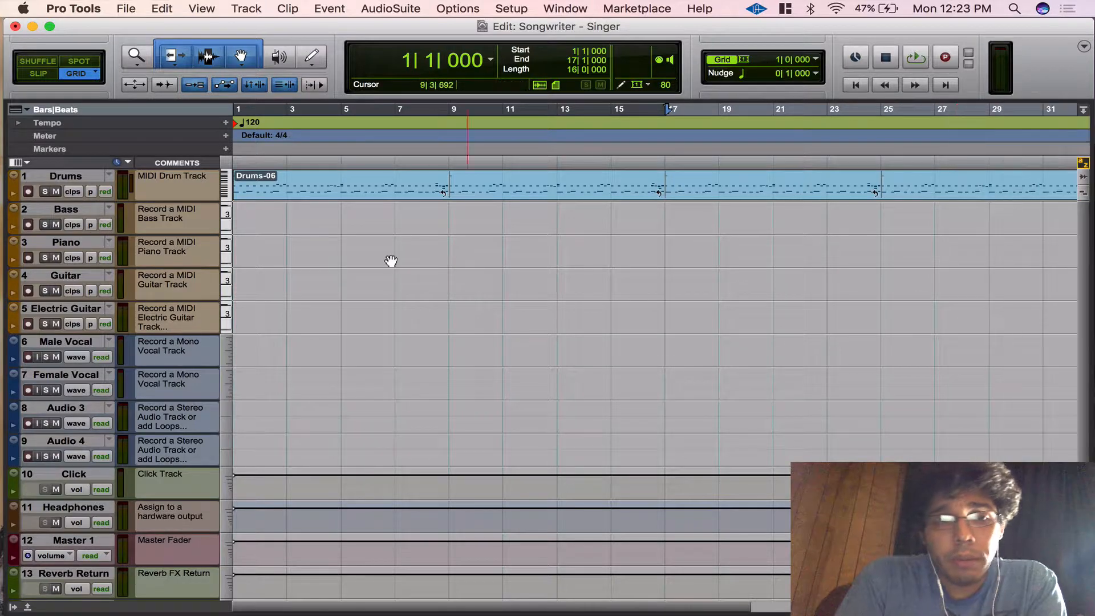
Set the tempo event at the session start to 136 BPM and briefly play back the drums
{"action": "double_click", "coordinate": [237, 126]}
{"action": "type", "text": "136"}
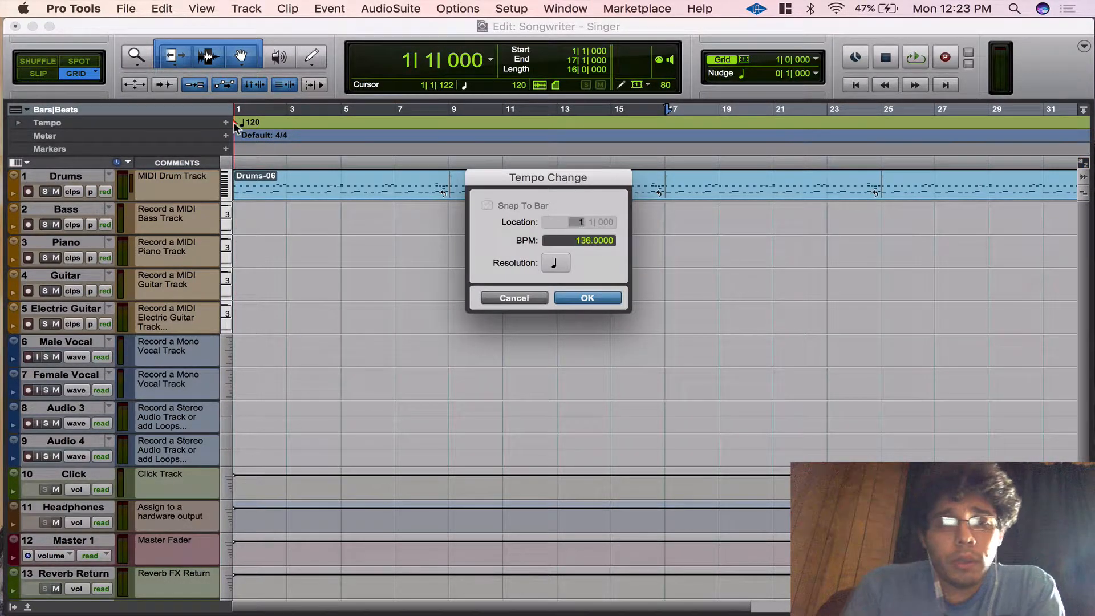
{"action": "key", "text": "Return"}
{"action": "key", "text": "space"}
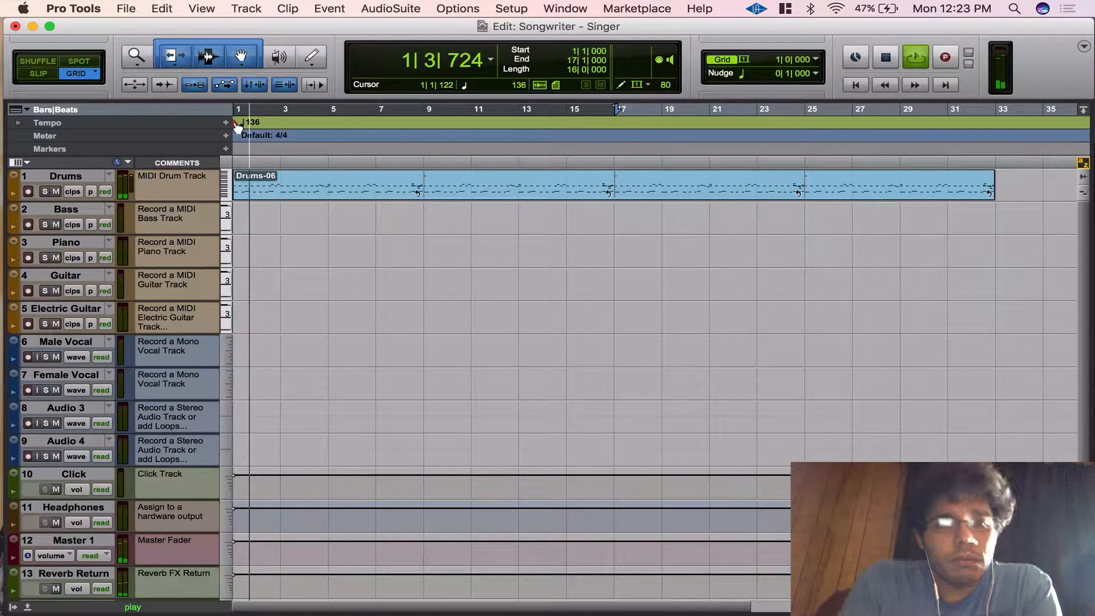
{"action": "key", "text": "space"}
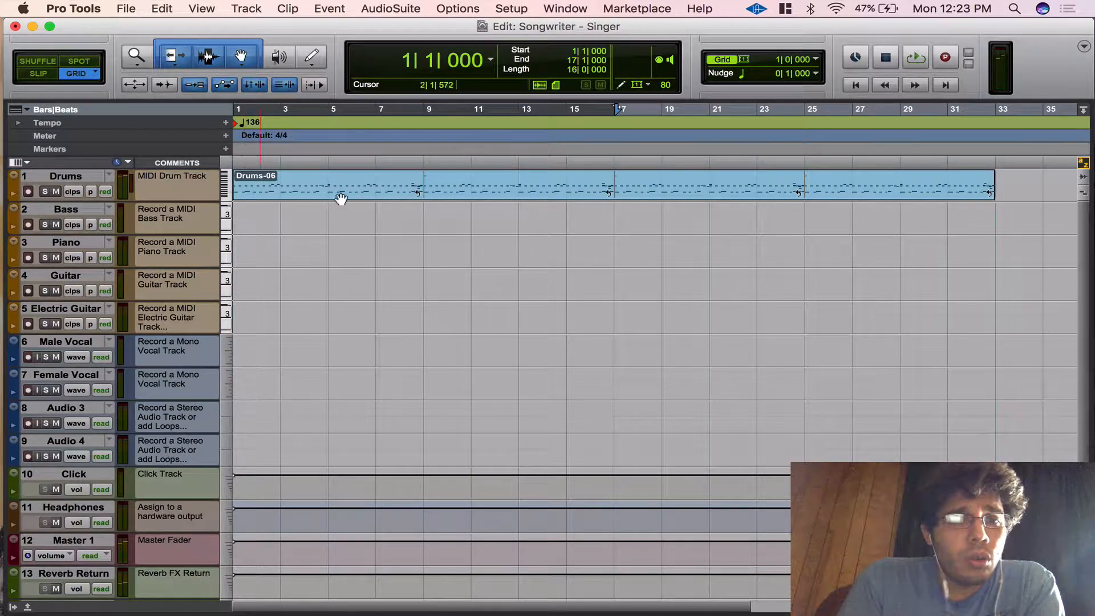
Look at the Drums-06 clip's notes in the MIDI Editor and close the editor
{"action": "double_click", "coordinate": [325, 188]}
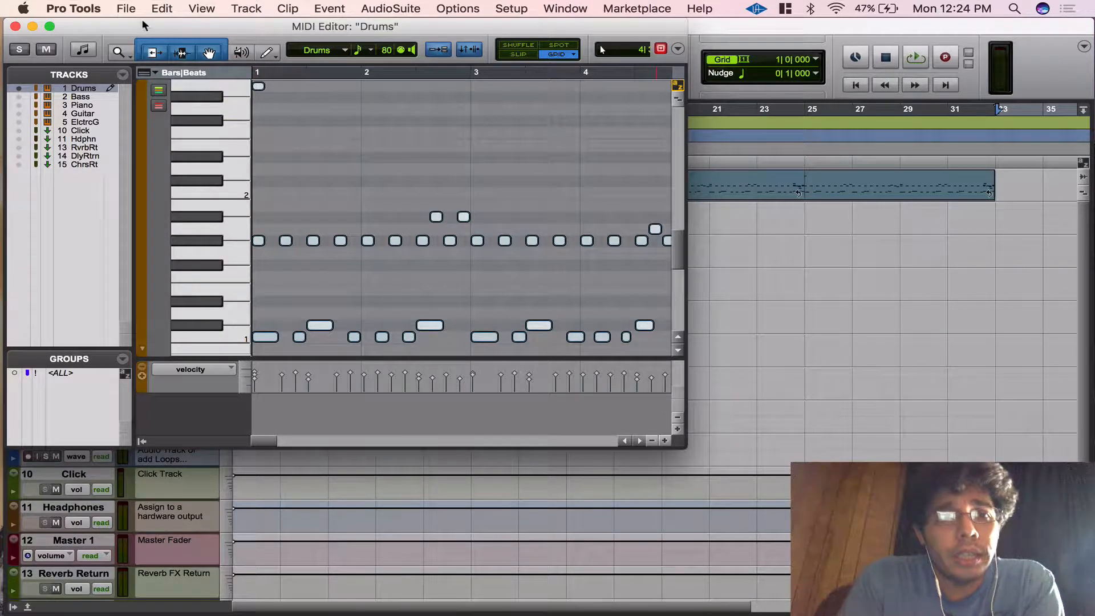
{"action": "left_click_drag", "start_coordinate": [146, 26], "coordinate": [313, 123]}
{"action": "left_click", "coordinate": [182, 124]}
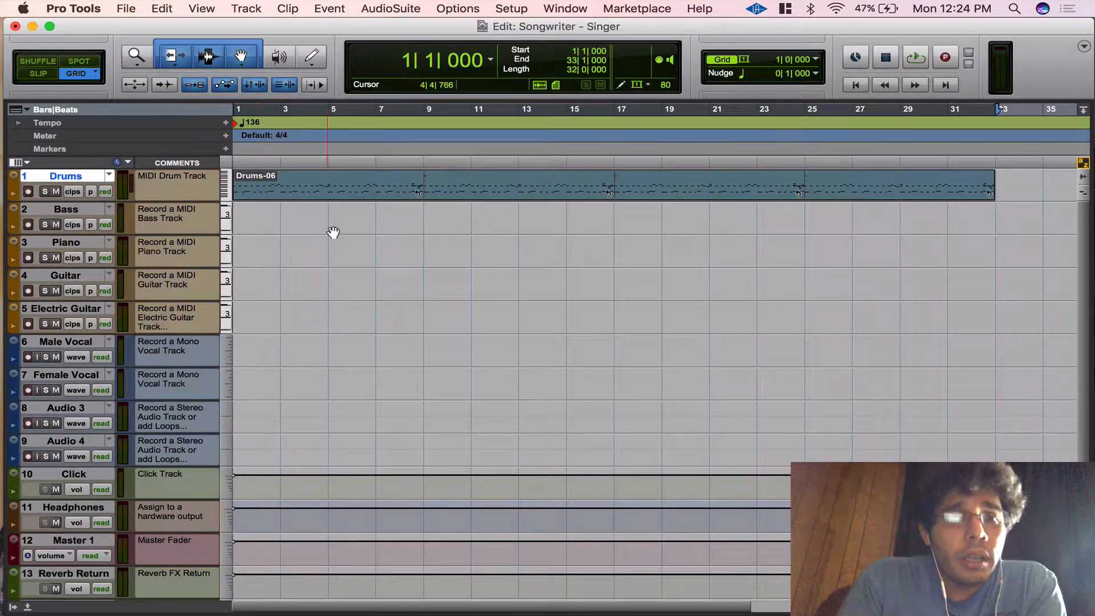
Show the Inserts A-E, Inserts F-J, Sends A-E and Sends F-J columns in the Edit window
{"action": "left_click", "coordinate": [27, 163]}
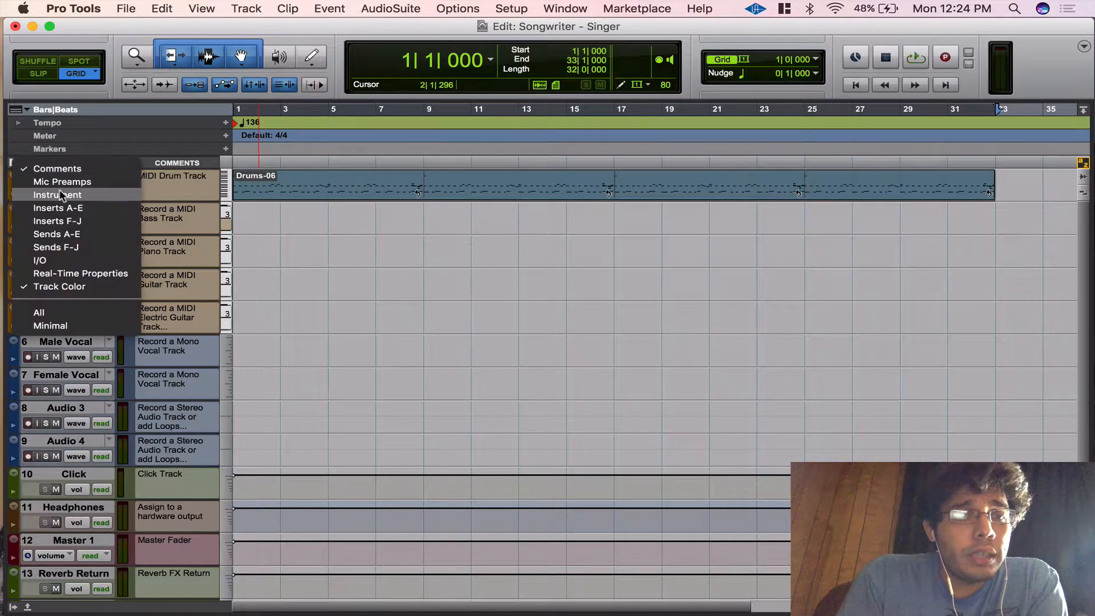
{"action": "left_click", "coordinate": [54, 209]}
{"action": "left_click", "coordinate": [27, 164]}
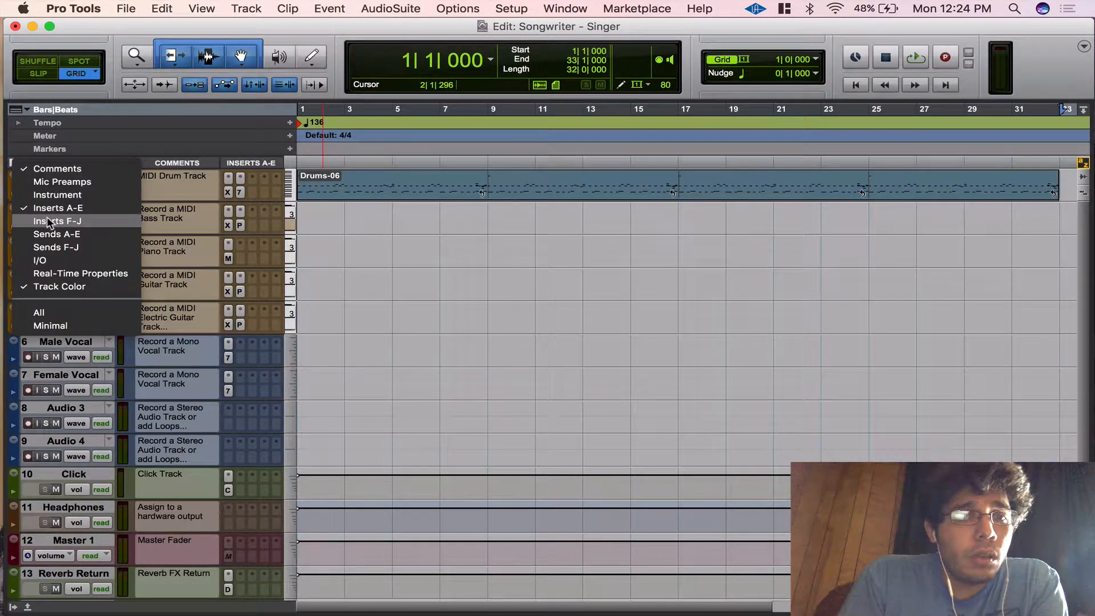
{"action": "left_click", "coordinate": [47, 219]}
{"action": "left_click", "coordinate": [27, 162]}
{"action": "left_click", "coordinate": [62, 233]}
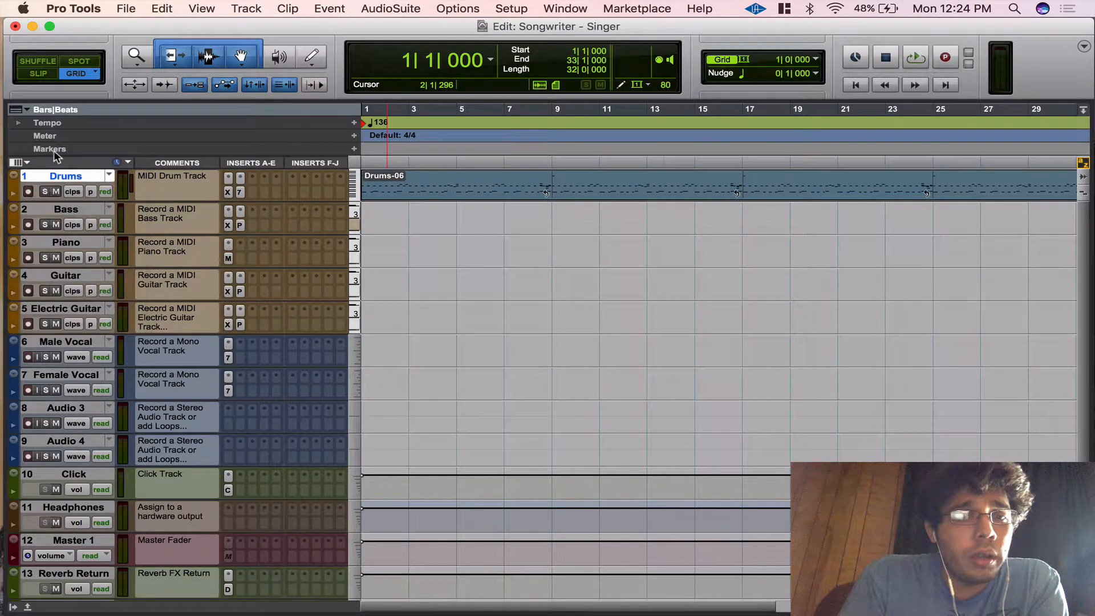
{"action": "left_click", "coordinate": [27, 163]}
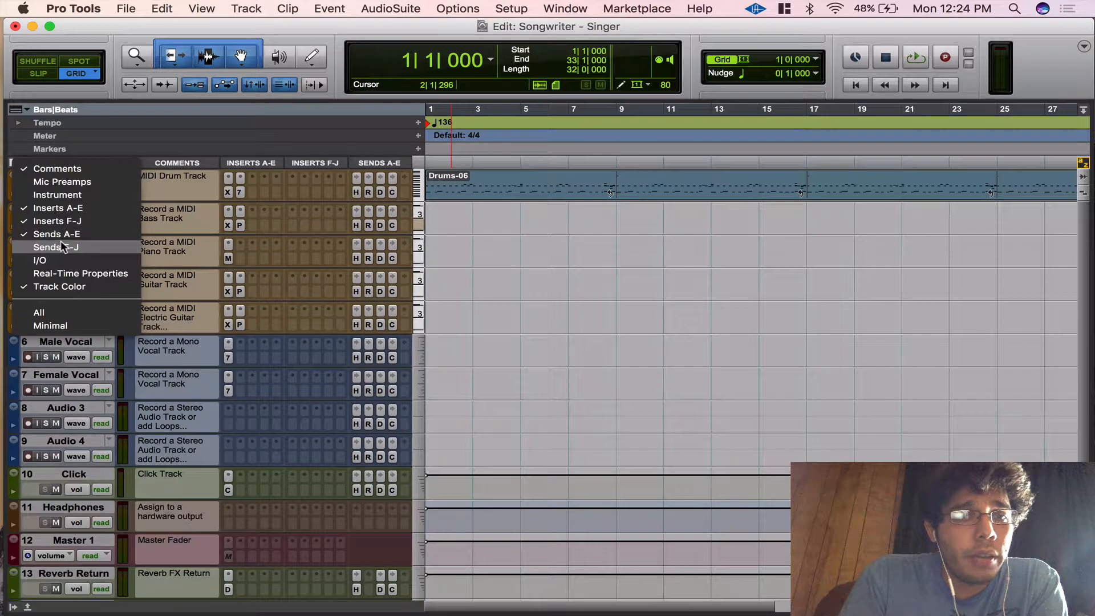
{"action": "left_click", "coordinate": [63, 247]}
Examine the Xpand!2 and SansAmp PSA-1 plug-ins inserted on the Bass track, closing each window
{"action": "left_click", "coordinate": [238, 229]}
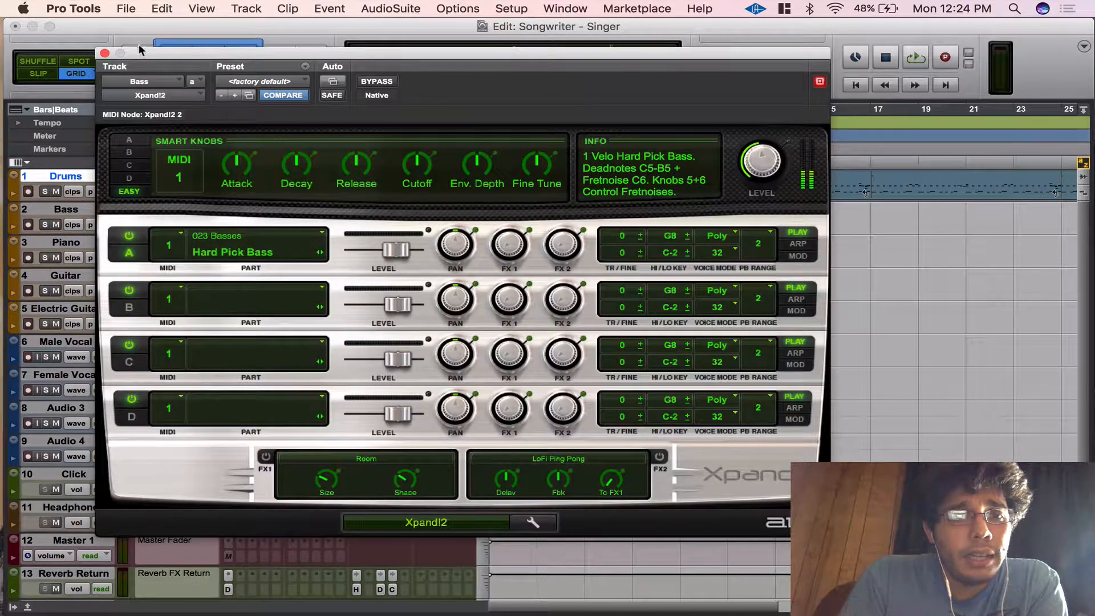
{"action": "left_click", "coordinate": [104, 53]}
{"action": "left_click", "coordinate": [239, 228]}
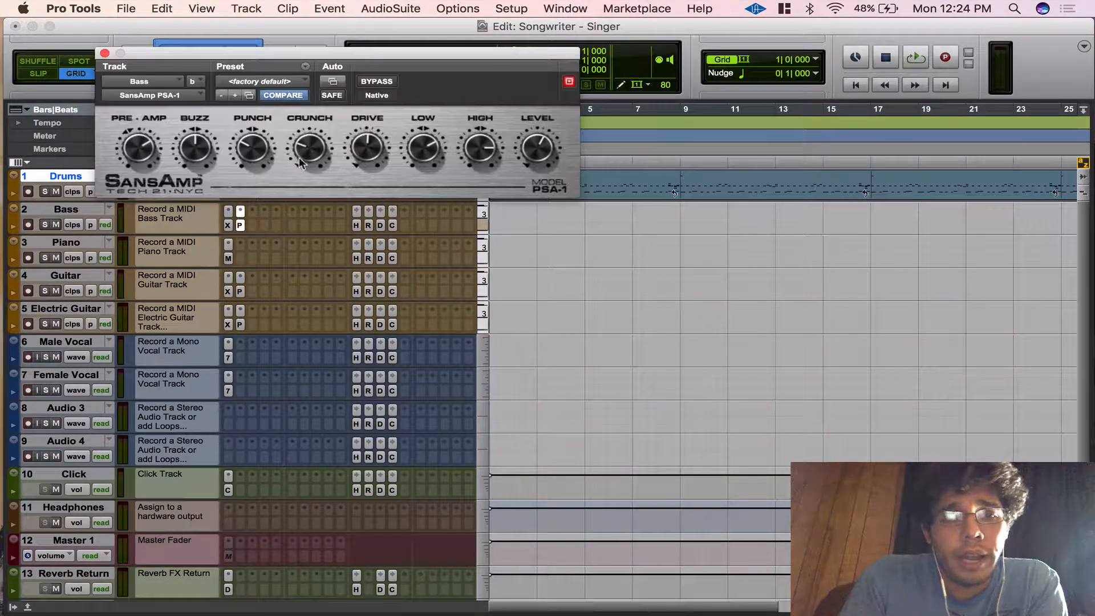
{"action": "left_click", "coordinate": [103, 52]}
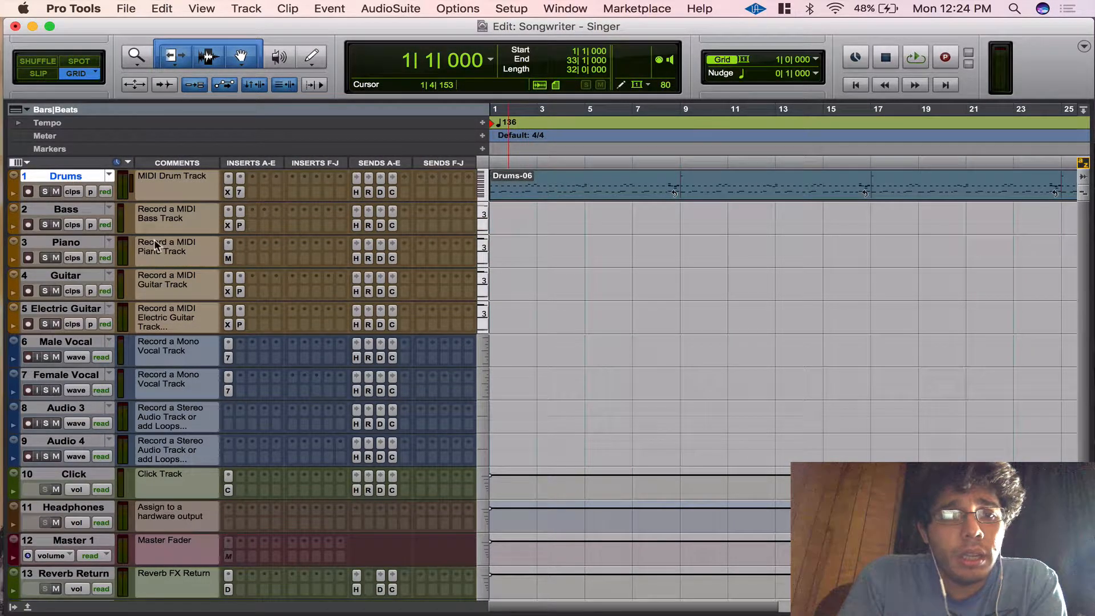
Examine the Piano track's Mini Grand, sounding one of its keys, and the Guitar track's Xpand!2, closing both plug-in windows
{"action": "left_click", "coordinate": [228, 258]}
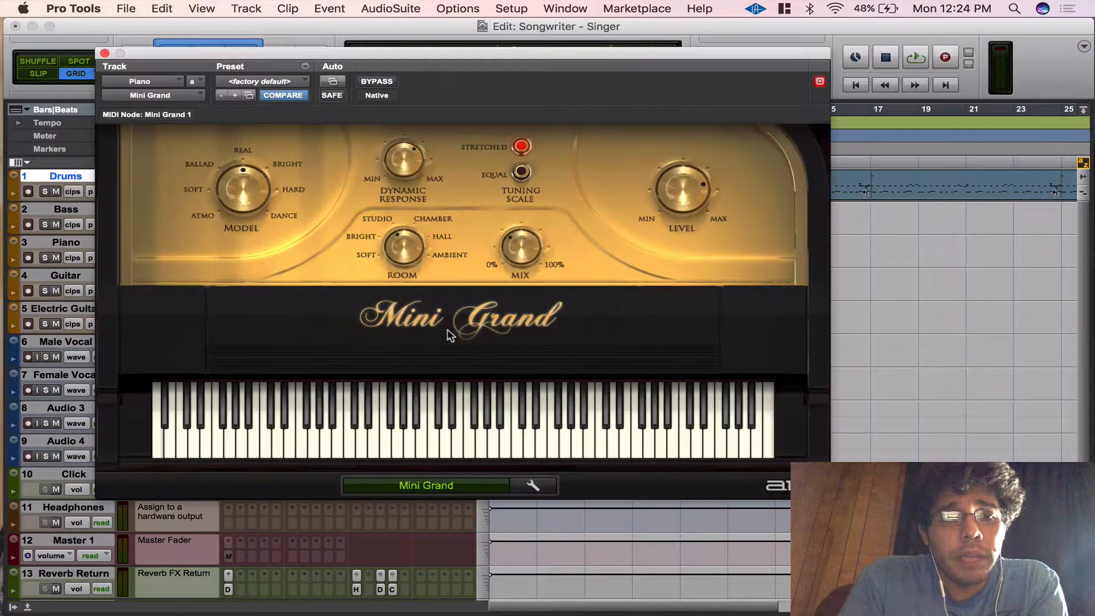
{"action": "left_click", "coordinate": [686, 445]}
{"action": "left_click", "coordinate": [105, 53]}
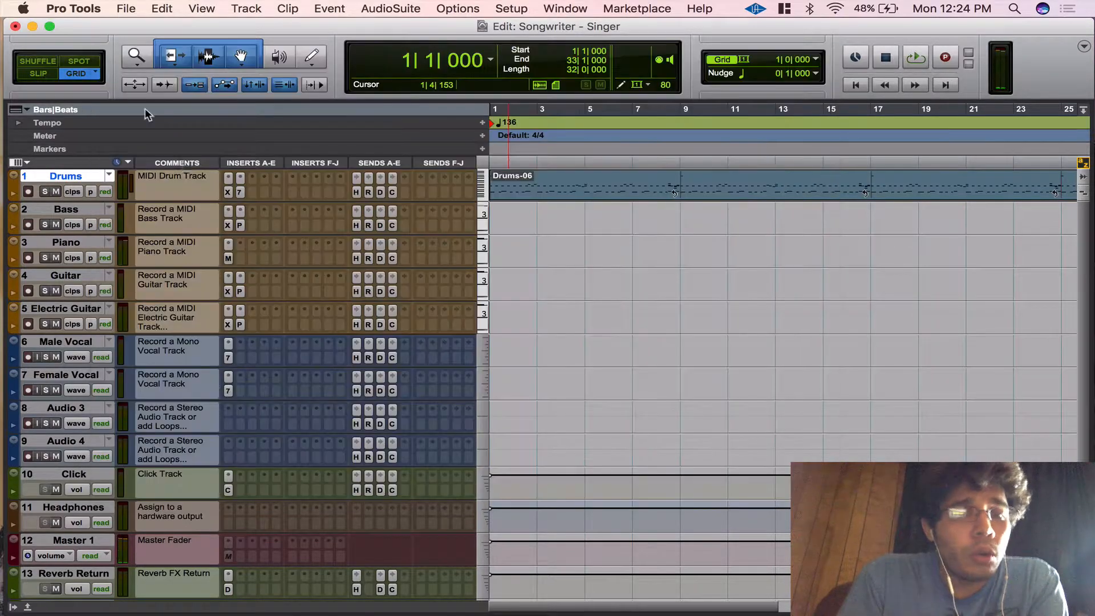
{"action": "left_click", "coordinate": [228, 292]}
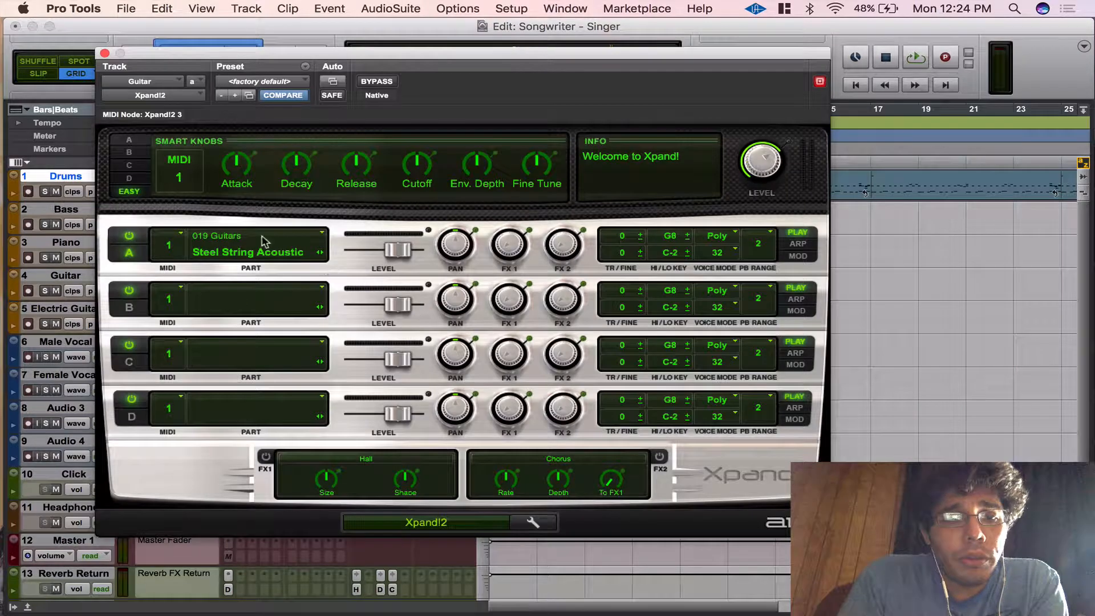
{"action": "left_click", "coordinate": [106, 54]}
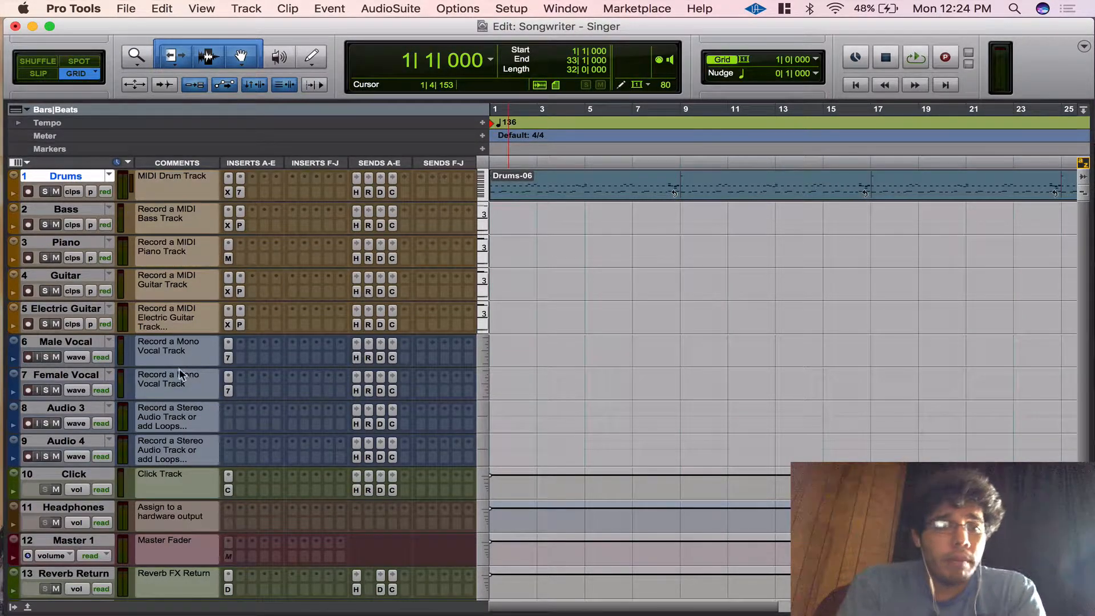
Examine the EQ3 7-Band settings on the Male Vocal track and review the session's remaining tracks and sends
{"action": "left_click", "coordinate": [228, 357]}
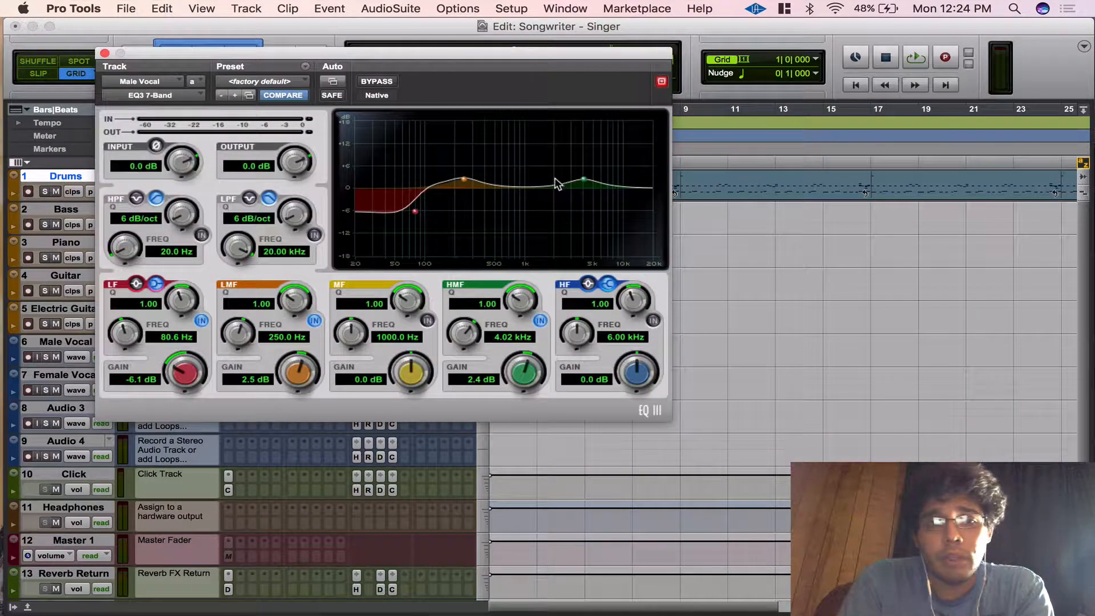
{"action": "left_click", "coordinate": [105, 54]}
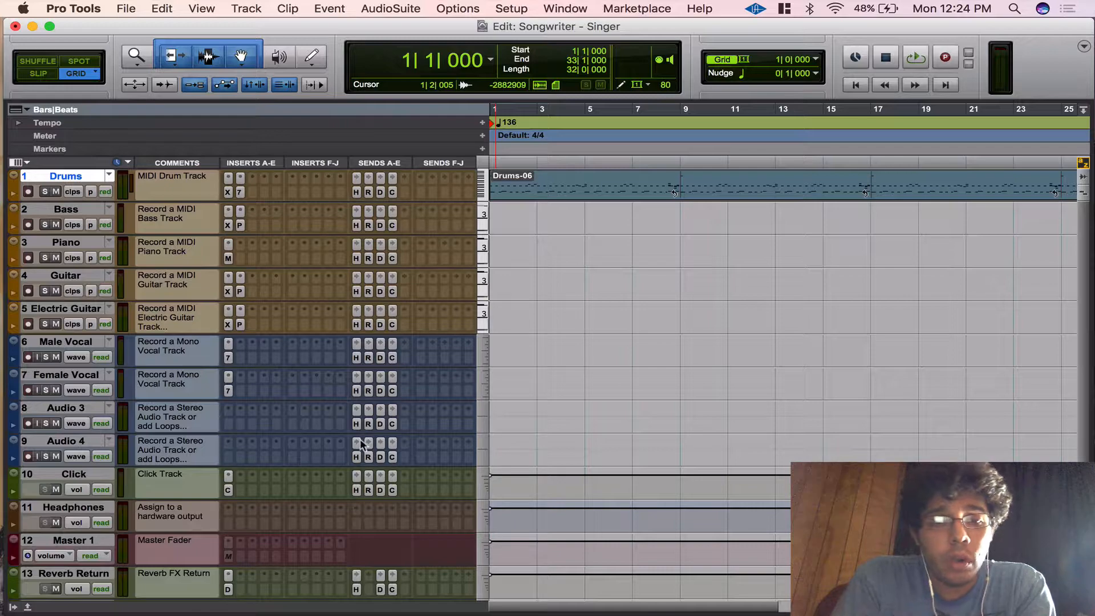
{"action": "scroll", "coordinate": [361, 439], "scroll_direction": "down", "scroll_amount": 5}
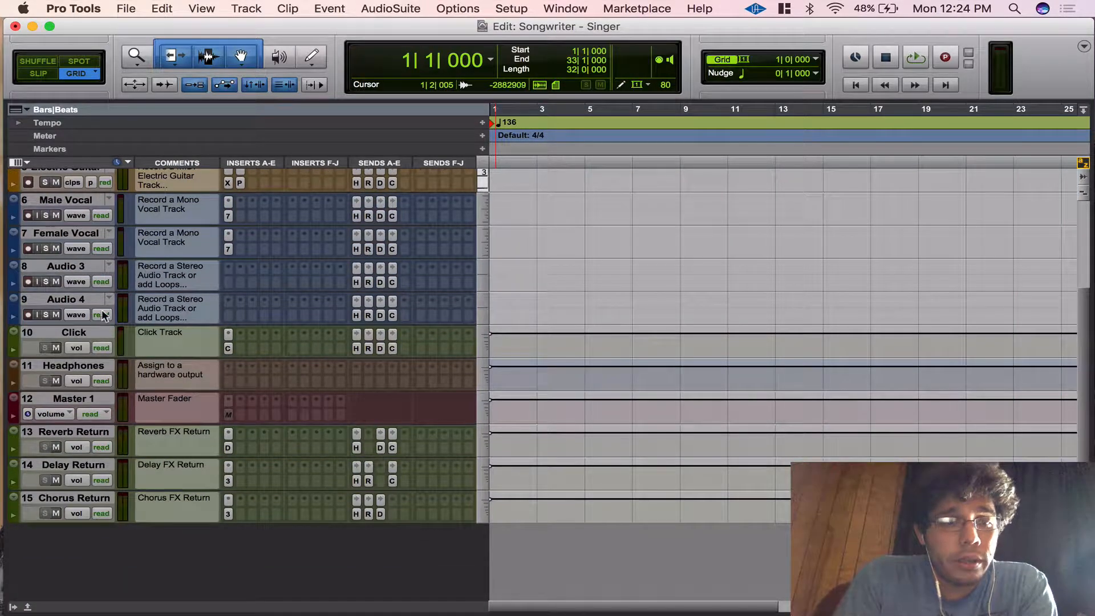
{"action": "scroll", "coordinate": [200, 310], "scroll_direction": "up", "scroll_amount": 5}
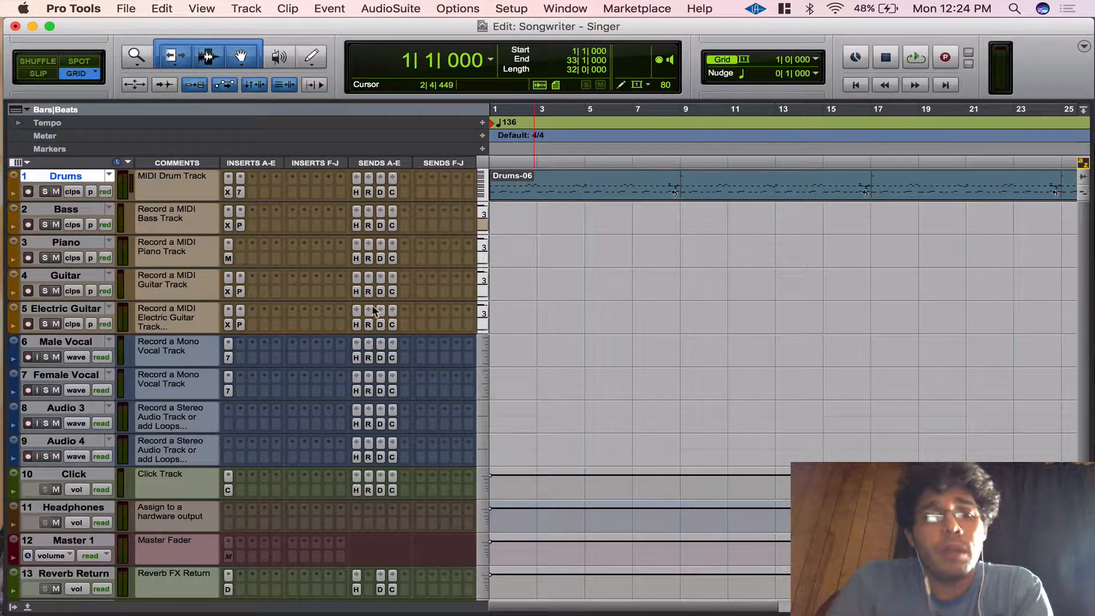
Close the Songwriter - Singer session without saving its changes
{"action": "left_click", "coordinate": [137, 10]}
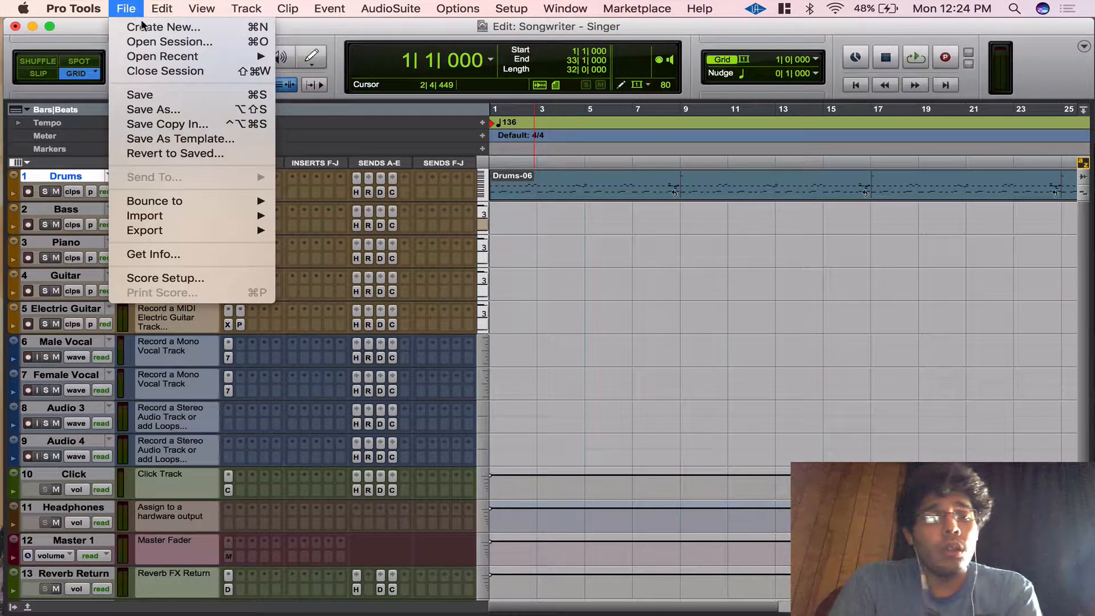
{"action": "left_click", "coordinate": [157, 73]}
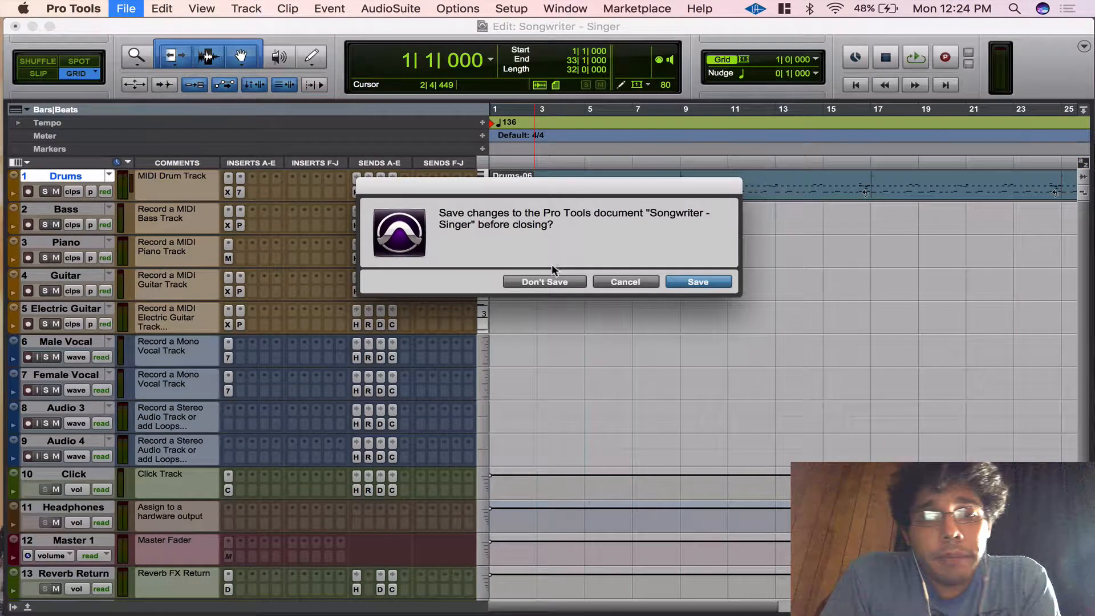
{"action": "left_click", "coordinate": [552, 281]}
Create and save a blank session named MM MIXING TEMPLATE, with creation from a template turned off
{"action": "left_click", "coordinate": [126, 8]}
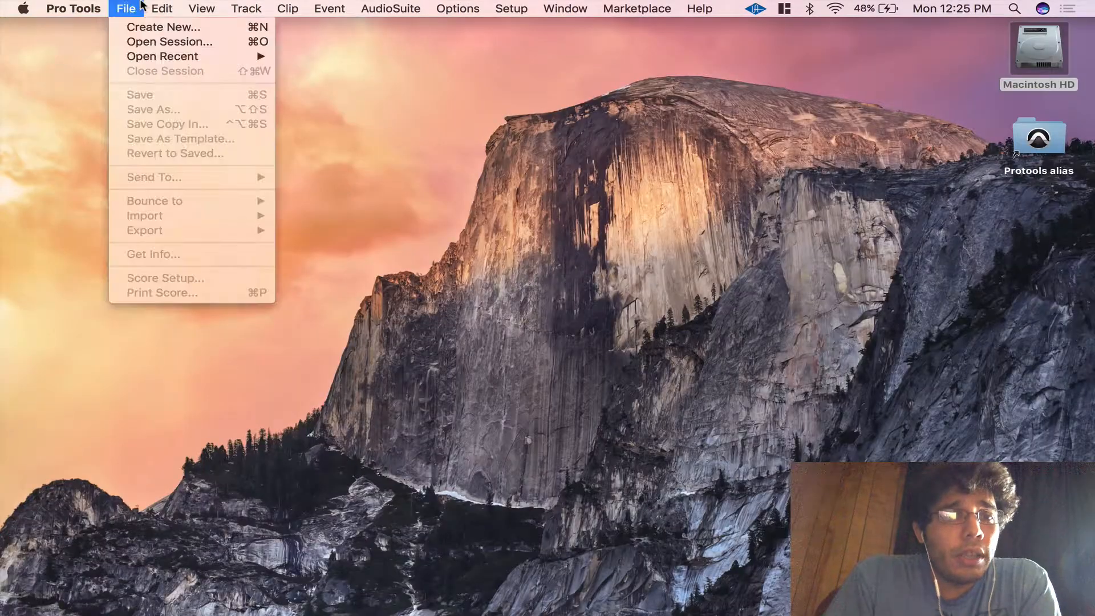
{"action": "mouse_move", "coordinate": [162, 8]}
{"action": "left_click", "coordinate": [135, 25]}
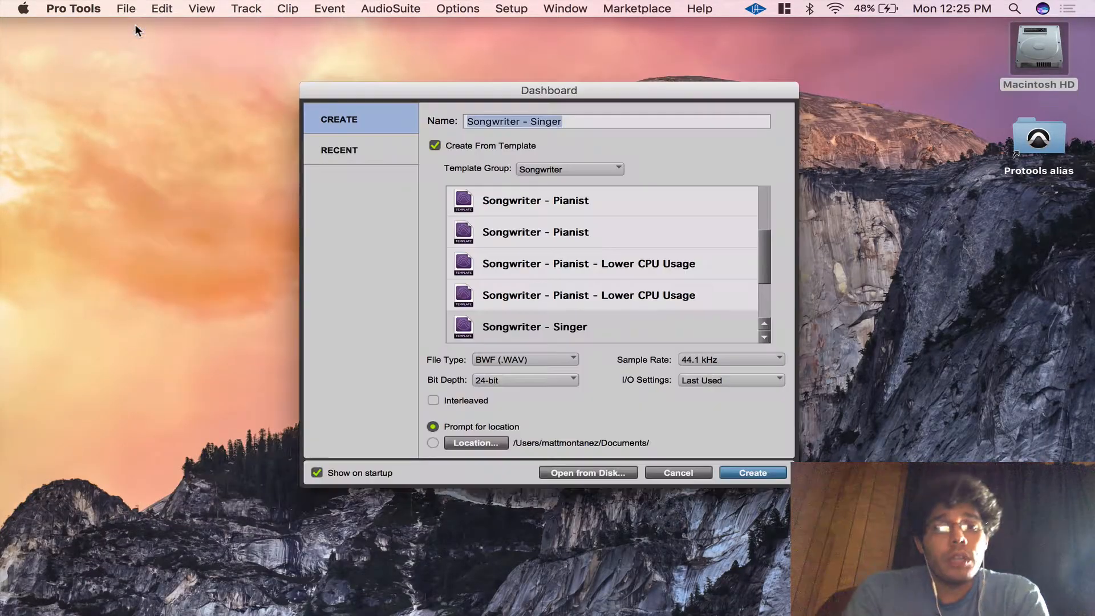
{"action": "left_click", "coordinate": [488, 146]}
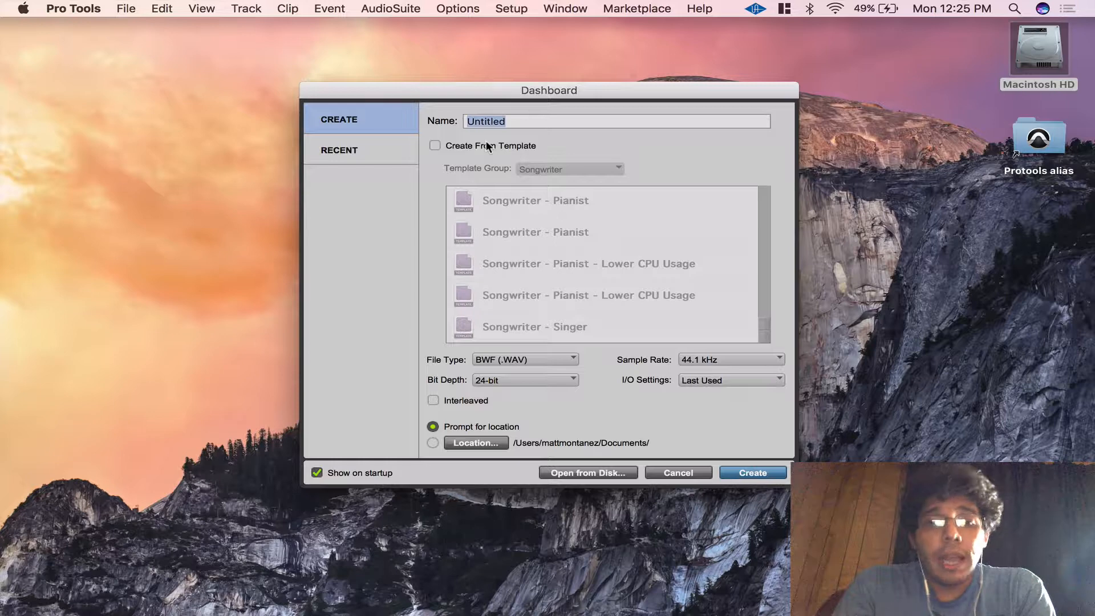
{"action": "type", "text": "MM "}
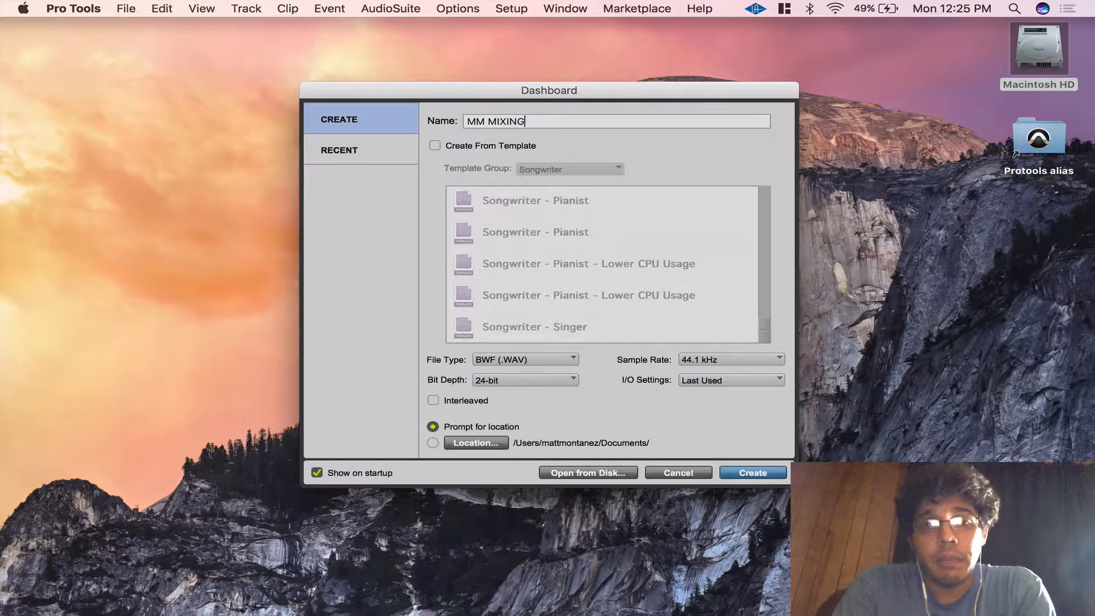
{"action": "type", "text": "MIXING TEMPLATE"}
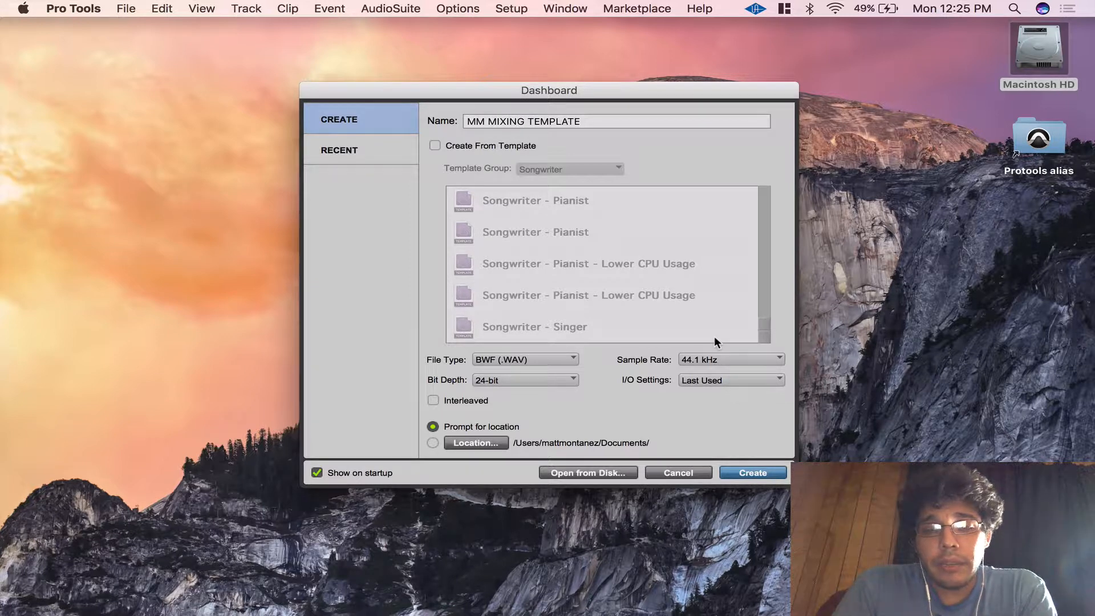
{"action": "key", "text": "Return"}
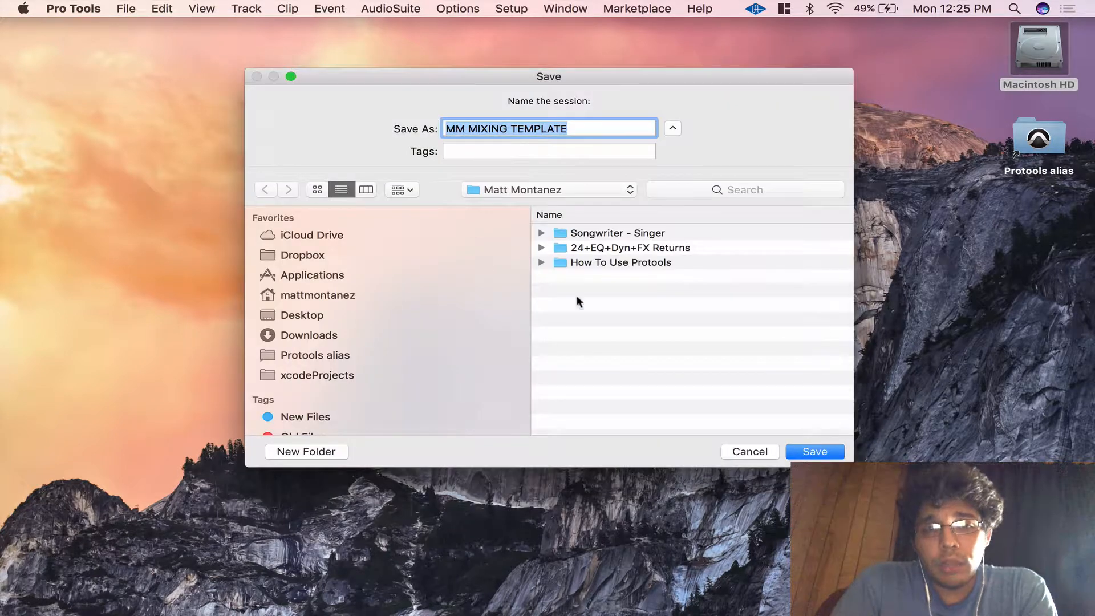
{"action": "key", "text": "Return"}
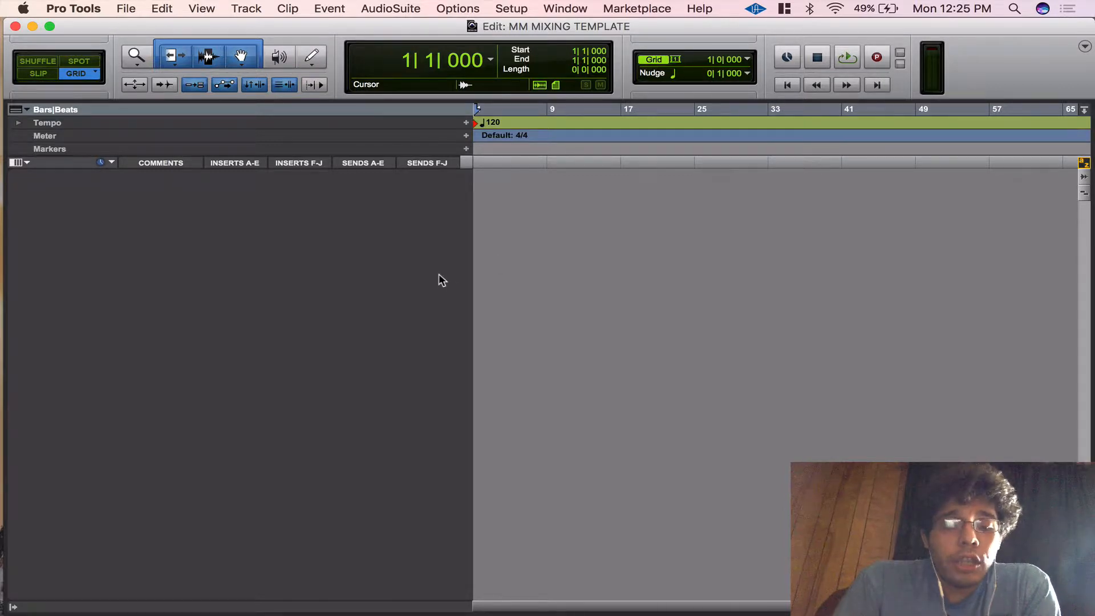
Create five new stereo Aux Input tracks in the blank session
{"action": "key", "text": "super+shift+n"}
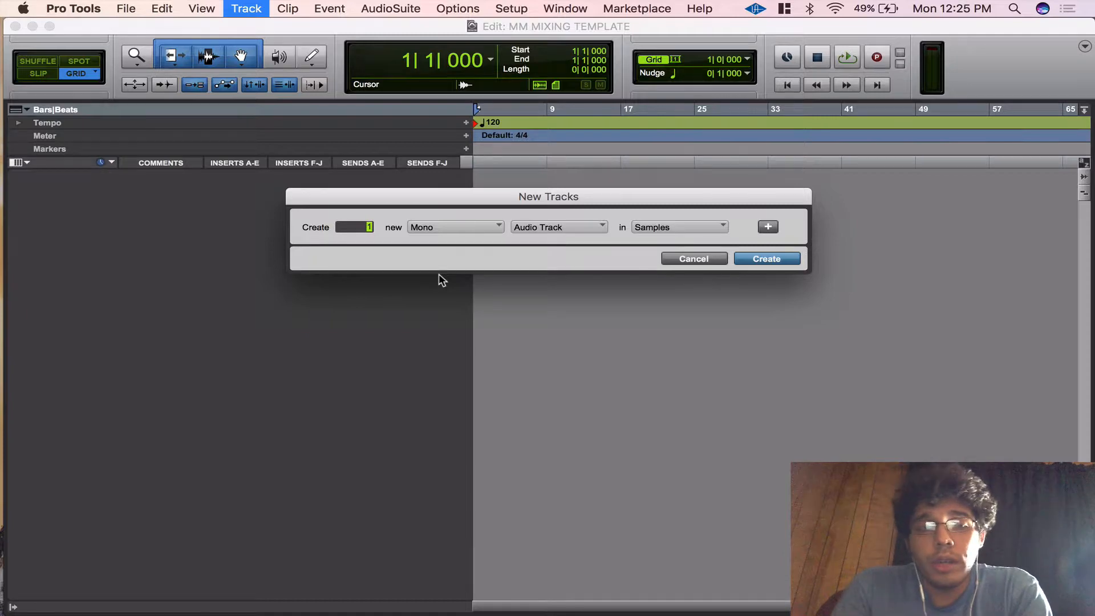
{"action": "key", "text": "super+Down"}
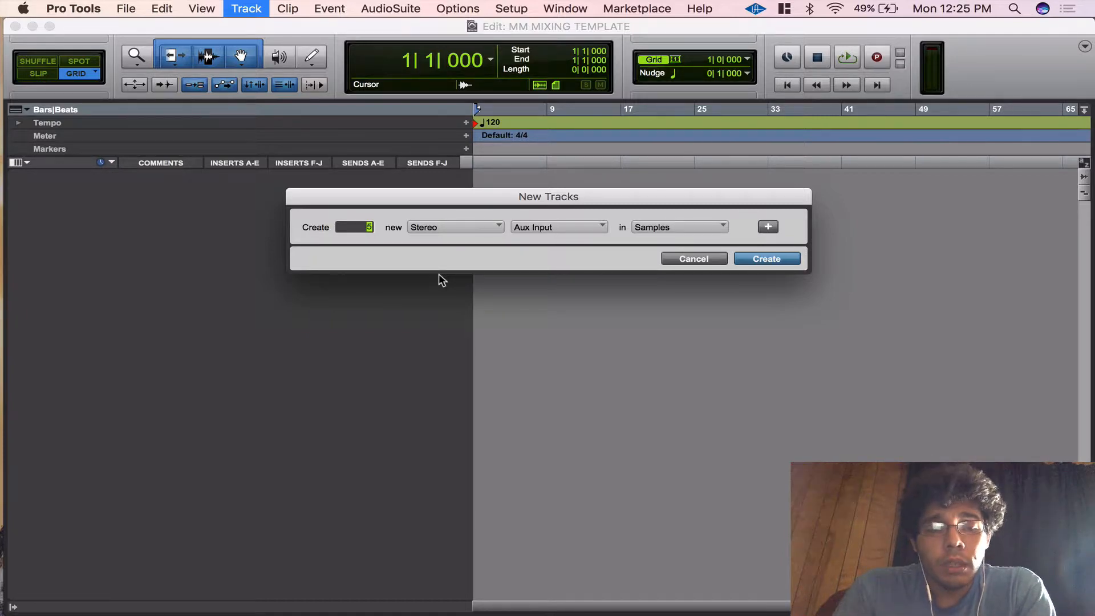
{"action": "key", "text": "Return"}
Name the first two aux tracks Reverb and Delay
{"action": "double_click", "coordinate": [84, 176]}
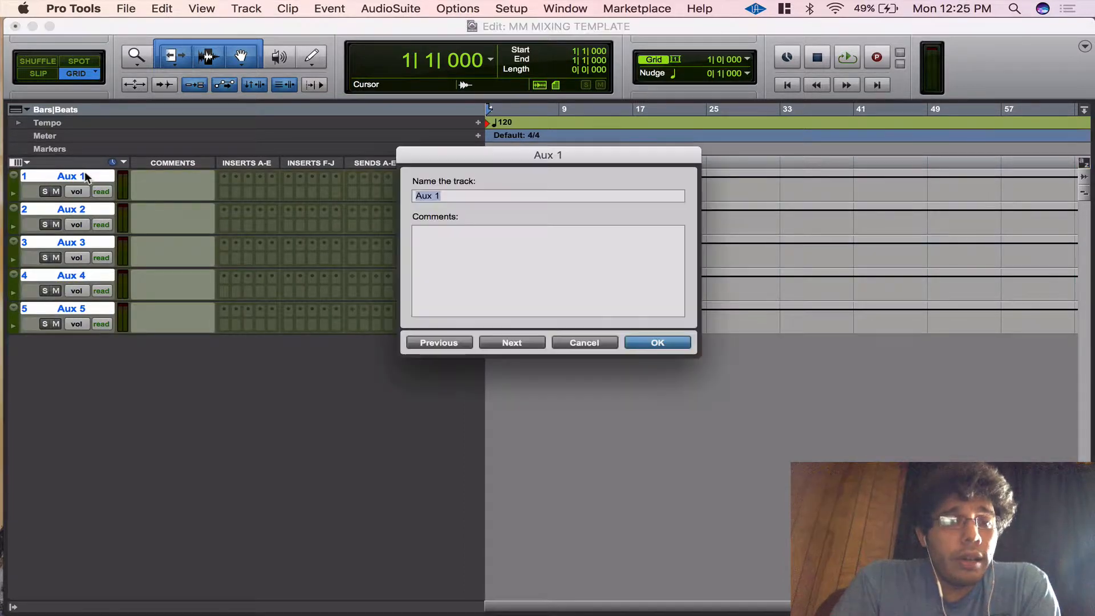
{"action": "type", "text": "REV"}
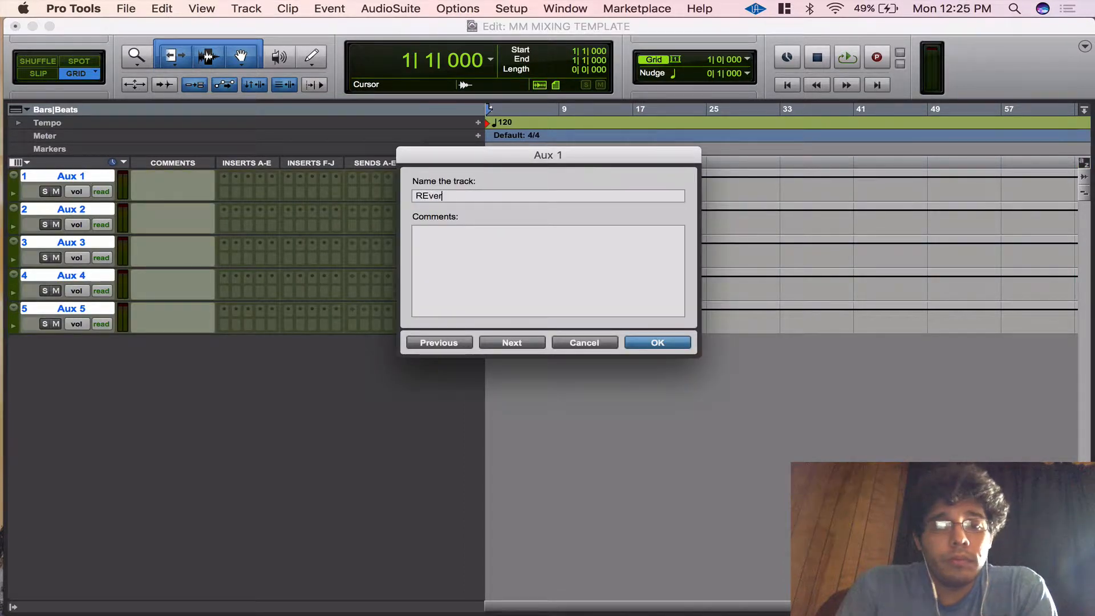
{"action": "type", "text": "erb"}
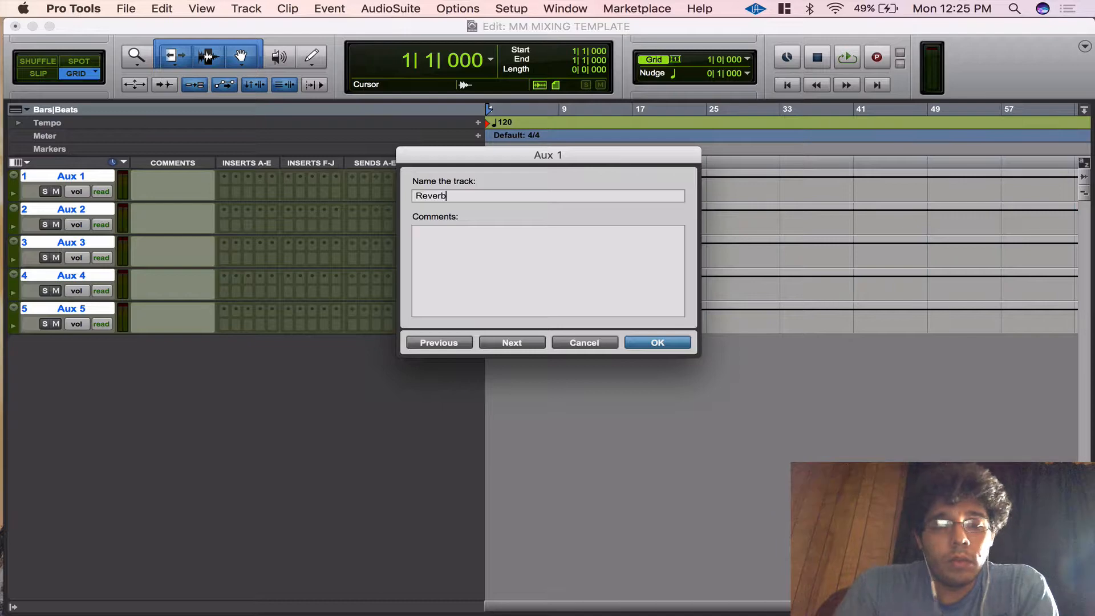
{"action": "key", "text": "super+Right"}
{"action": "type", "text": "Delay"}
{"action": "key", "text": "super+Right"}
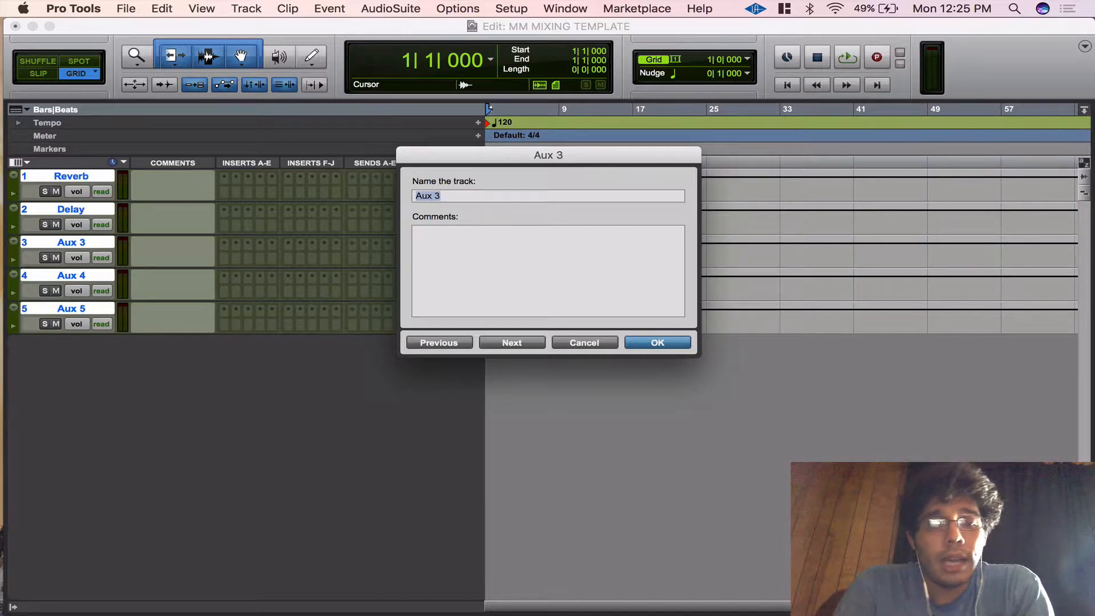
Name the remaining three aux tracks ALL MUSIC, ALL VOX and ALL FX, and confirm the names
{"action": "type", "text": "ALL MUSIC"}
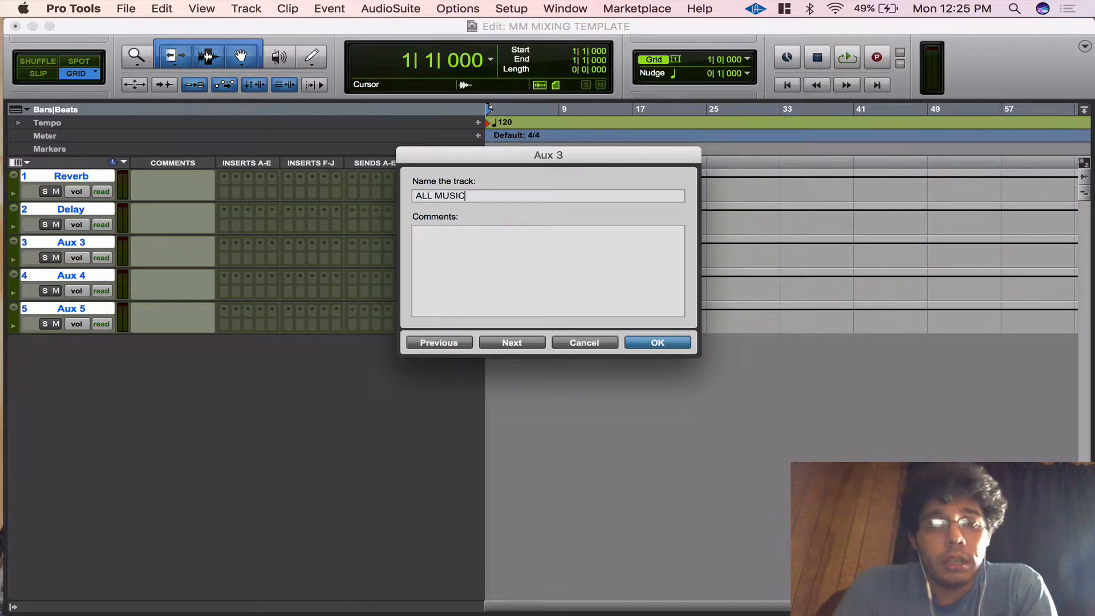
{"action": "key", "text": "super+Right"}
{"action": "type", "text": "A"}
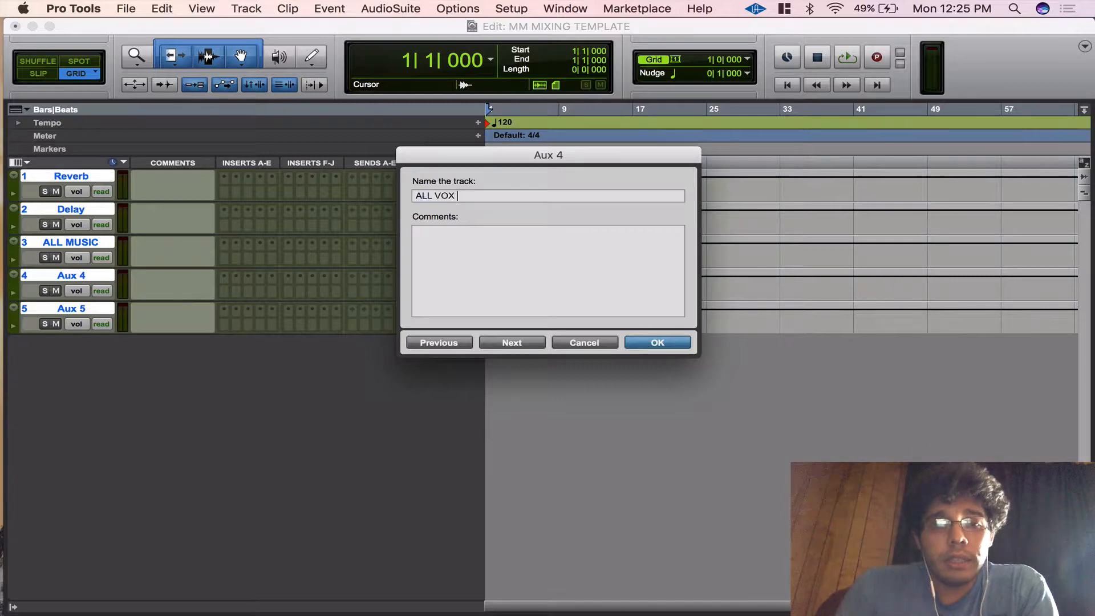
{"action": "type", "text": "LL VOX"}
{"action": "key", "text": "super+Right"}
{"action": "type", "text": "ALL F"}
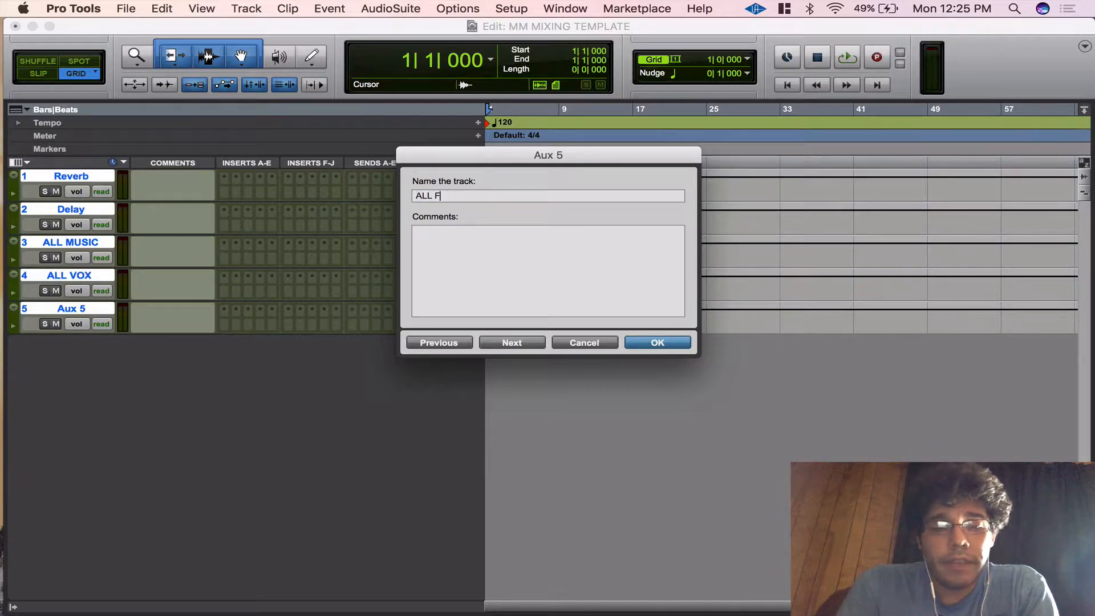
{"action": "type", "text": "X"}
{"action": "key", "text": "Return"}
Create one new stereo Master Fader track below the aux tracks
{"action": "key", "text": "super+shift+n"}
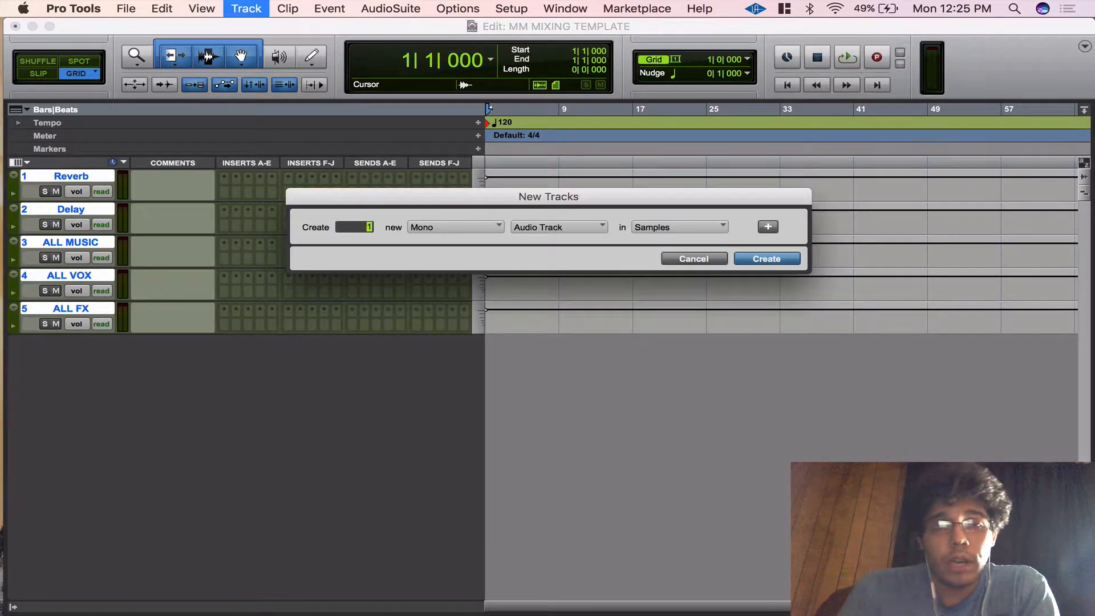
{"action": "key", "text": "super+Down"}
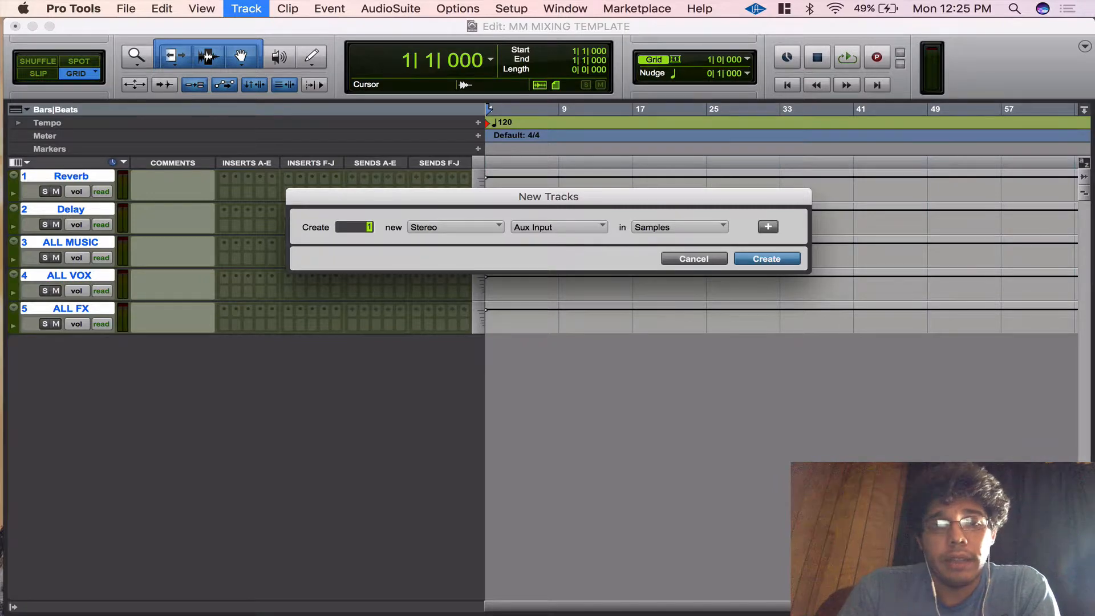
{"action": "key", "text": "super+Down"}
{"action": "key", "text": "Return"}
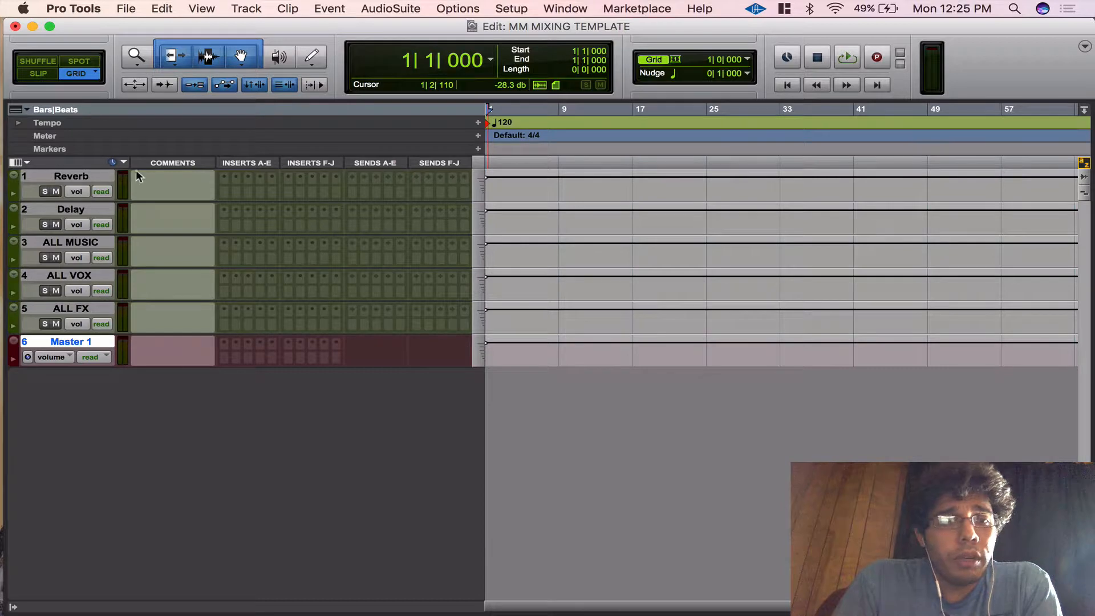
Show the I/O column in the Edit window and hide the Comments column
{"action": "left_click", "coordinate": [12, 164]}
{"action": "left_click", "coordinate": [34, 269]}
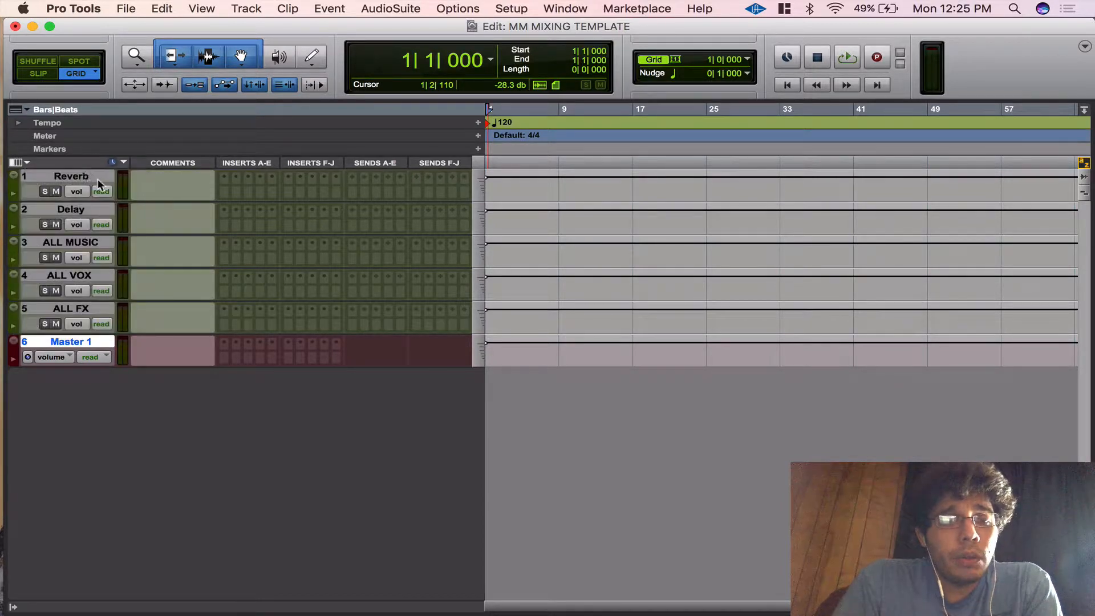
{"action": "left_click", "coordinate": [171, 165], "text": "alt"}
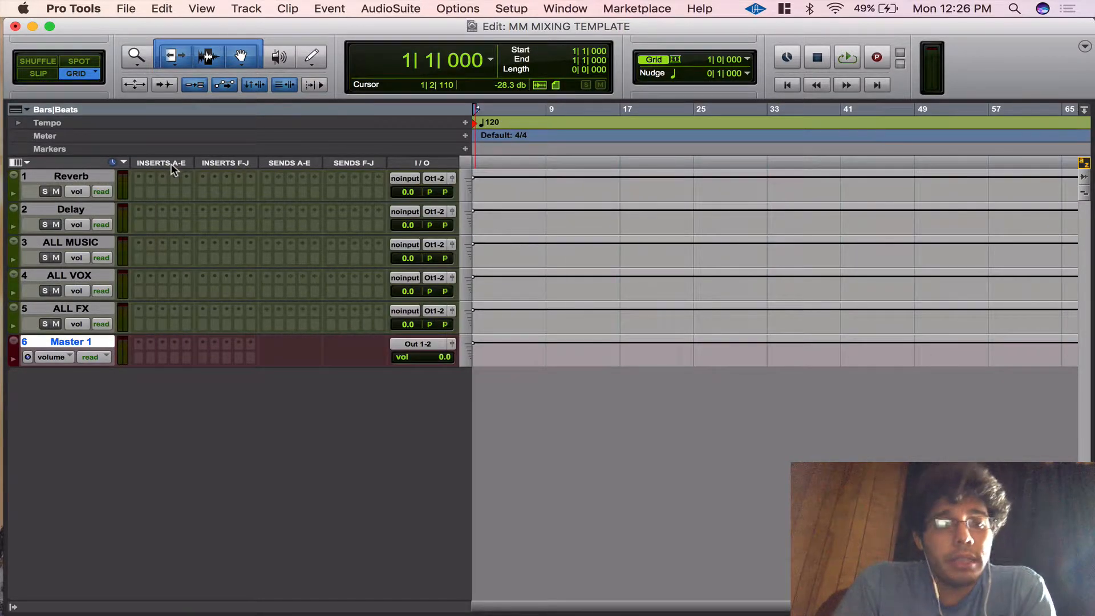
Colour the Reverb and Delay tracks dark blue and close the color palette
{"action": "left_click", "coordinate": [66, 176]}
{"action": "left_click", "coordinate": [70, 209], "text": "shift"}
{"action": "double_click", "coordinate": [12, 223]}
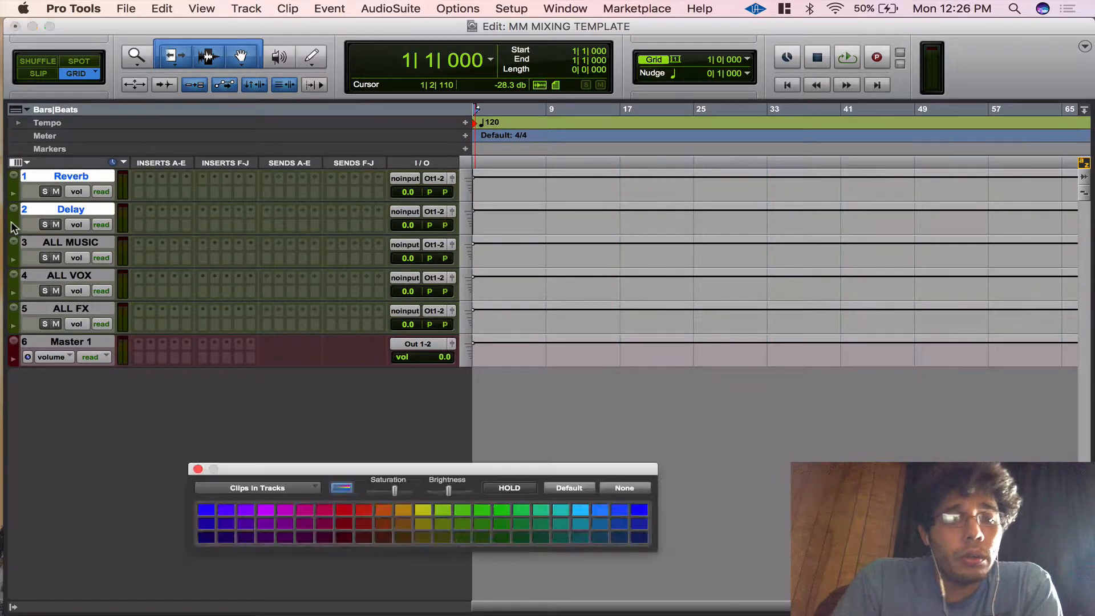
{"action": "left_click", "coordinate": [205, 537]}
{"action": "left_click", "coordinate": [198, 469]}
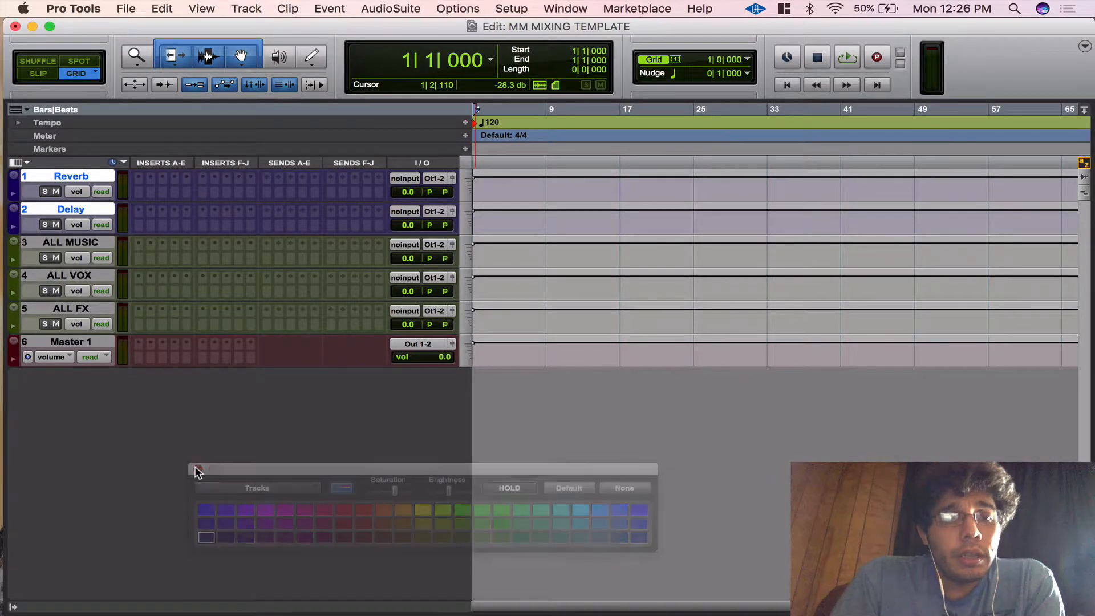
Insert the stereo Abbey Road Plates plug-in on the Reverb track, load the MMVox Verb preset and close the plug-in
{"action": "left_click", "coordinate": [139, 178]}
{"action": "mouse_move", "coordinate": [213, 208]}
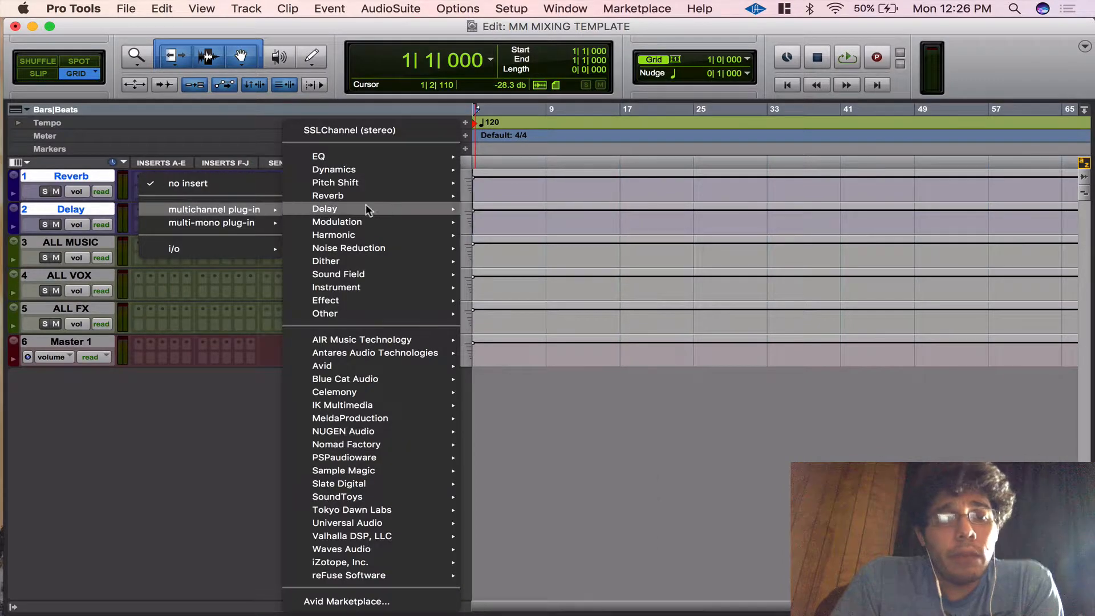
{"action": "mouse_move", "coordinate": [371, 194]}
{"action": "left_click", "coordinate": [495, 184]}
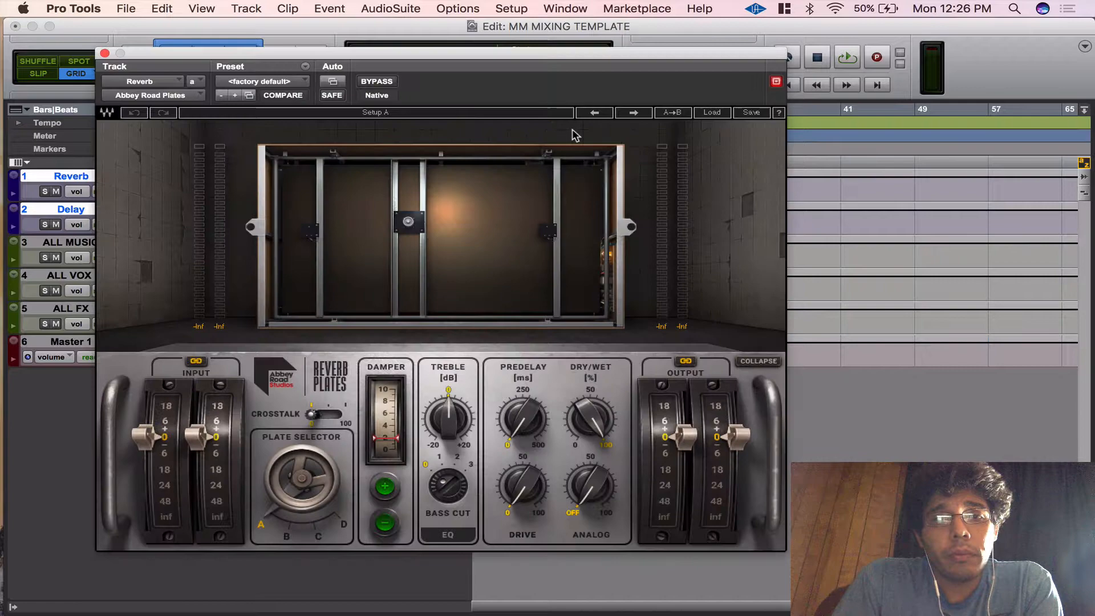
{"action": "left_click", "coordinate": [301, 83]}
{"action": "left_click", "coordinate": [119, 75]}
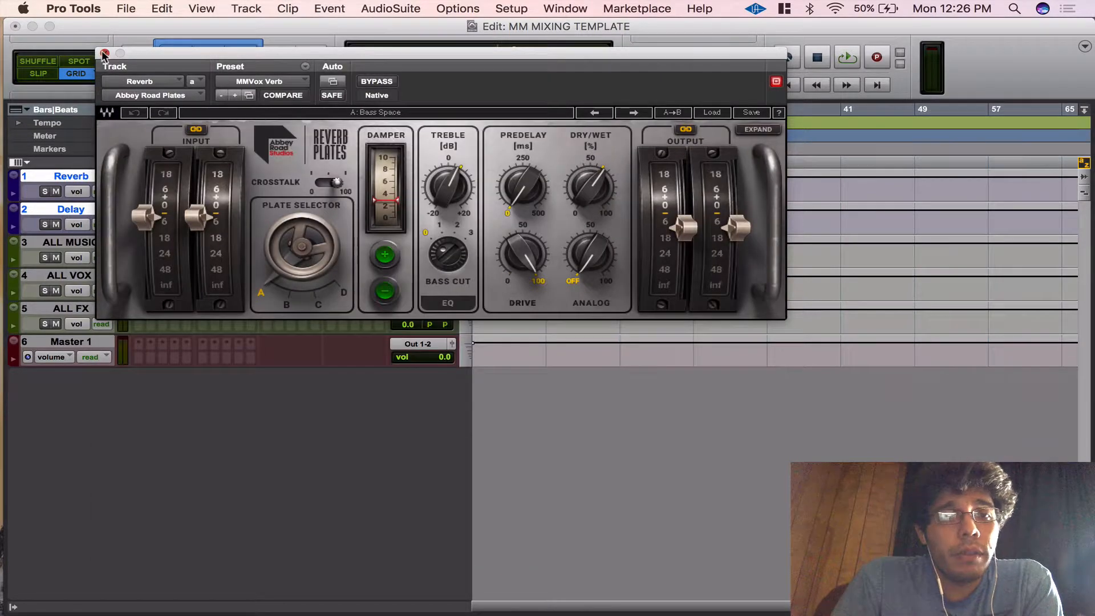
{"action": "left_click", "coordinate": [105, 53]}
Insert Mod Delay III (stereo) on the Delay track, load the DEEEEELE preset and close the plug-in
{"action": "left_click", "coordinate": [138, 210]}
{"action": "mouse_move", "coordinate": [189, 244]}
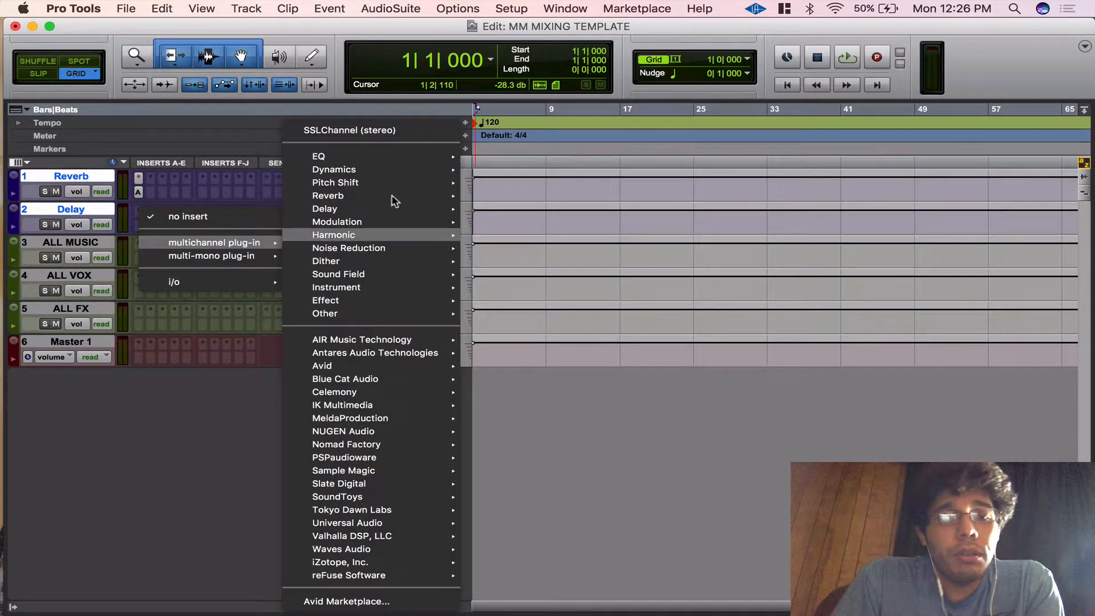
{"action": "mouse_move", "coordinate": [390, 208]}
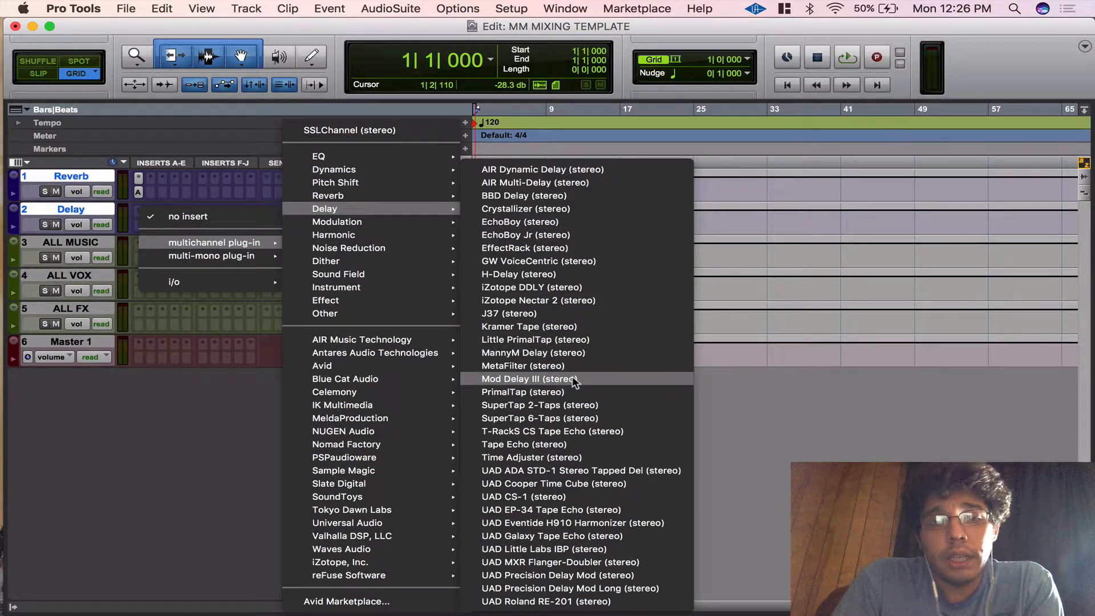
{"action": "left_click", "coordinate": [516, 379]}
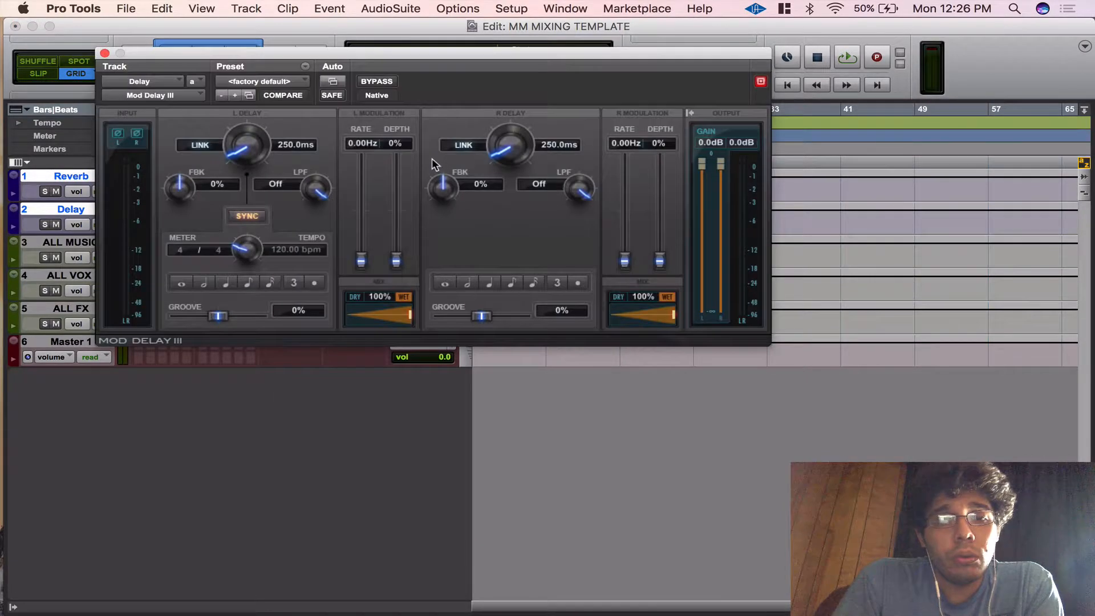
{"action": "left_click", "coordinate": [251, 81]}
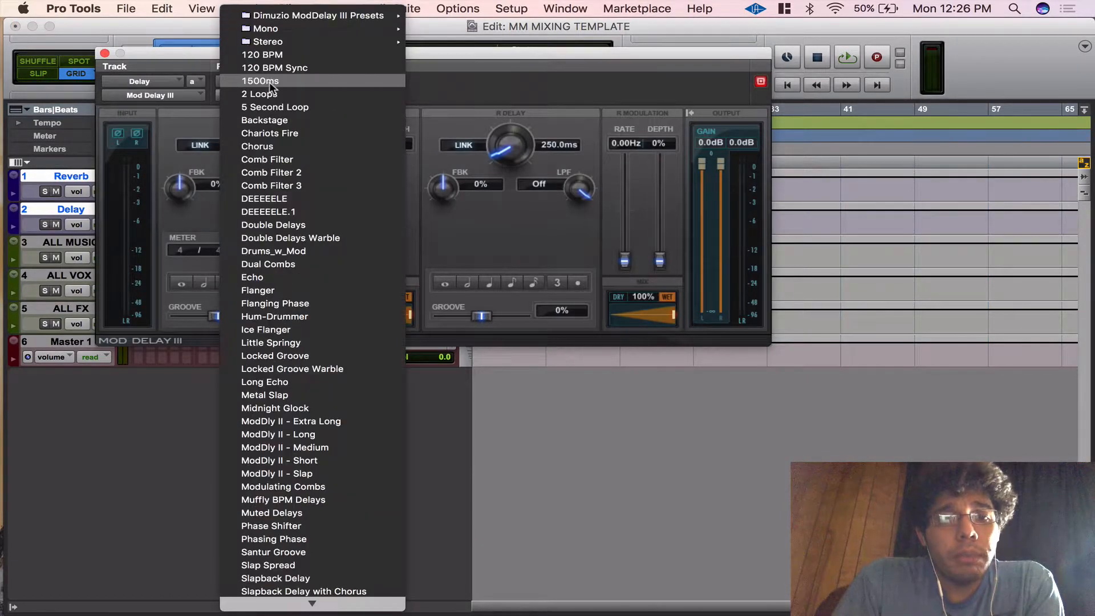
{"action": "left_click", "coordinate": [291, 198]}
{"action": "left_click", "coordinate": [104, 53]}
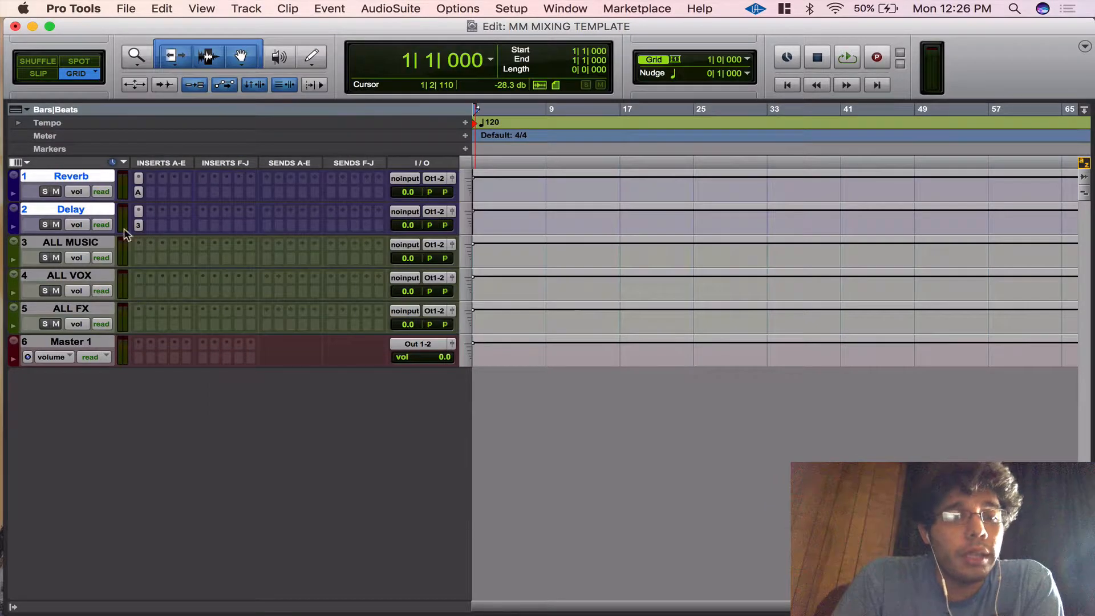
Solo-safe the ALL MUSIC, ALL VOX and ALL FX tracks
{"action": "left_click", "coordinate": [44, 291], "text": "super"}
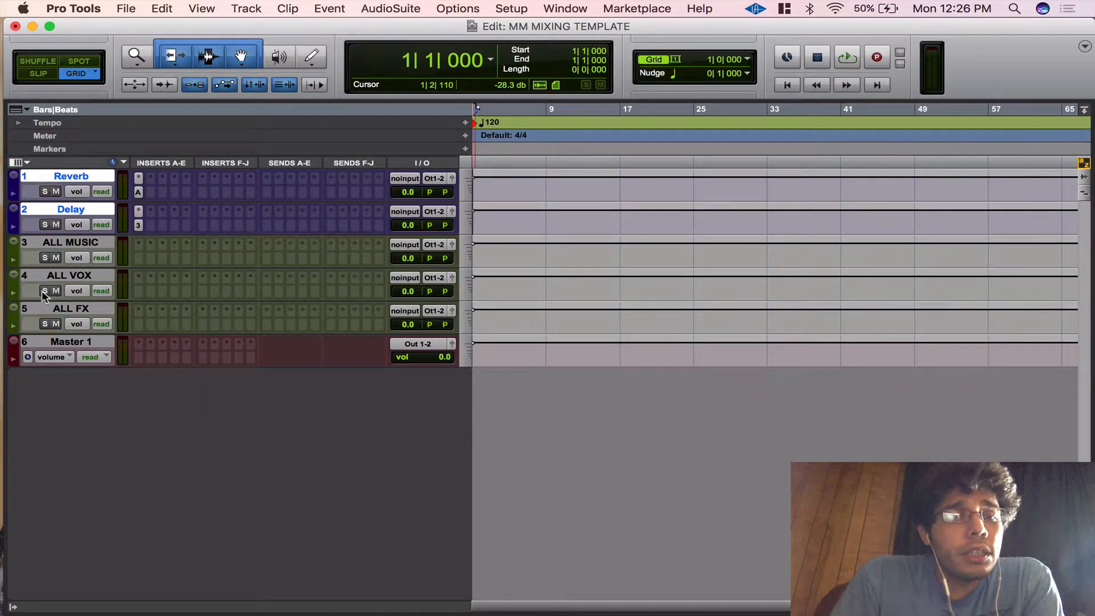
{"action": "left_click", "coordinate": [48, 256], "text": "super"}
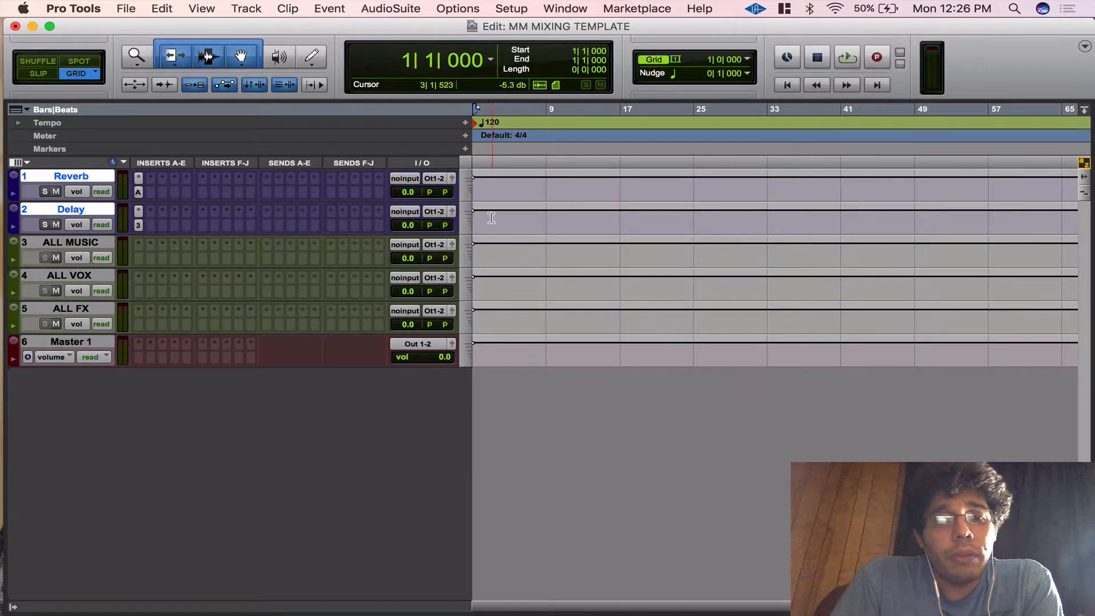
{"action": "left_click", "coordinate": [486, 180]}
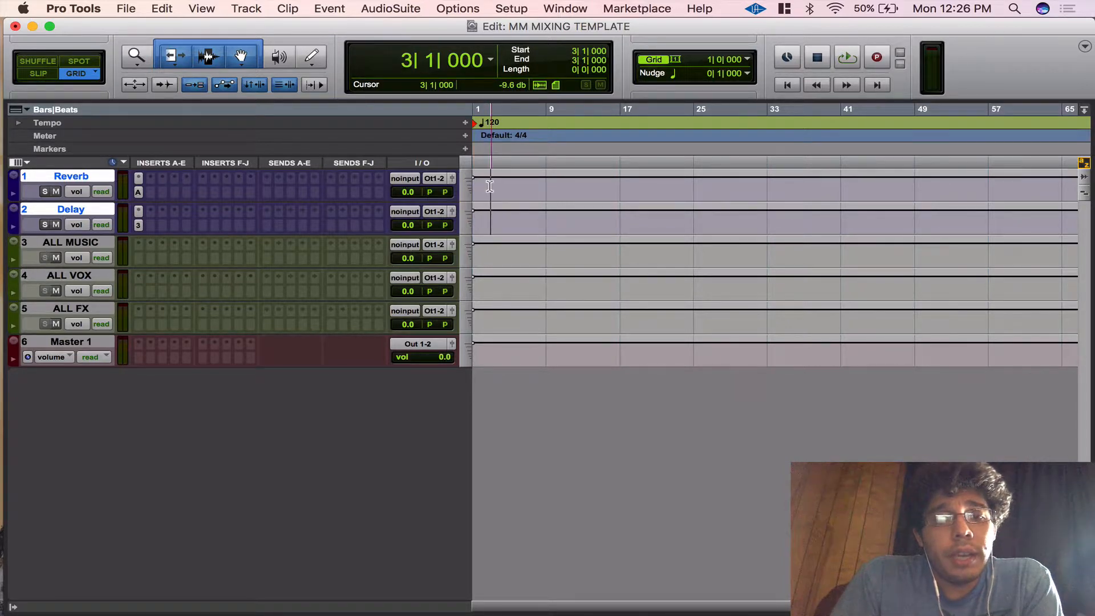
Route the outputs of both selected tracks, Reverb and Delay, to the ALL FX track
{"action": "left_click", "coordinate": [442, 178]}
{"action": "mouse_move", "coordinate": [499, 219]}
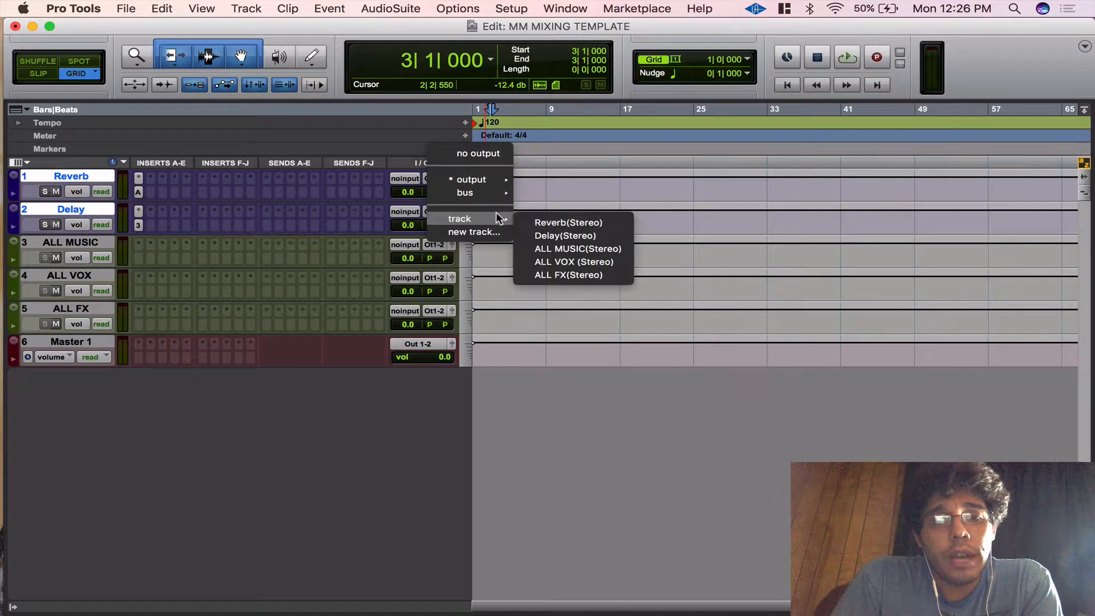
{"action": "left_click", "coordinate": [584, 272], "text": "alt+shift"}
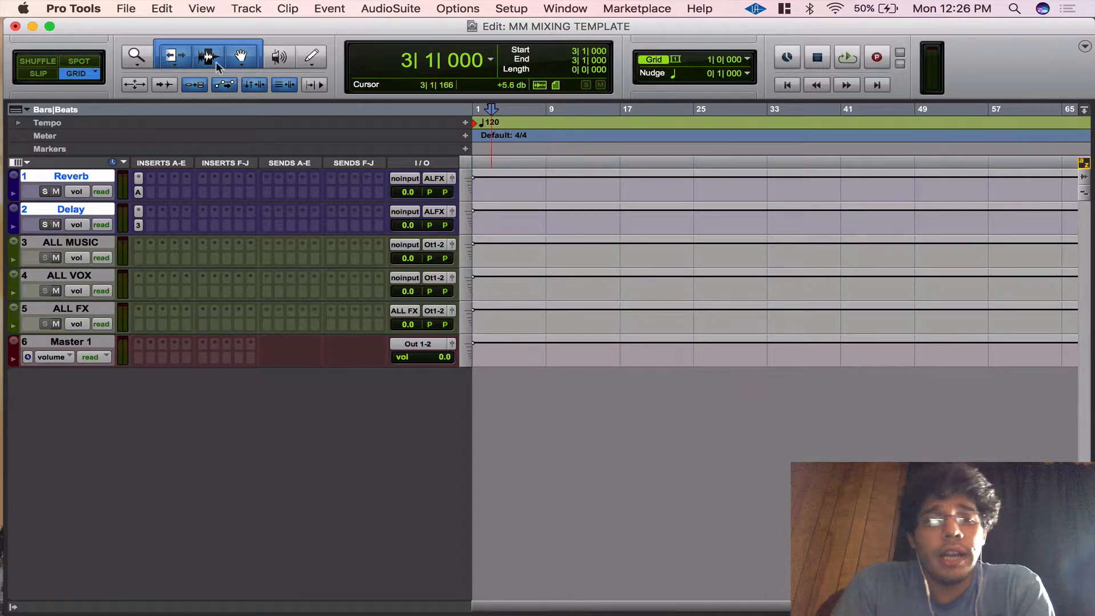
Review the Save Session Template options and leave without saving a template
{"action": "left_click", "coordinate": [125, 8]}
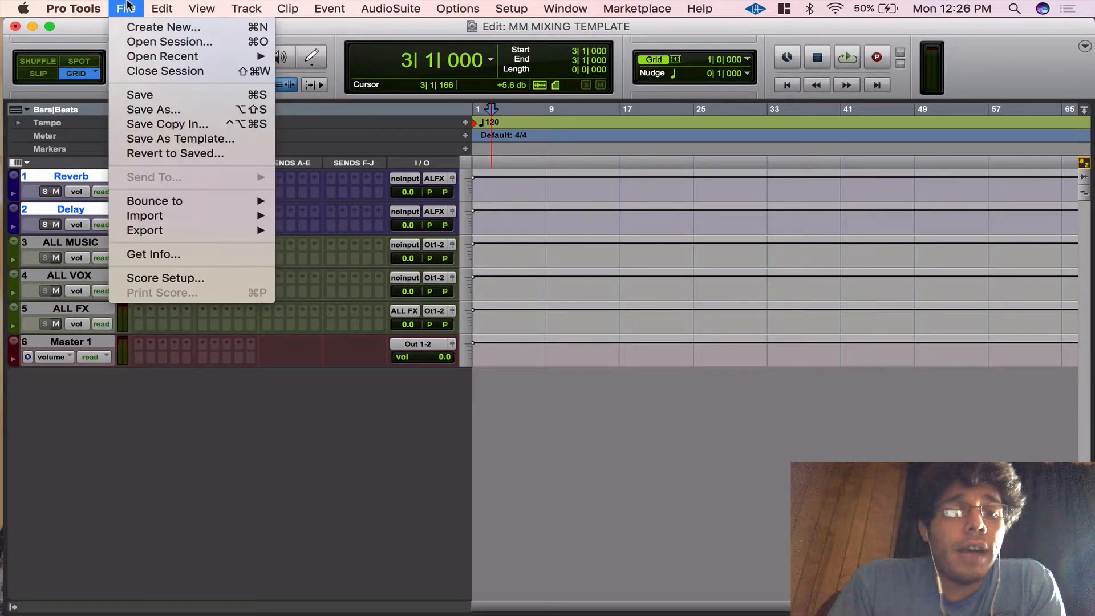
{"action": "left_click", "coordinate": [194, 139]}
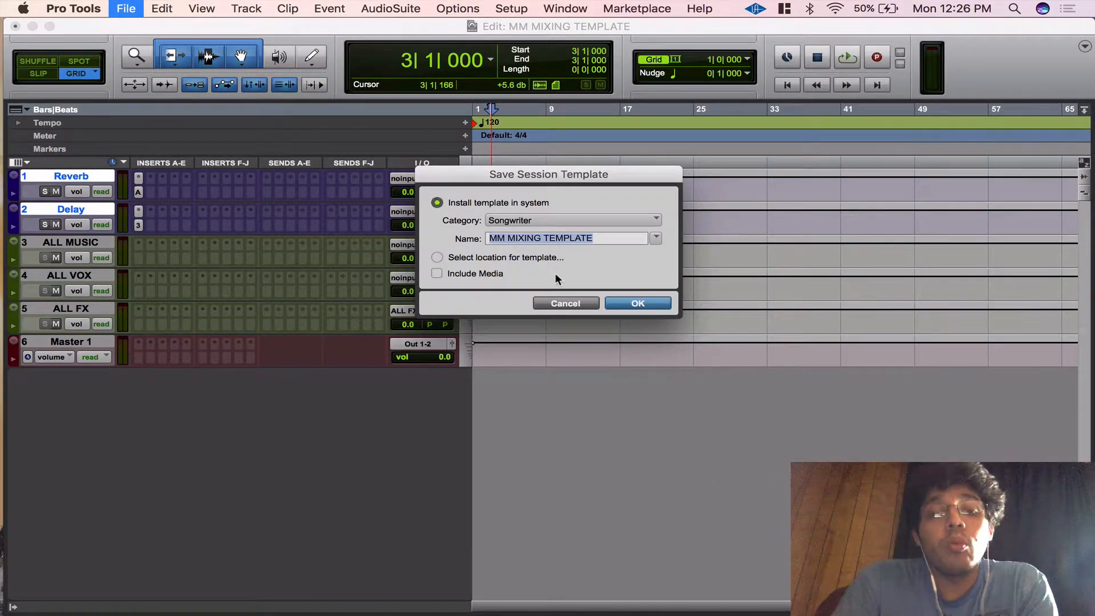
{"action": "left_click", "coordinate": [561, 301]}
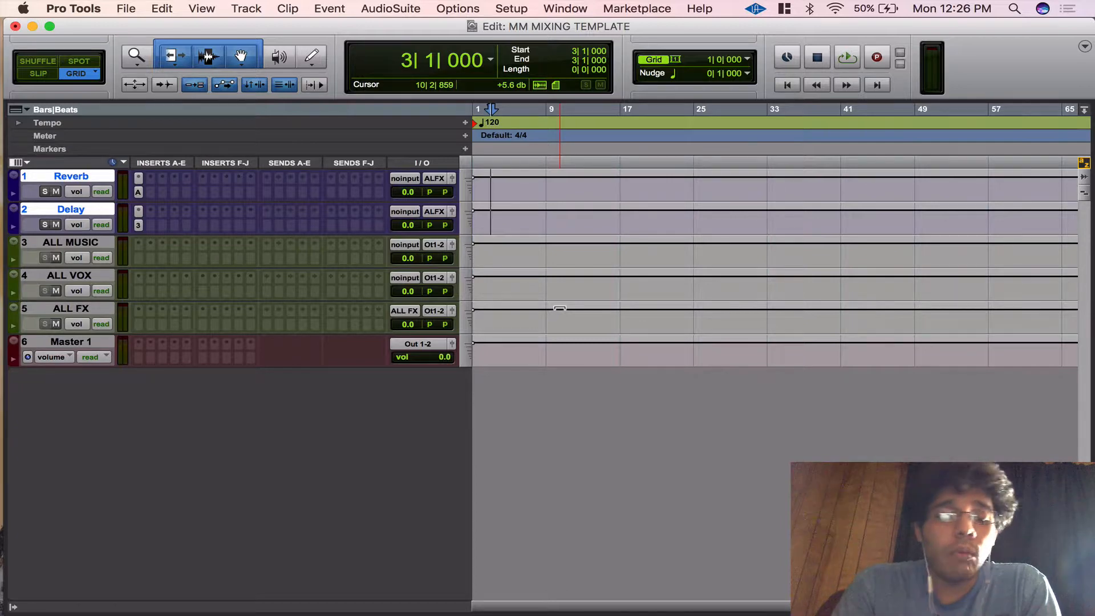
Import Lost Affair (MP3_91).mp3 onto a new track, converting it into the session's Audio Files folder
{"action": "key", "text": "super+shift+i"}
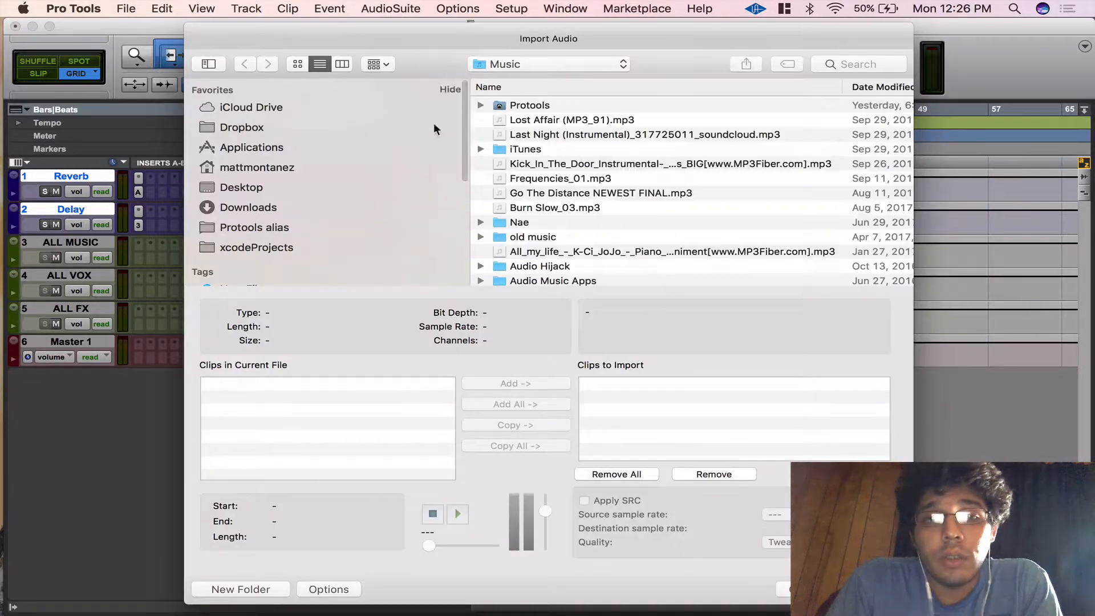
{"action": "double_click", "coordinate": [576, 121]}
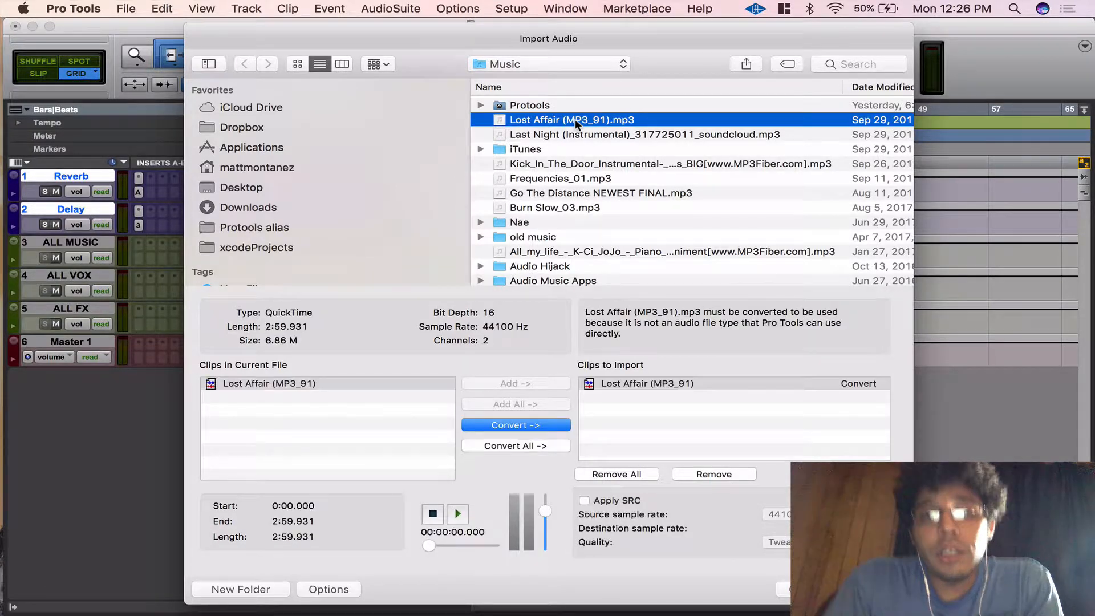
{"action": "key", "text": "Return"}
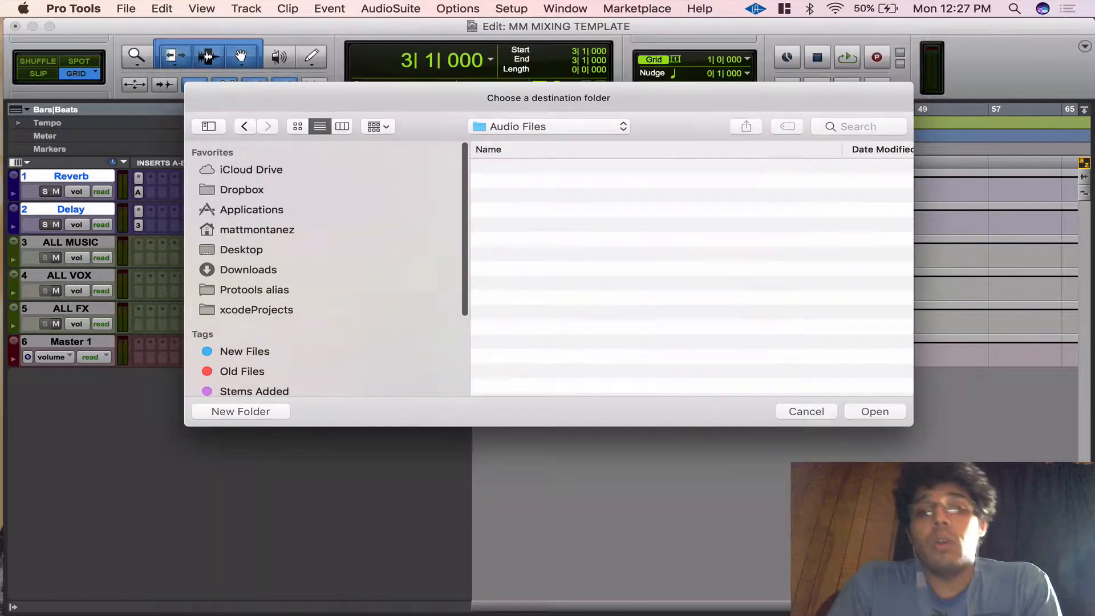
{"action": "key", "text": "Return"}
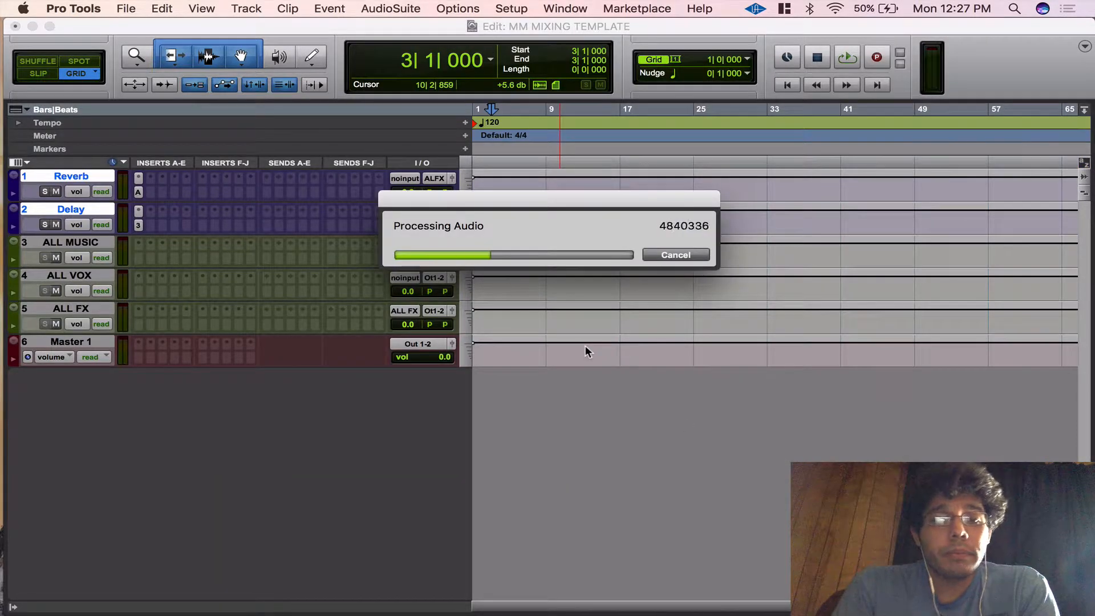
{"action": "key", "text": "Return"}
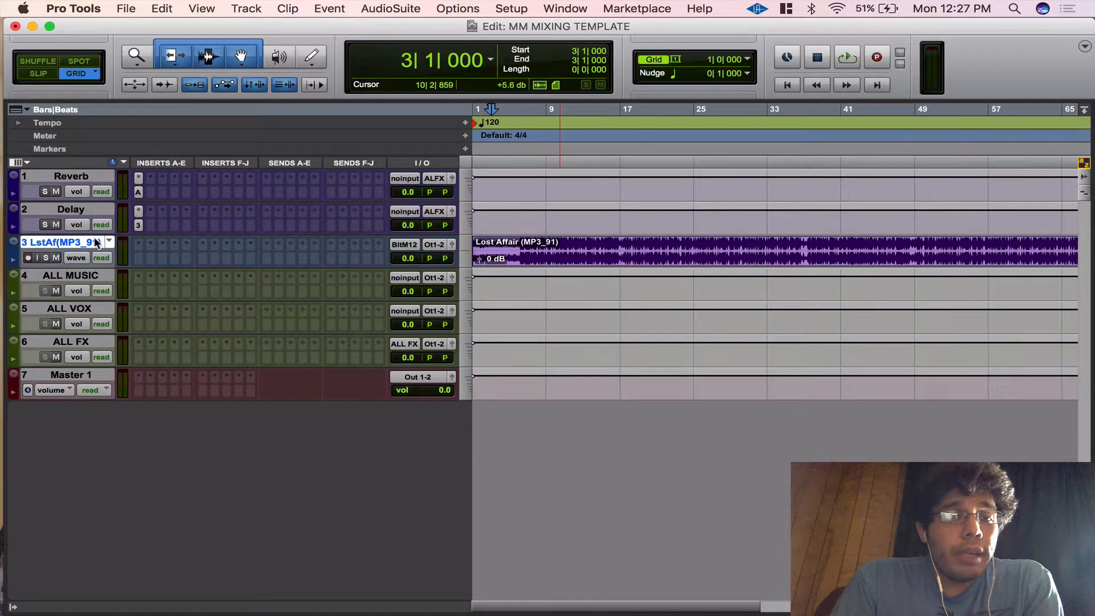
Move the imported Lost Affair track below Master 1 and rename it as REFERENCE TR
{"action": "left_click_drag", "start_coordinate": [95, 243], "coordinate": [62, 396]}
{"action": "double_click", "coordinate": [59, 373]}
{"action": "type", "text": "REF"}
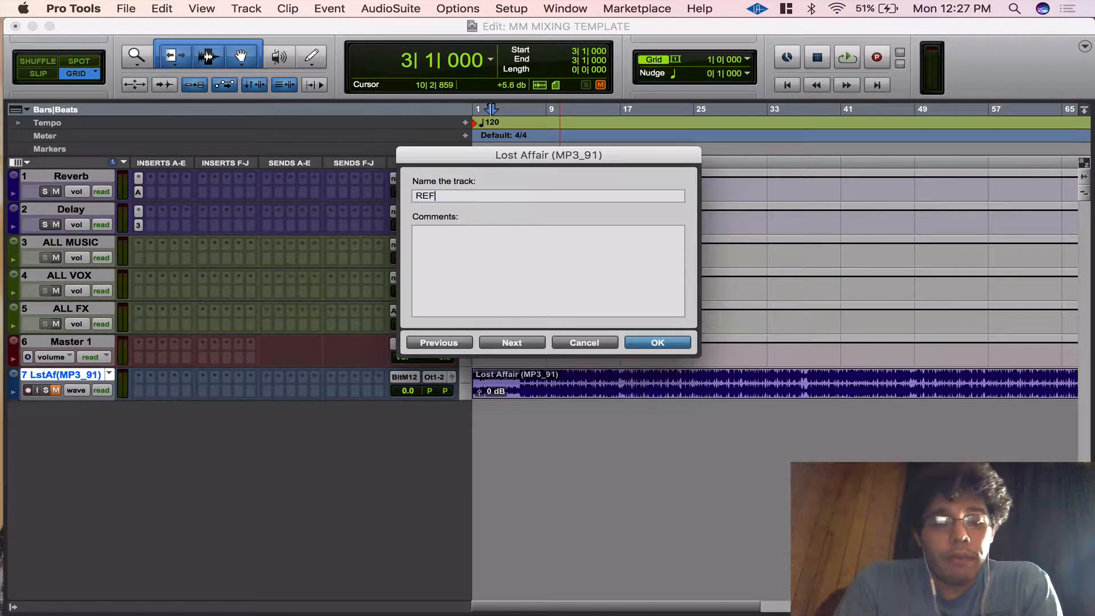
{"action": "type", "text": "EREN"}
{"action": "key", "text": "BackSpace"}
{"action": "type", "text": "ENCE"}
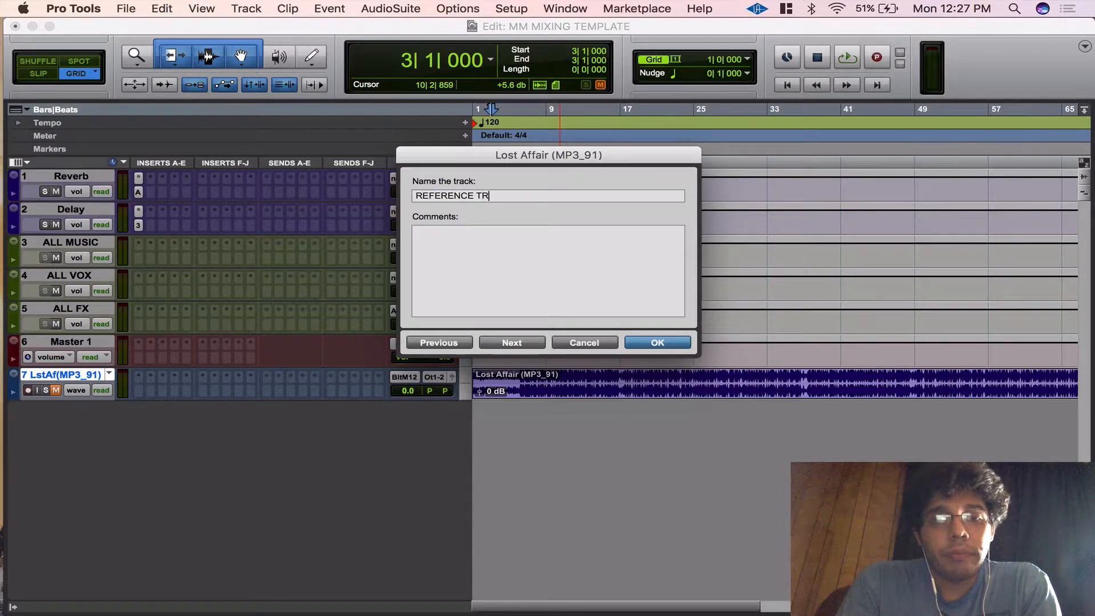
{"action": "key", "text": "Return"}
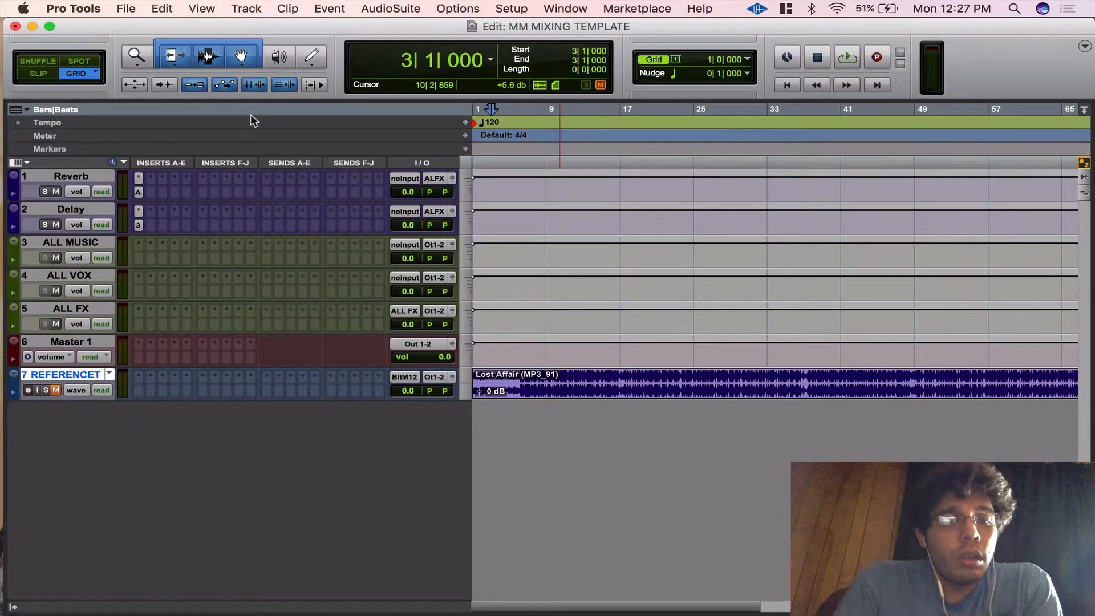
Save the session as a template named MM MIXING TEMPLATE with media included, in a new category called NEW TAMPLEATES
{"action": "left_click", "coordinate": [128, 8]}
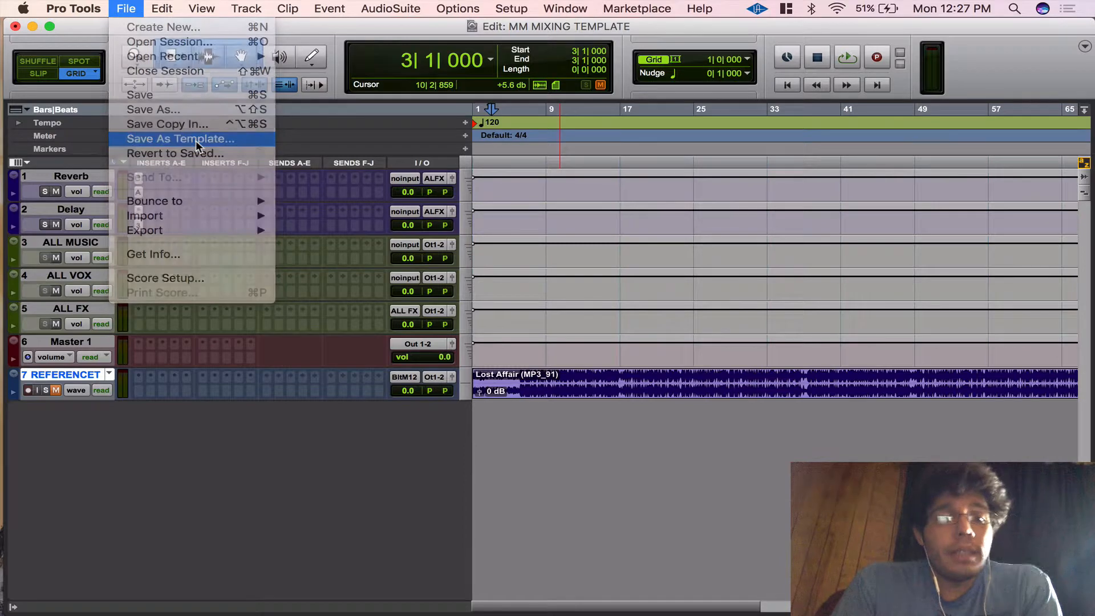
{"action": "left_click", "coordinate": [196, 140]}
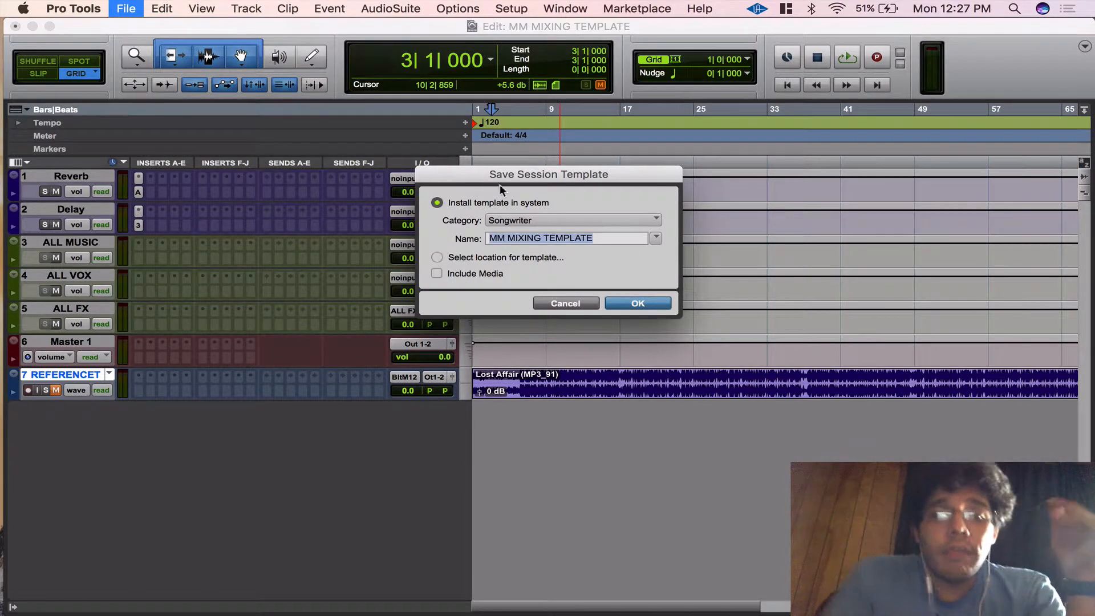
{"action": "left_click", "coordinate": [461, 274]}
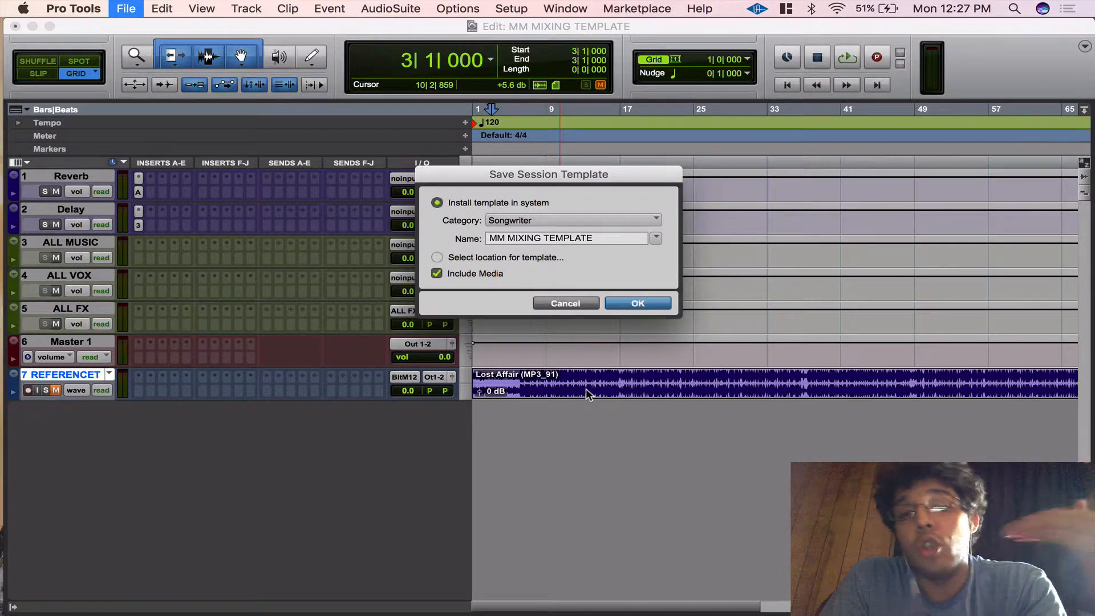
{"action": "left_click", "coordinate": [569, 220]}
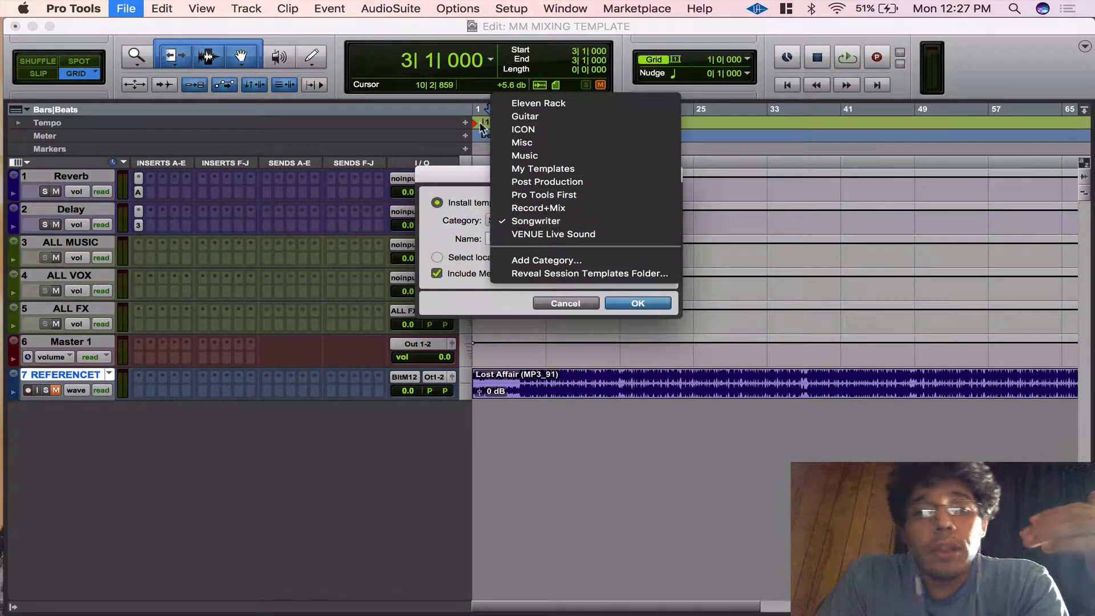
{"action": "left_click", "coordinate": [585, 254]}
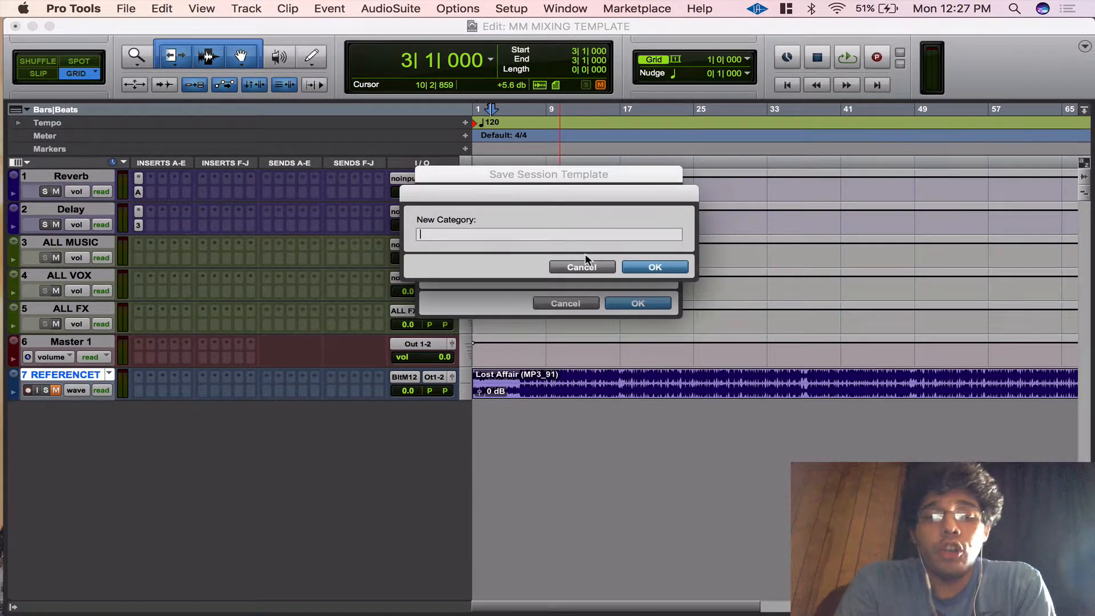
{"action": "type", "text": "NEW TAMPLEATES"}
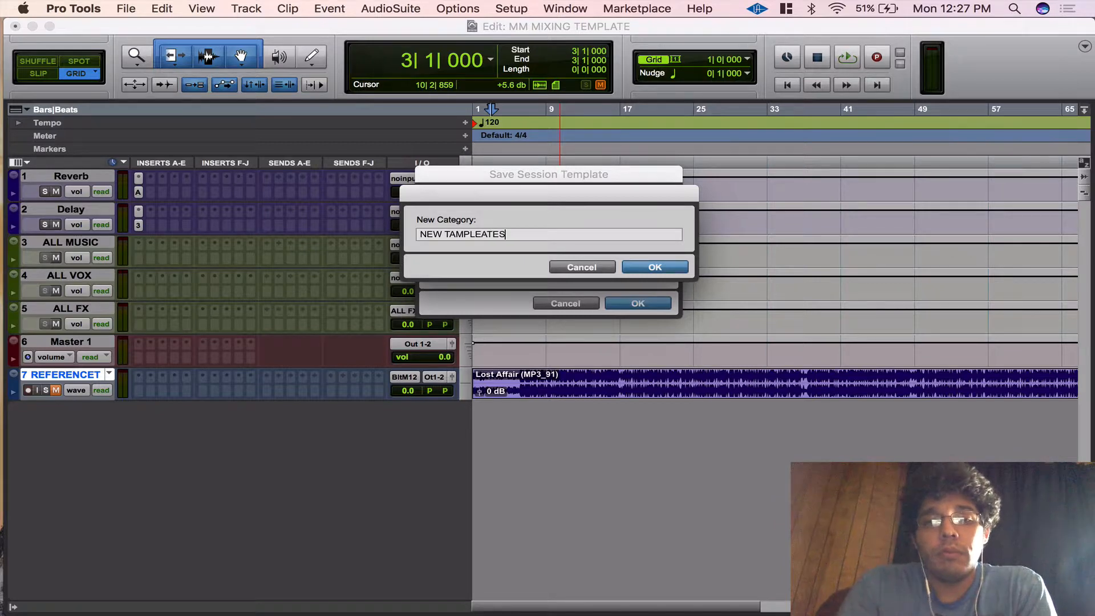
{"action": "key", "text": "Return"}
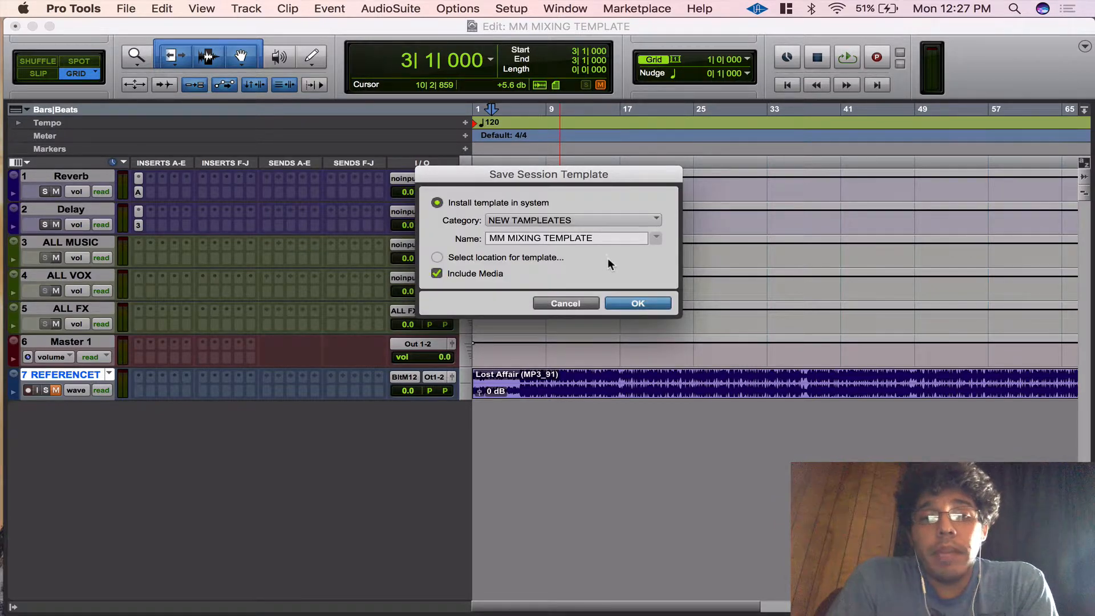
{"action": "left_click", "coordinate": [638, 303]}
Reveal the session templates folder and examine the contents of NEW TAMPLEATES > MM MIXING TEMPLATE, including its Audio Files, and close the window
{"action": "left_click", "coordinate": [126, 8]}
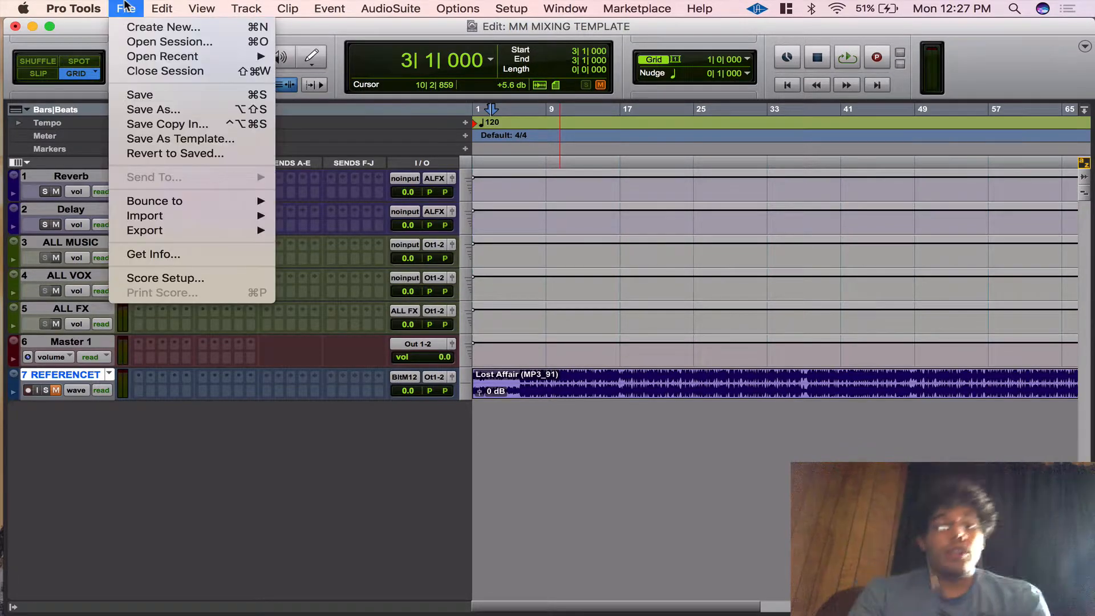
{"action": "left_click", "coordinate": [149, 140]}
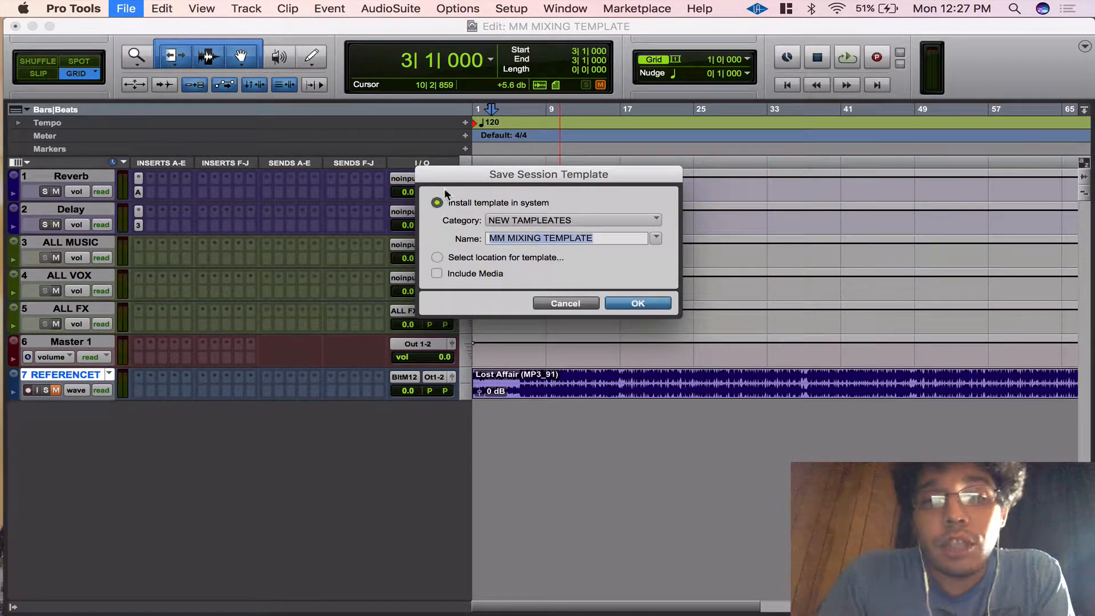
{"action": "left_click", "coordinate": [643, 220]}
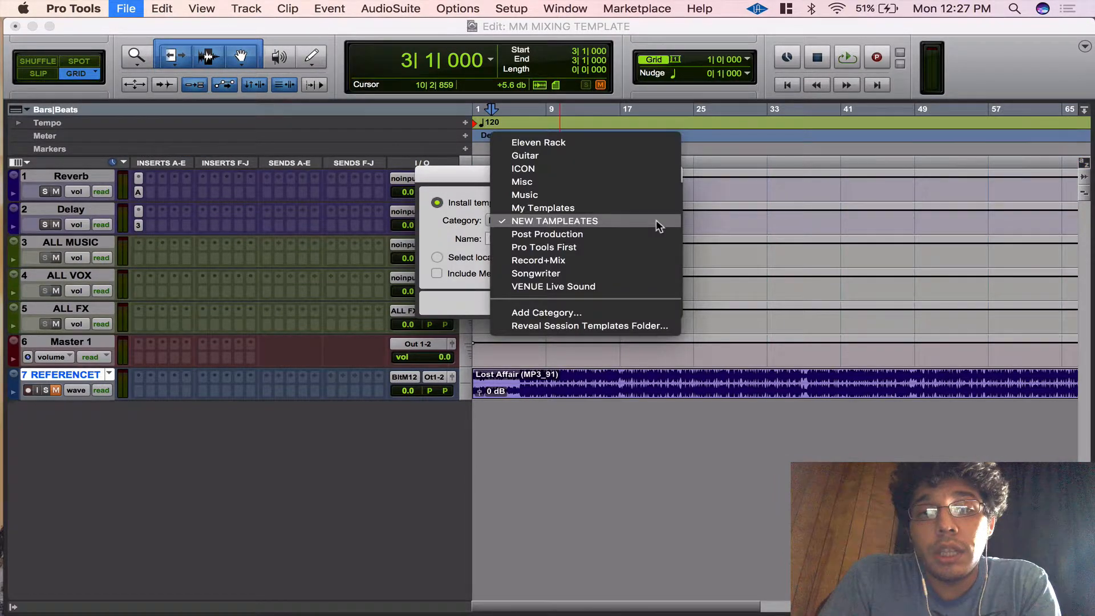
{"action": "left_click", "coordinate": [620, 326]}
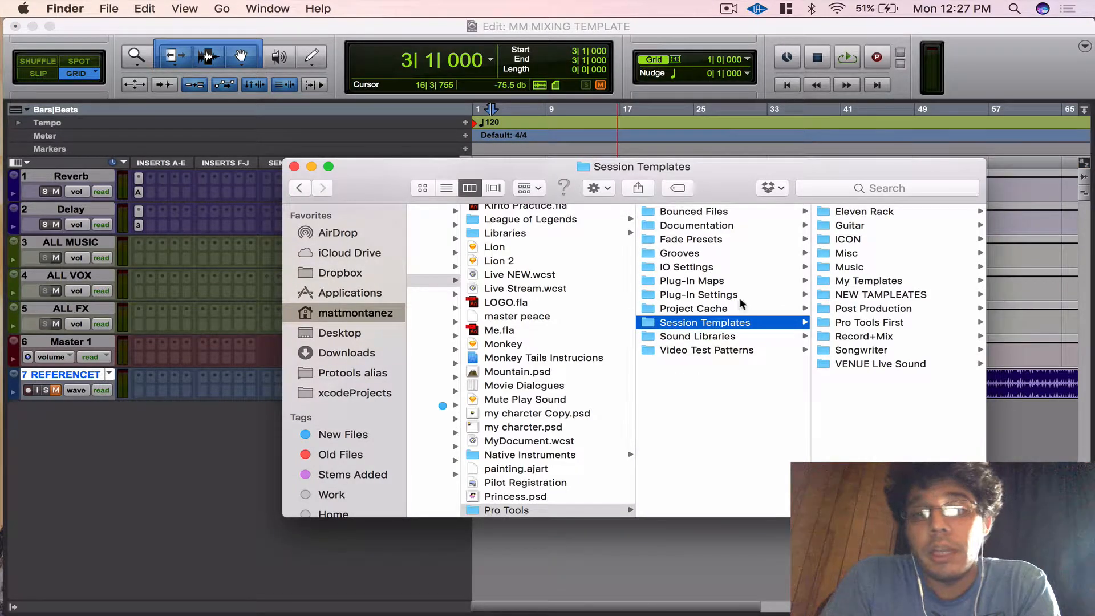
{"action": "left_click", "coordinate": [881, 296]}
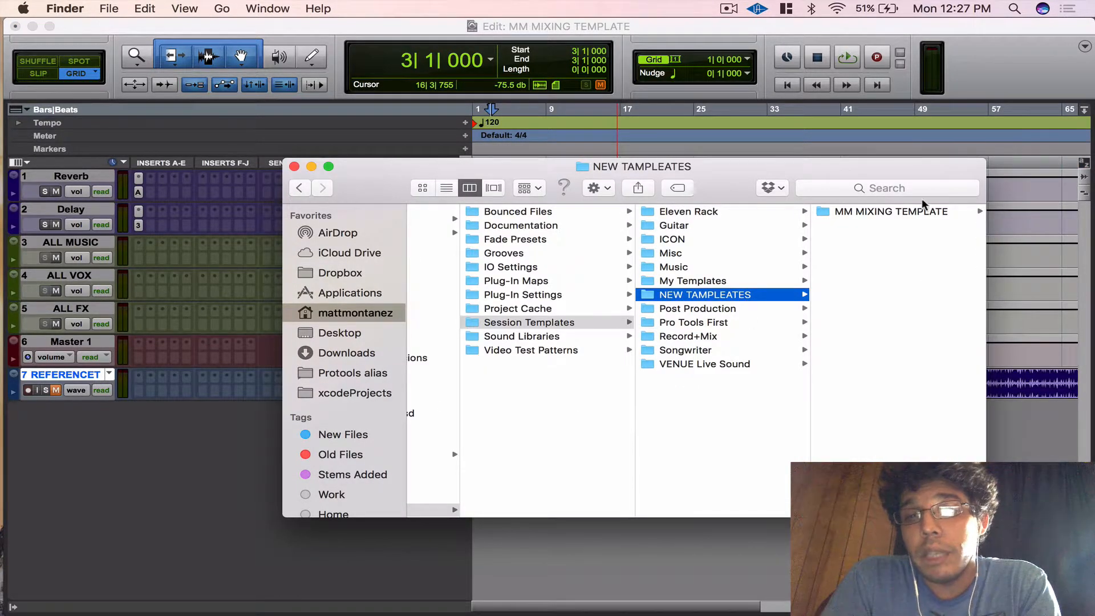
{"action": "left_click", "coordinate": [884, 210]}
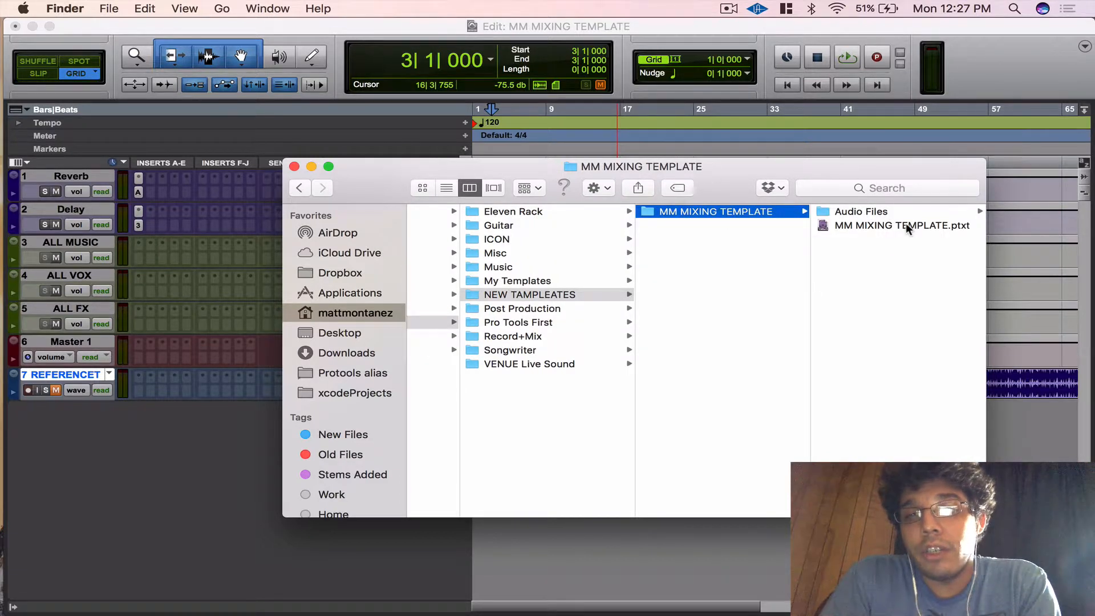
{"action": "left_click", "coordinate": [858, 212]}
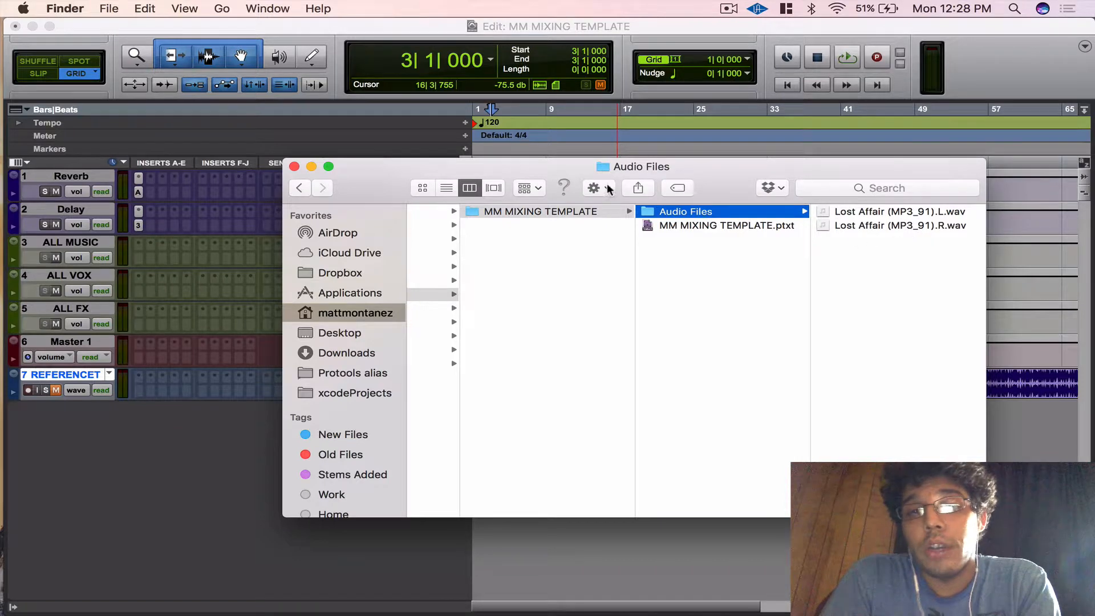
{"action": "left_click", "coordinate": [293, 167]}
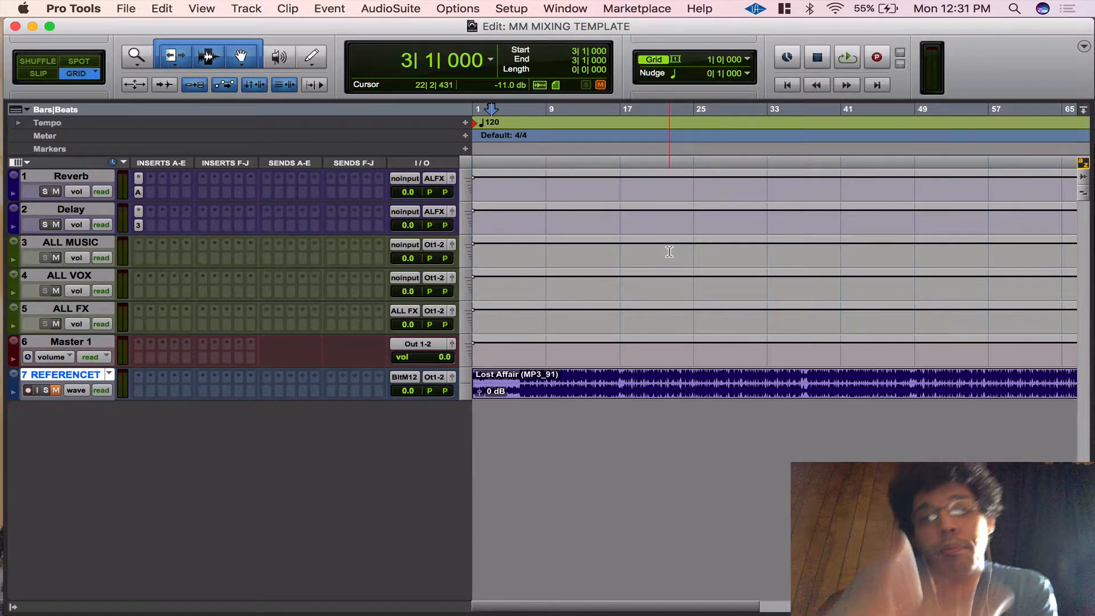
Save a copy of the session as MM MIXING TEMPLATE on the Desktop and close the session
{"action": "left_click", "coordinate": [137, 8]}
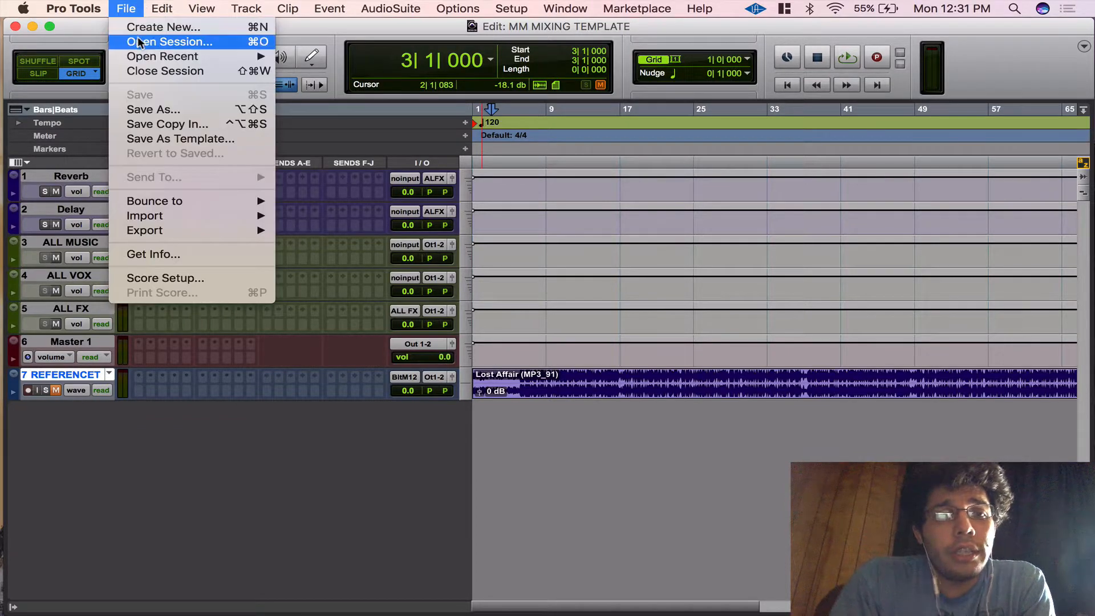
{"action": "left_click", "coordinate": [151, 110]}
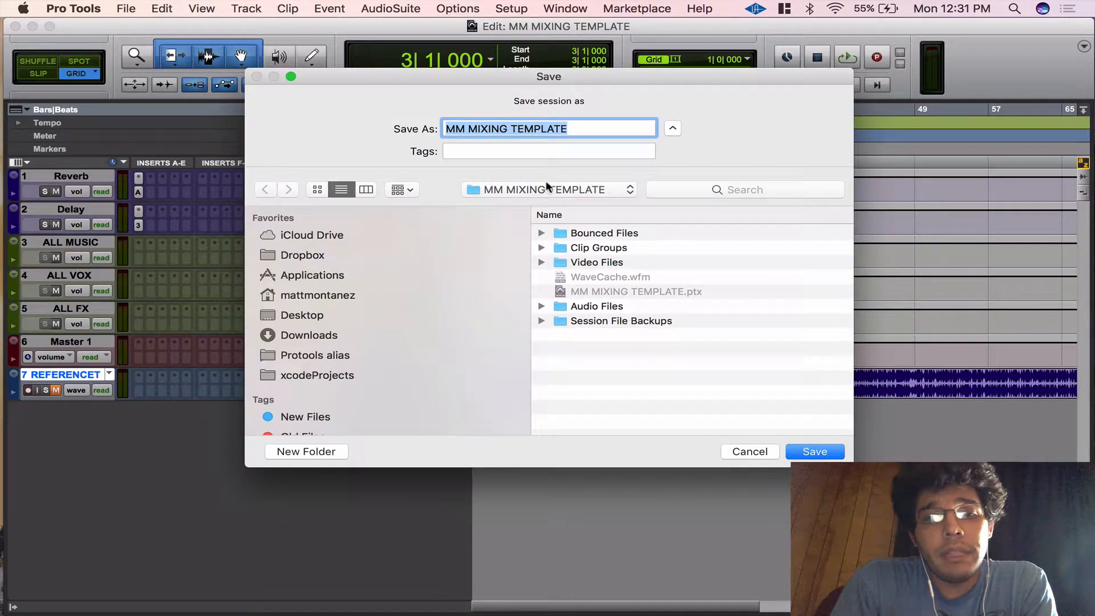
{"action": "left_click", "coordinate": [545, 190]}
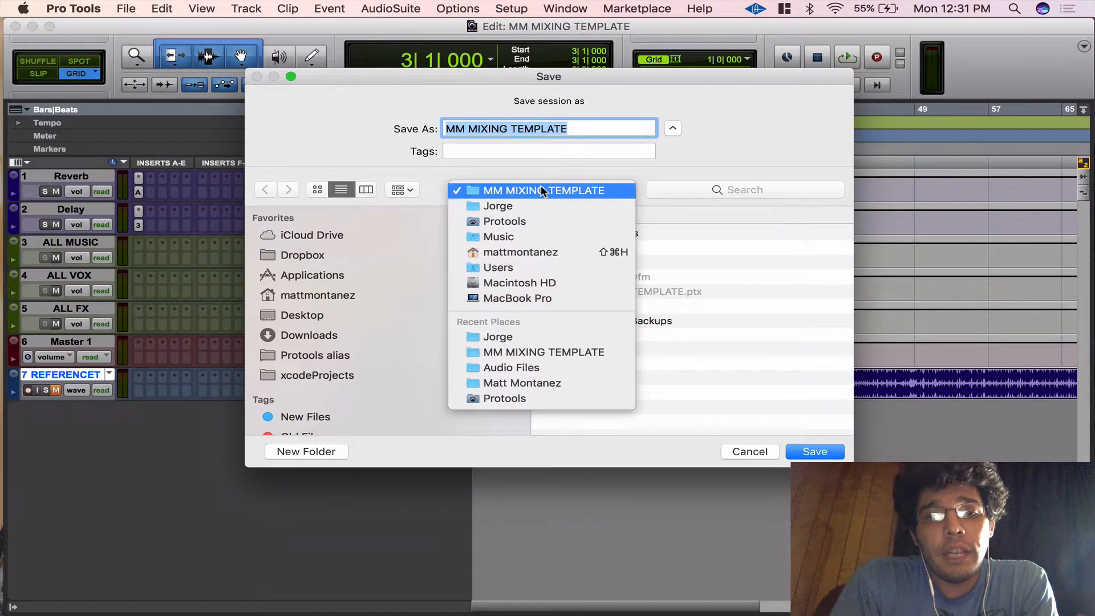
{"action": "left_click", "coordinate": [528, 222]}
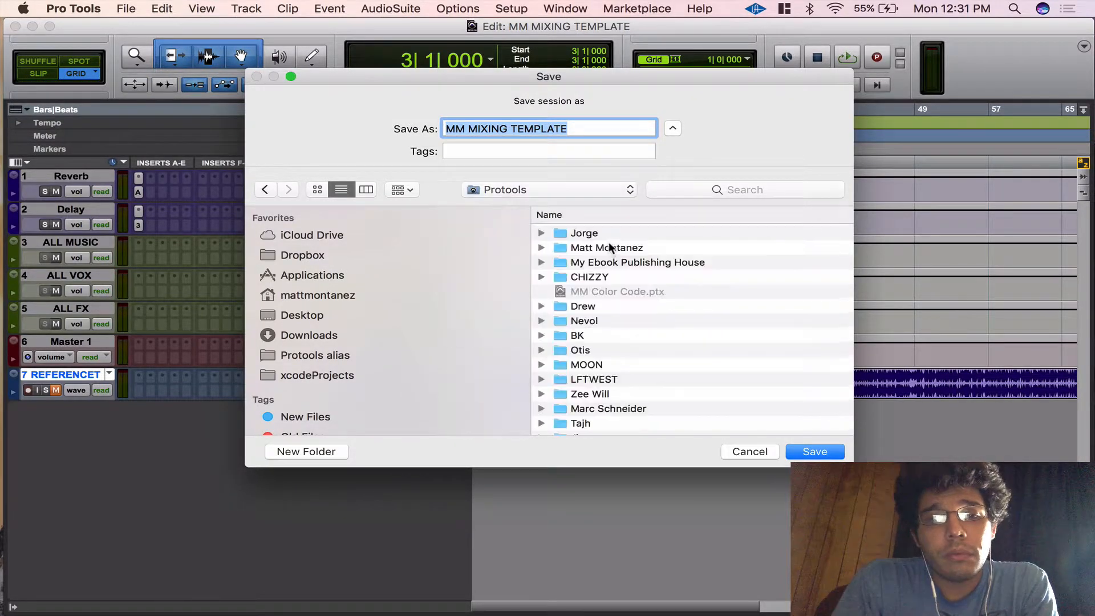
{"action": "left_click", "coordinate": [337, 316]}
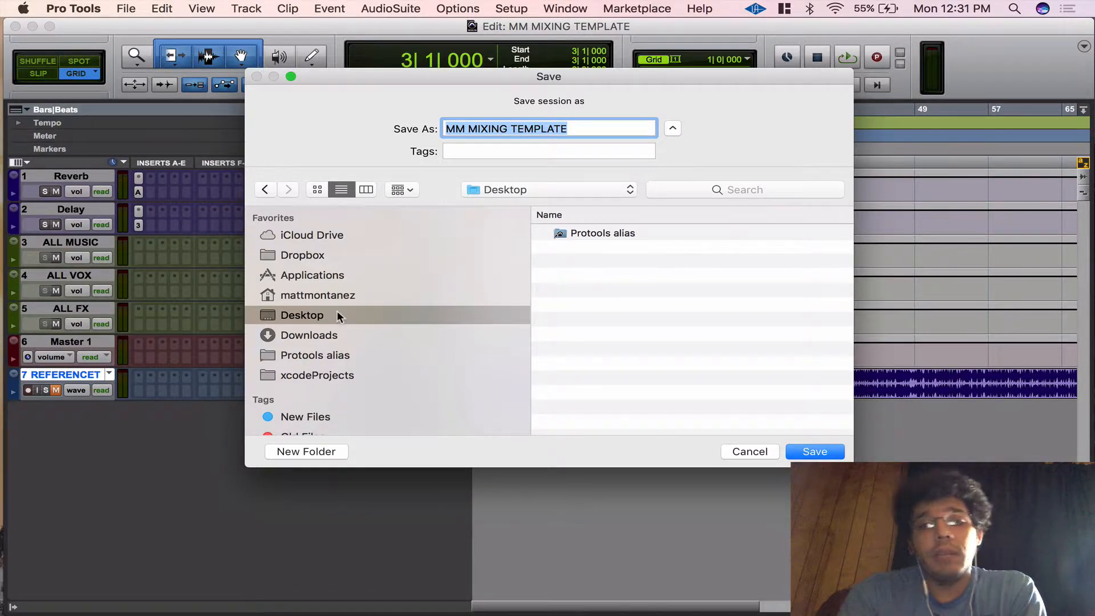
{"action": "key", "text": "Return"}
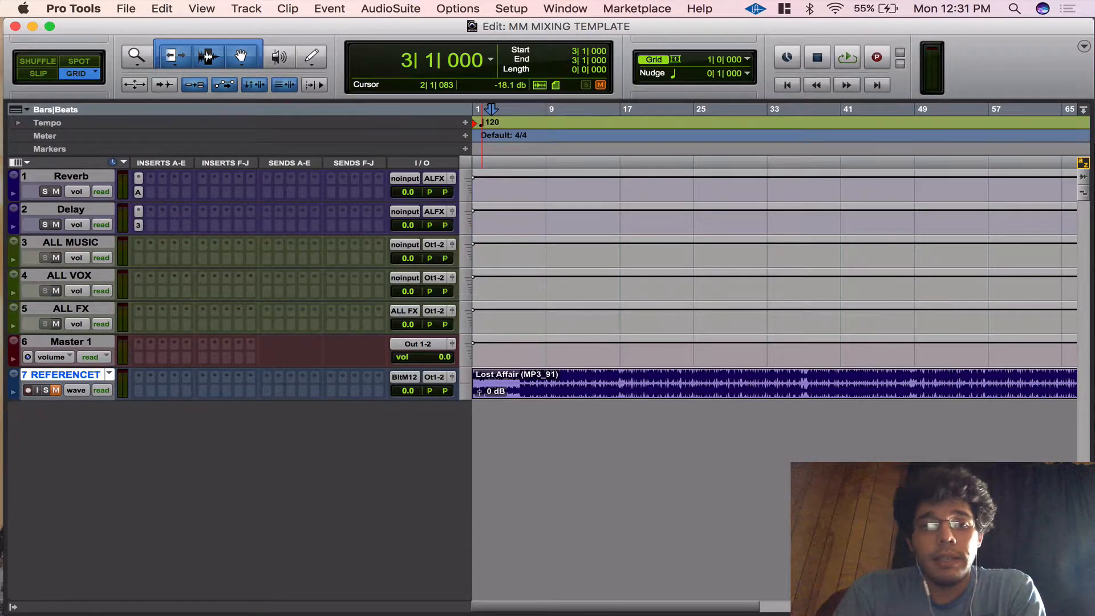
{"action": "left_click", "coordinate": [117, 8]}
{"action": "left_click", "coordinate": [145, 75]}
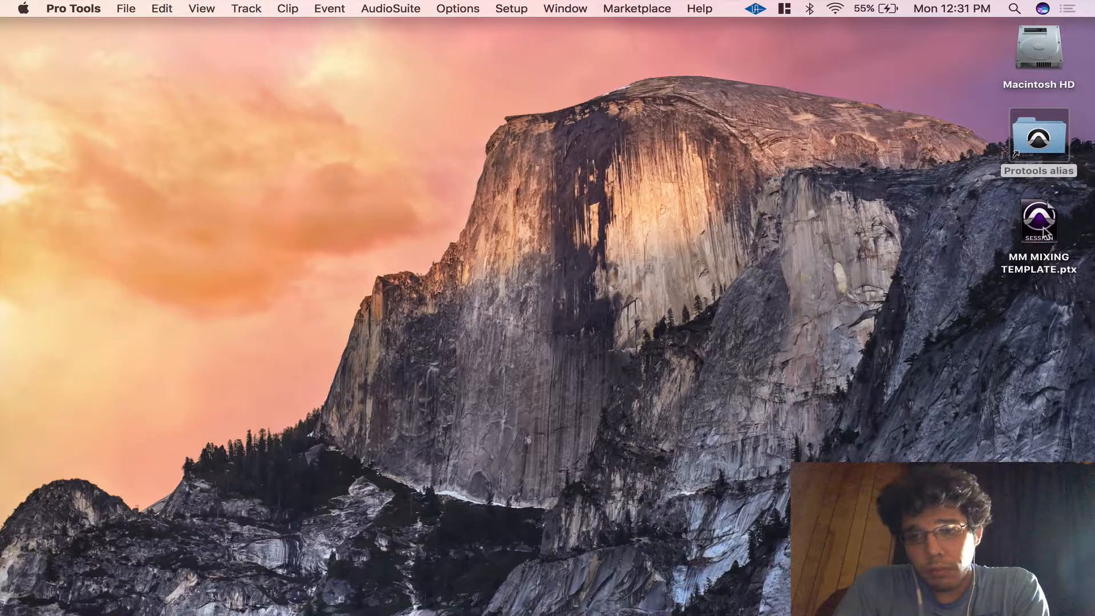
Open the Copy of KICK IN THE DOOR session from the artist's folder inside Protools alias on the Desktop
{"action": "left_click", "coordinate": [1052, 233]}
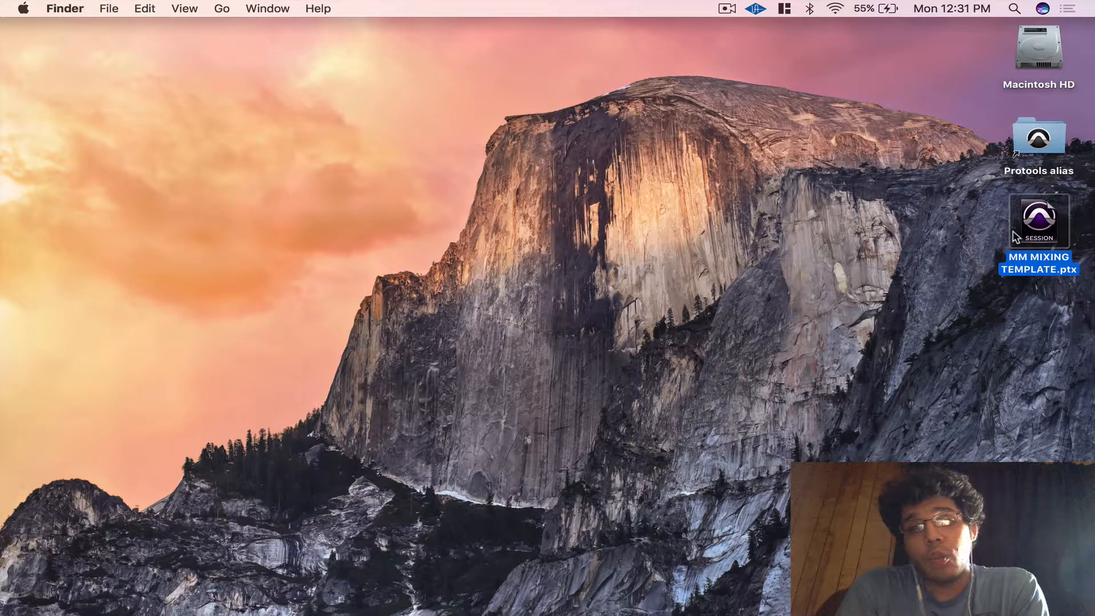
{"action": "left_click", "coordinate": [1046, 143]}
{"action": "double_click", "coordinate": [1046, 142]}
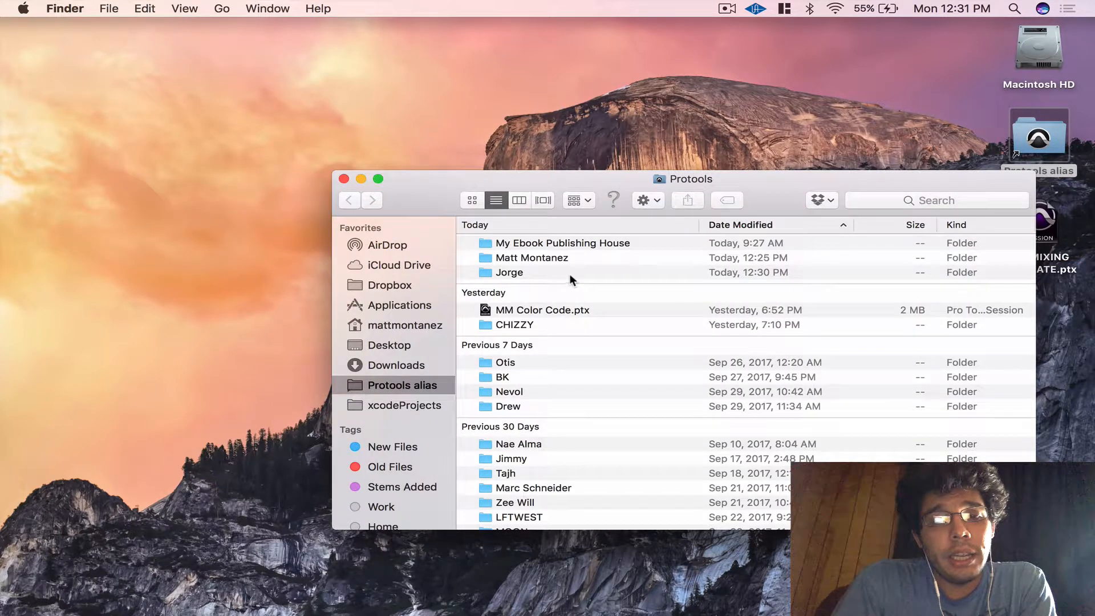
{"action": "double_click", "coordinate": [570, 274]}
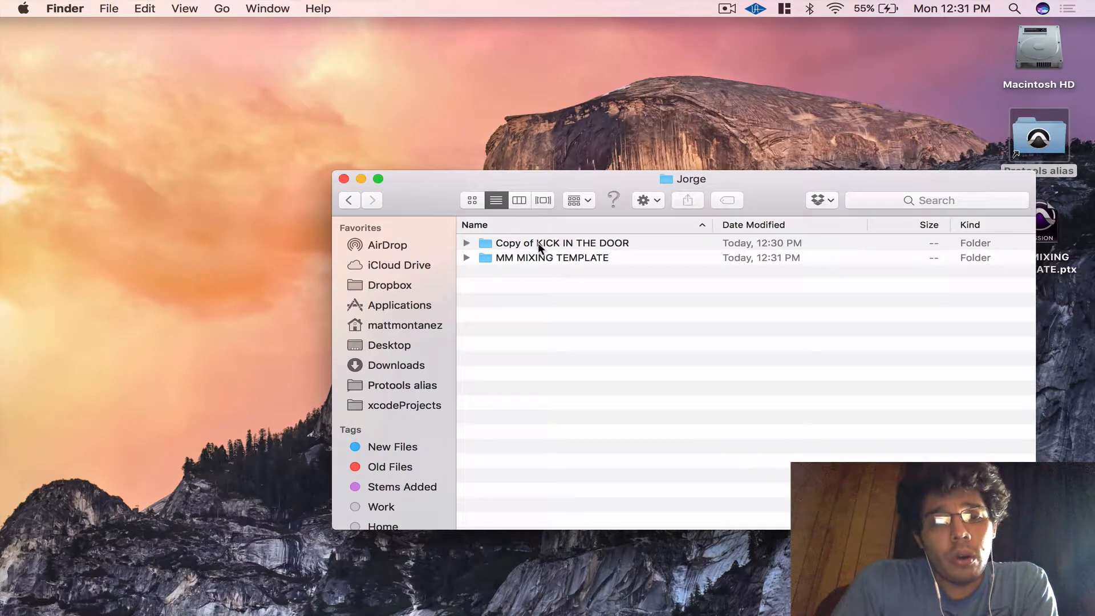
{"action": "double_click", "coordinate": [538, 242]}
{"action": "double_click", "coordinate": [544, 285]}
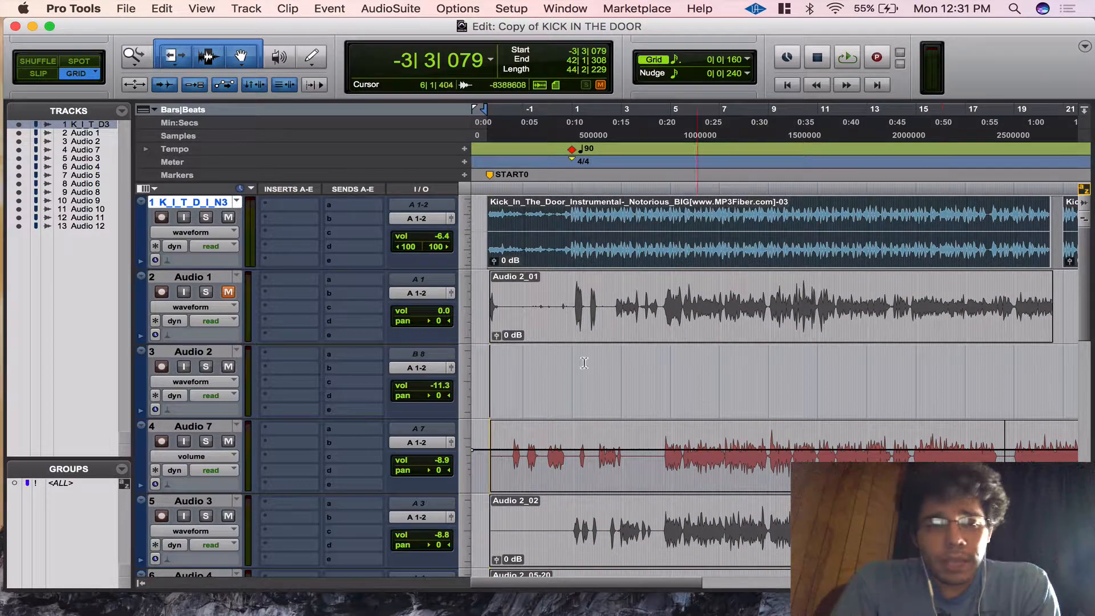
Reduce the height of all tracks in the Copy of KICK IN THE DOOR session together
{"action": "left_click", "coordinate": [465, 311]}
{"action": "left_click", "coordinate": [478, 303], "text": "alt"}
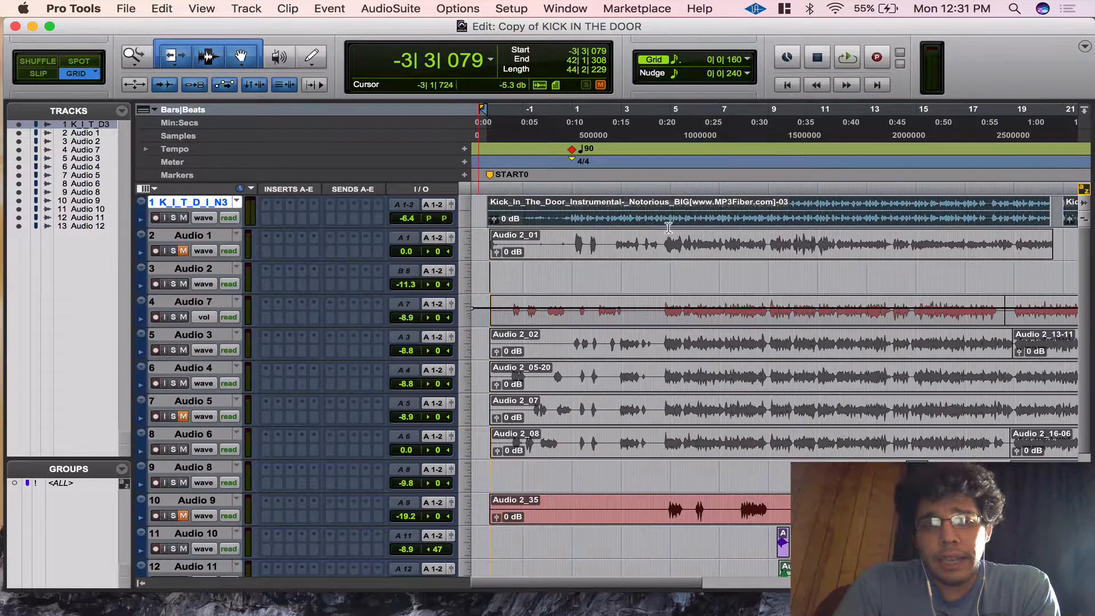
Extend the Edit window's height down to the bottom edge of the screen
{"action": "left_click_drag", "start_coordinate": [981, 591], "coordinate": [981, 615]}
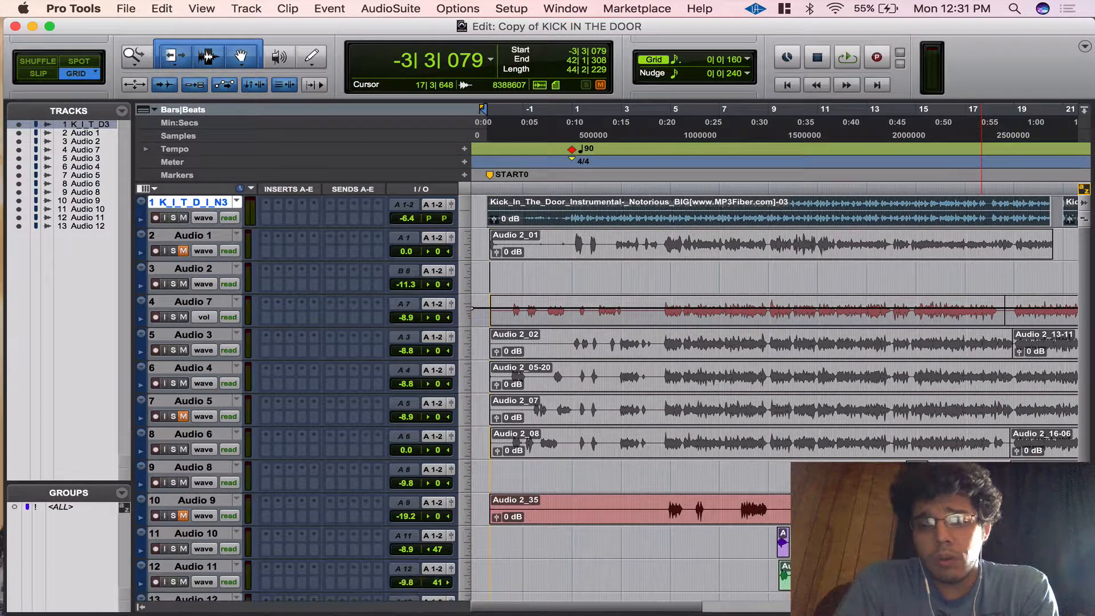
{"action": "scroll", "coordinate": [855, 359], "scroll_direction": "down", "scroll_amount": 3}
{"action": "scroll", "coordinate": [853, 359], "scroll_direction": "up", "scroll_amount": 3}
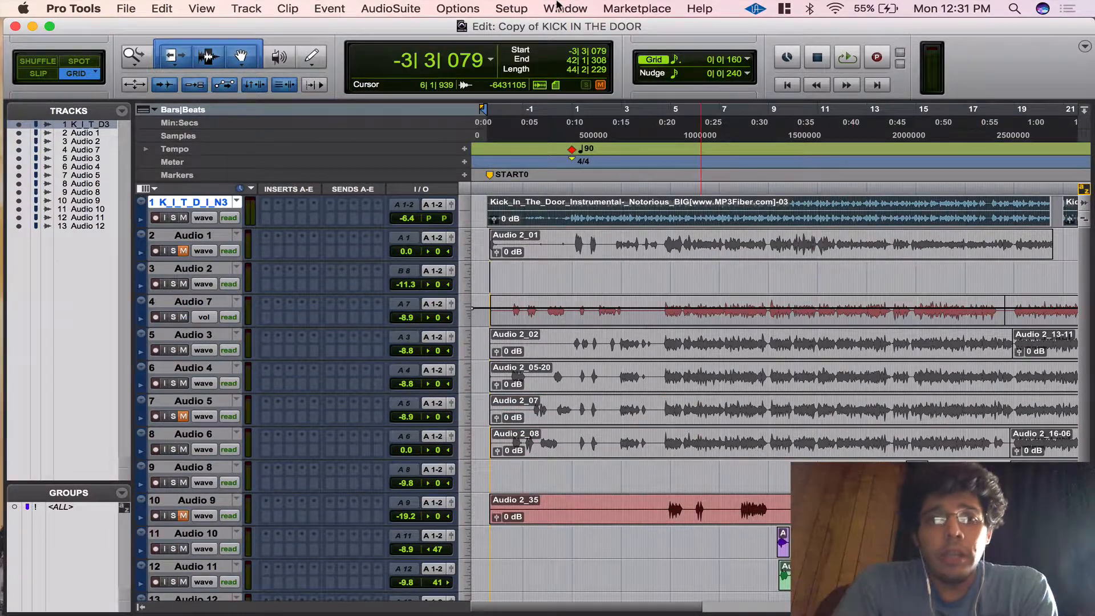
Create 52 new stereo bus paths named Bus in the I/O Setup
{"action": "left_click", "coordinate": [511, 8]}
{"action": "left_click", "coordinate": [509, 93]}
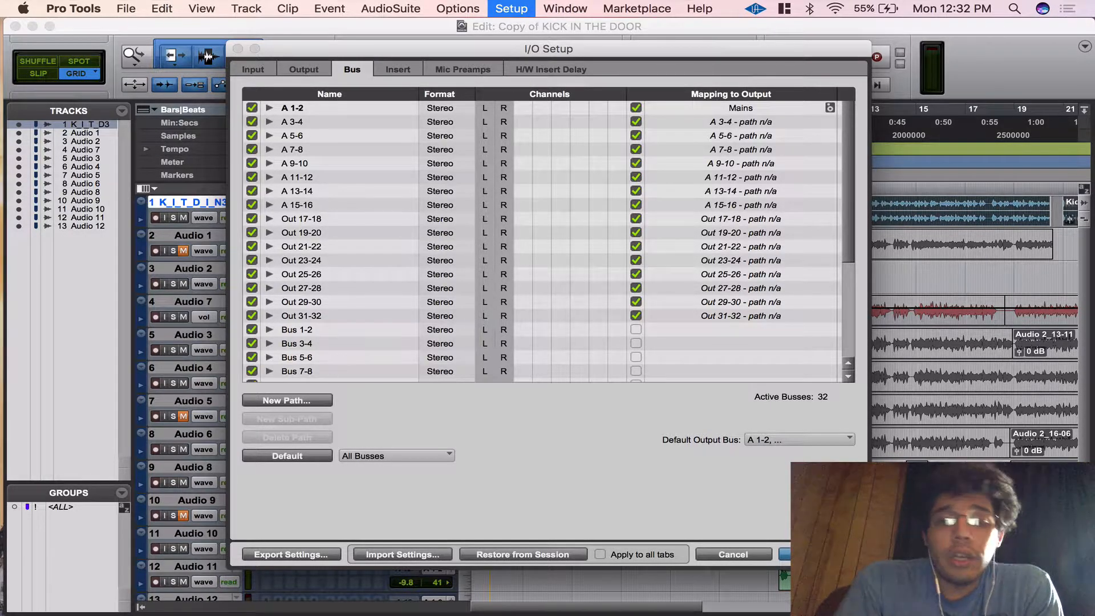
{"action": "left_click", "coordinate": [305, 401]}
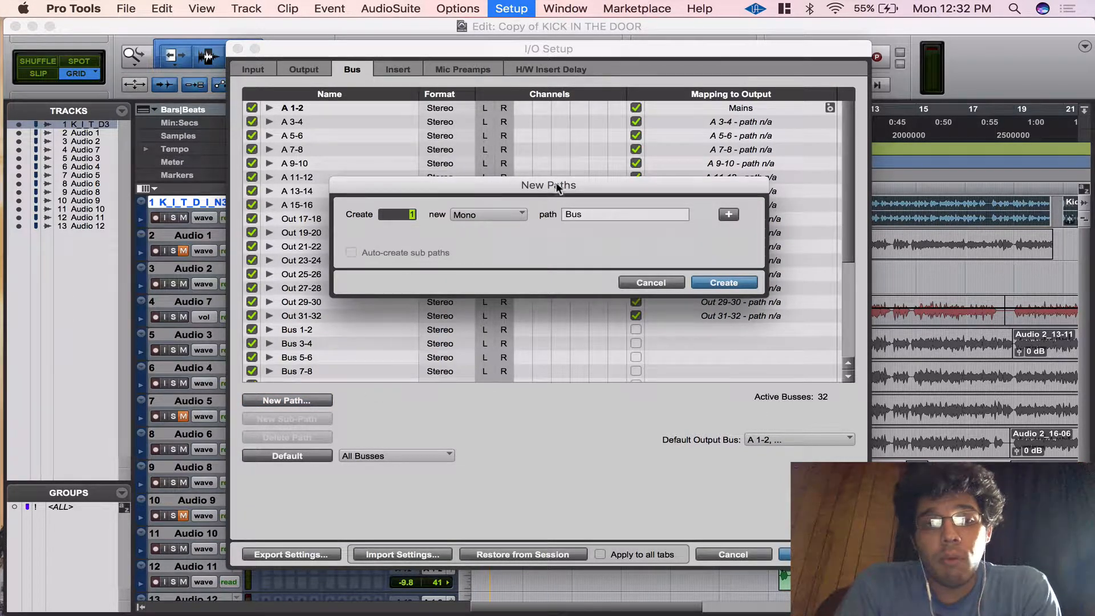
{"action": "type", "text": "52"}
{"action": "left_click", "coordinate": [502, 214]}
{"action": "left_click", "coordinate": [502, 226]}
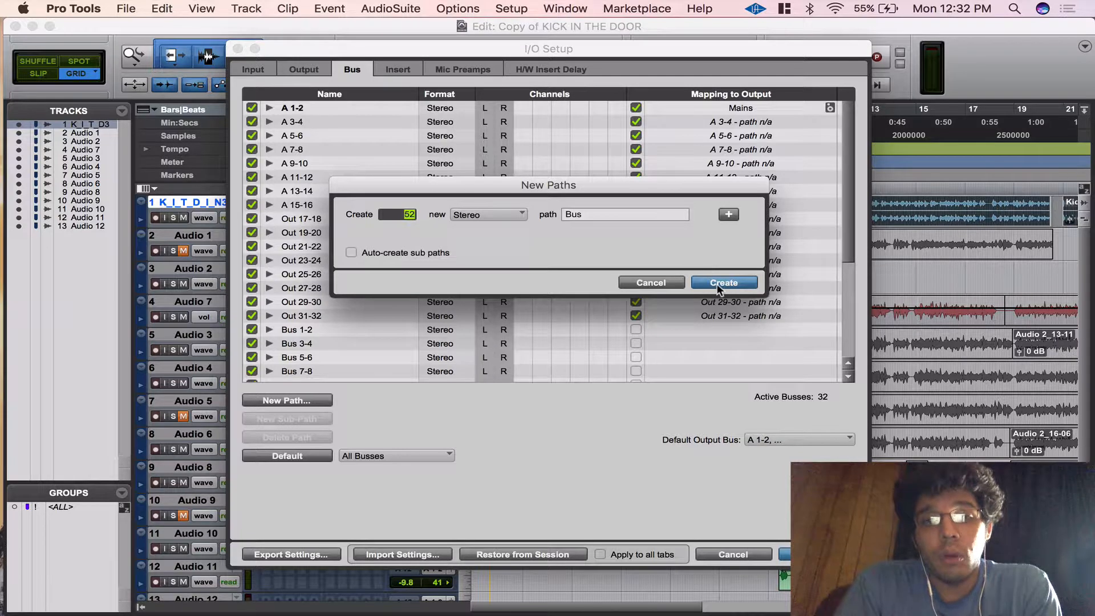
{"action": "key", "text": "Return"}
{"action": "scroll", "coordinate": [398, 315], "scroll_direction": "down", "scroll_amount": 15}
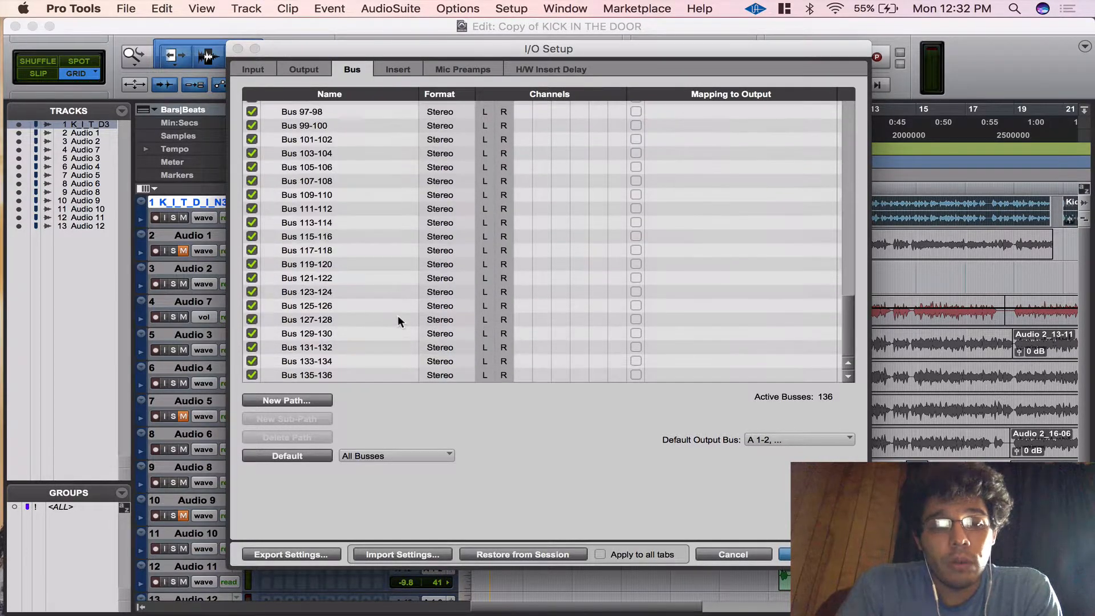
Delete the surplus paths Bus 129-130 through Bus 135-136 and apply the I/O Setup
{"action": "left_click", "coordinate": [327, 375]}
{"action": "left_click", "coordinate": [329, 334], "text": "shift"}
{"action": "key", "text": "BackSpace"}
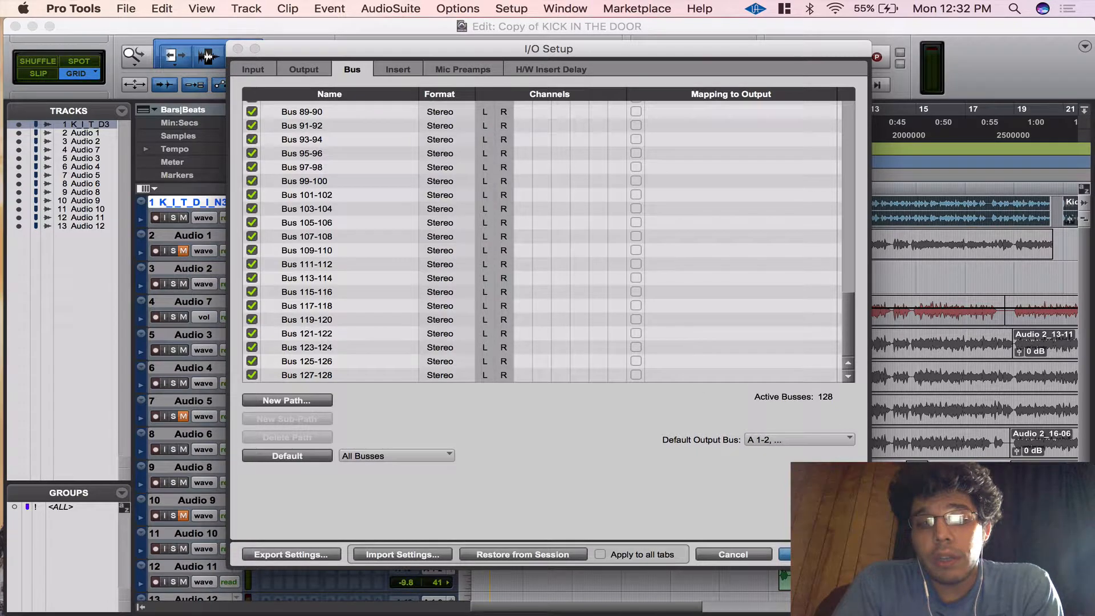
{"action": "key", "text": "Return"}
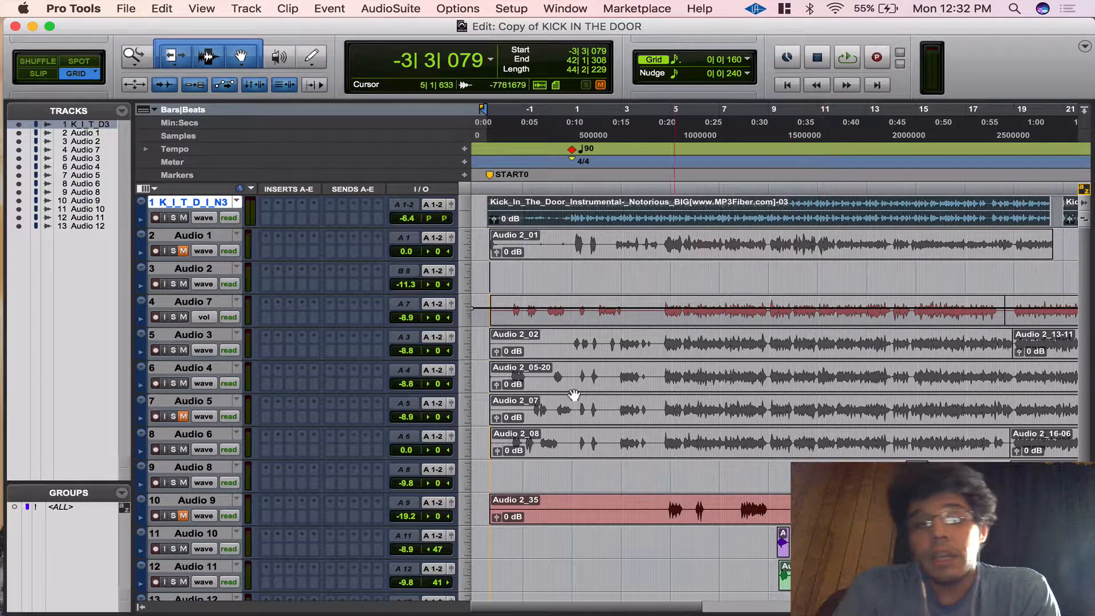
Examine the bus choices available for the Audio 7 track's output without changing the routing
{"action": "left_click", "coordinate": [435, 304]}
{"action": "mouse_move", "coordinate": [465, 320]}
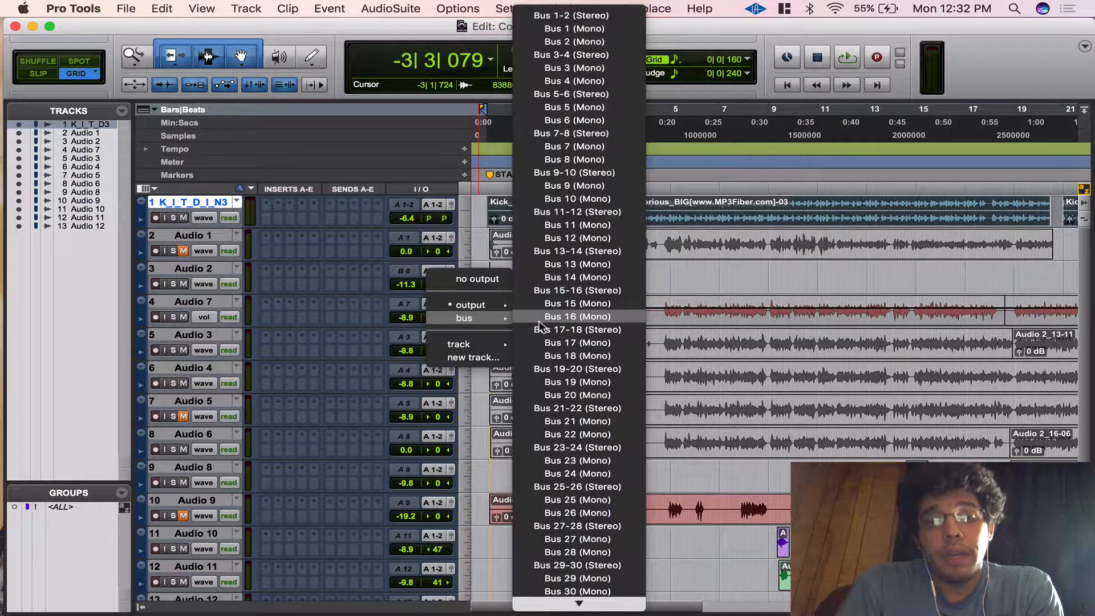
{"action": "scroll", "coordinate": [563, 303], "scroll_direction": "down", "scroll_amount": 5}
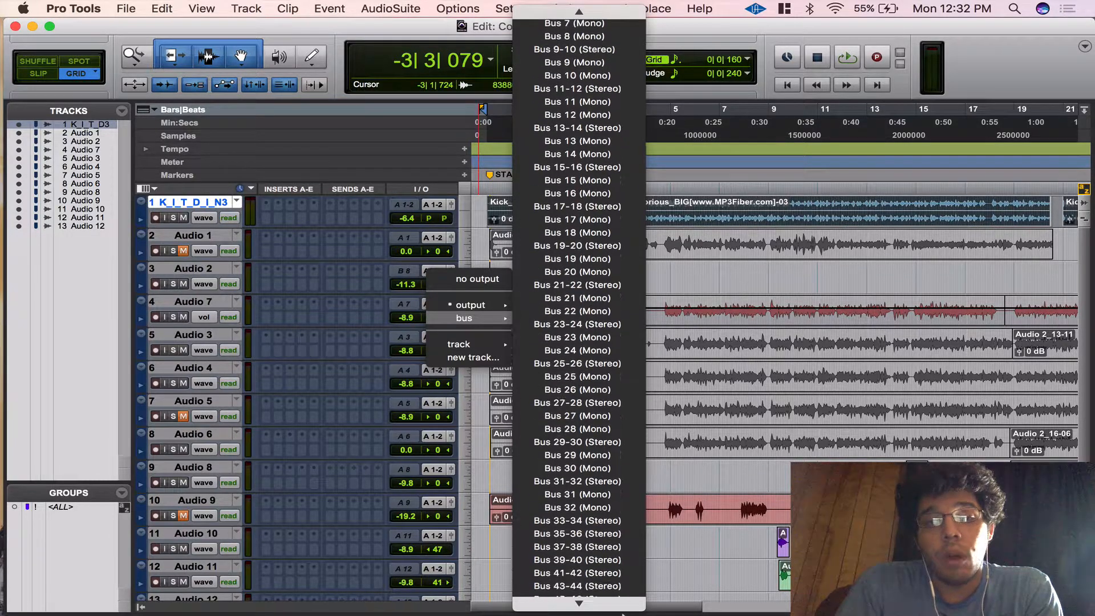
{"action": "left_click", "coordinate": [333, 303]}
Import all tracks of MM MIXING TEMPLATE.ptx from the Desktop as new tracks below Audio 12
{"action": "scroll", "coordinate": [254, 495], "scroll_direction": "down", "scroll_amount": 3}
{"action": "left_click", "coordinate": [216, 499]}
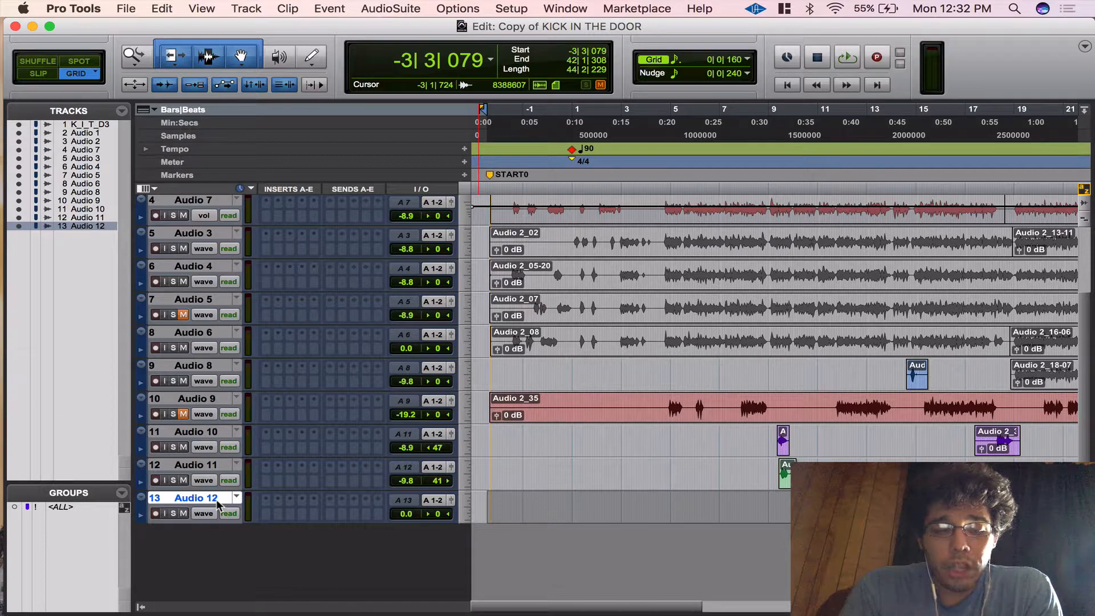
{"action": "key", "text": "alt+shift+i"}
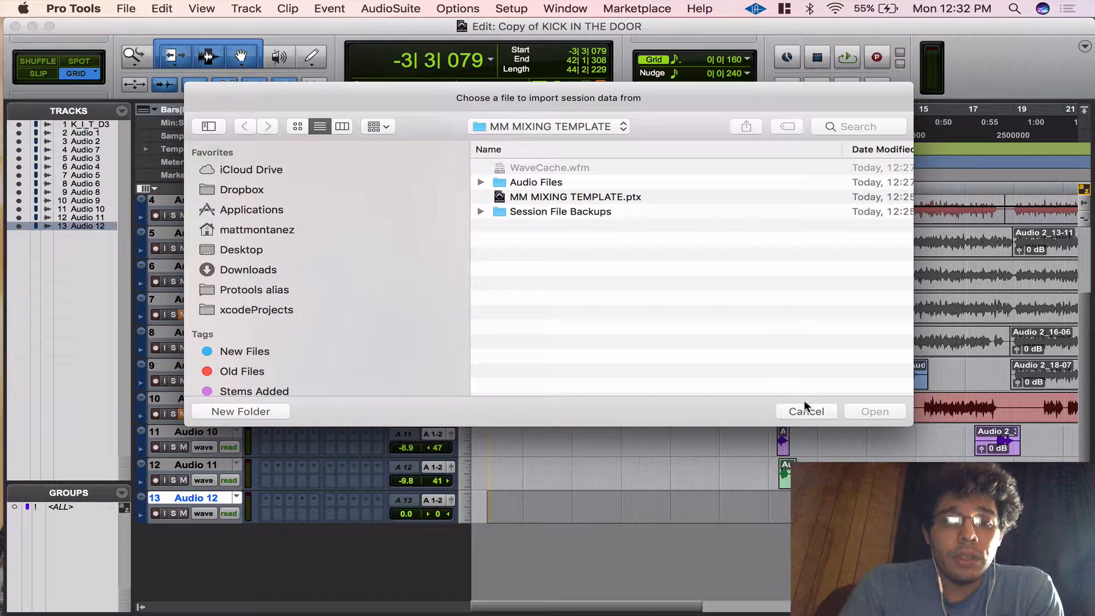
{"action": "left_click", "coordinate": [806, 410]}
{"action": "left_click", "coordinate": [126, 8]}
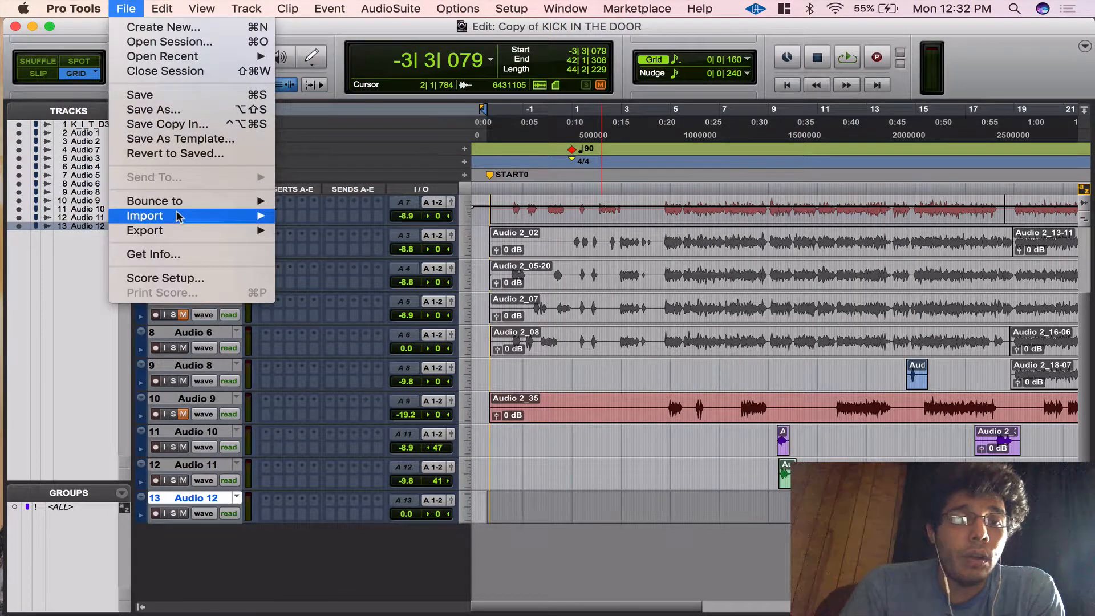
{"action": "mouse_move", "coordinate": [171, 215]}
{"action": "left_click", "coordinate": [376, 216]}
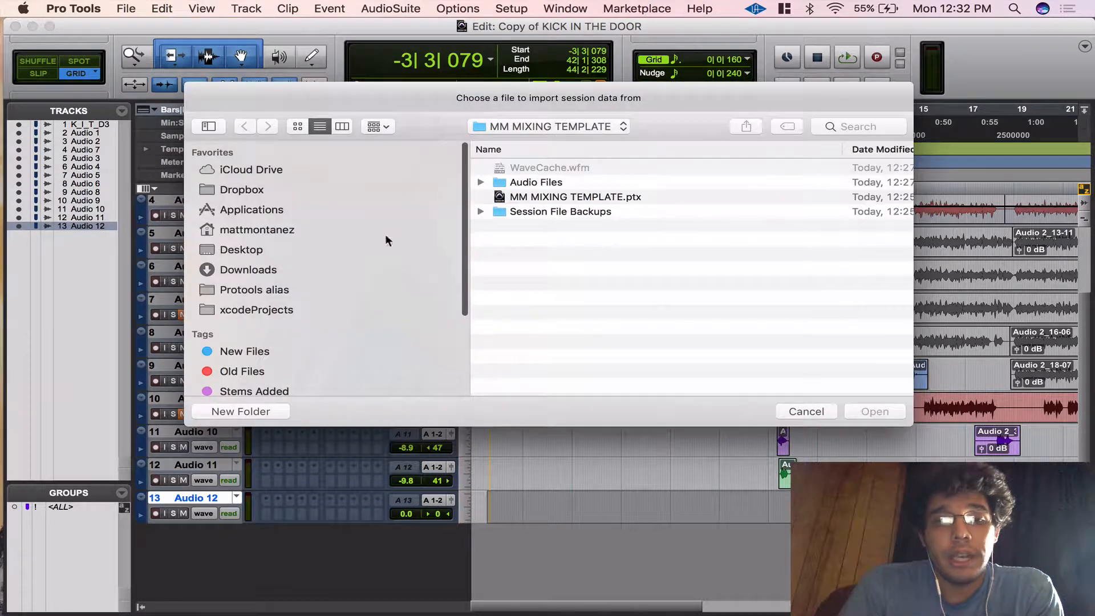
{"action": "left_click", "coordinate": [248, 252]}
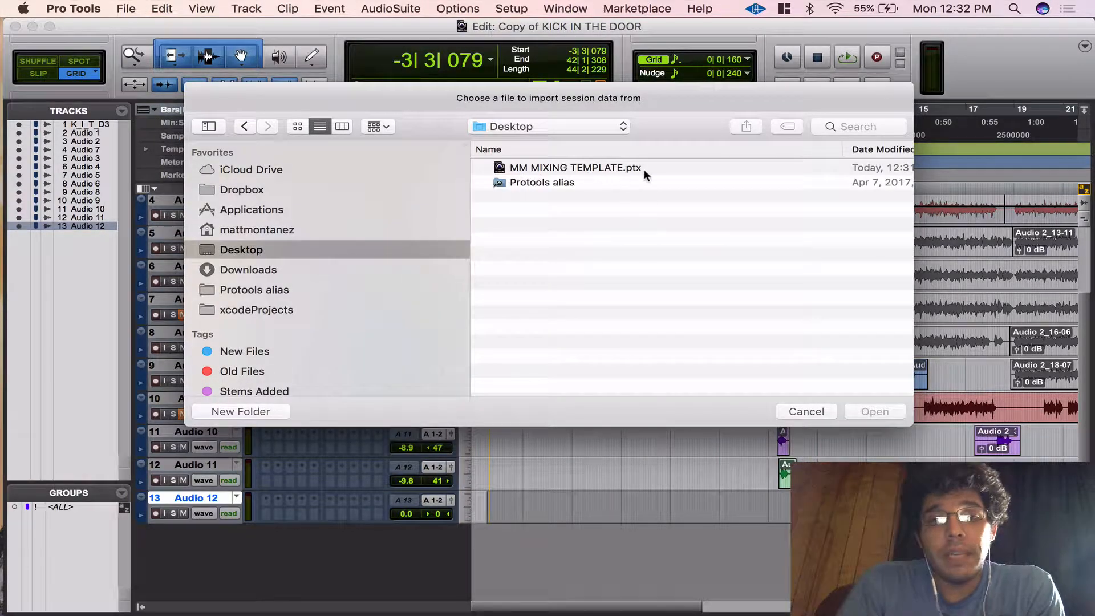
{"action": "double_click", "coordinate": [532, 167]}
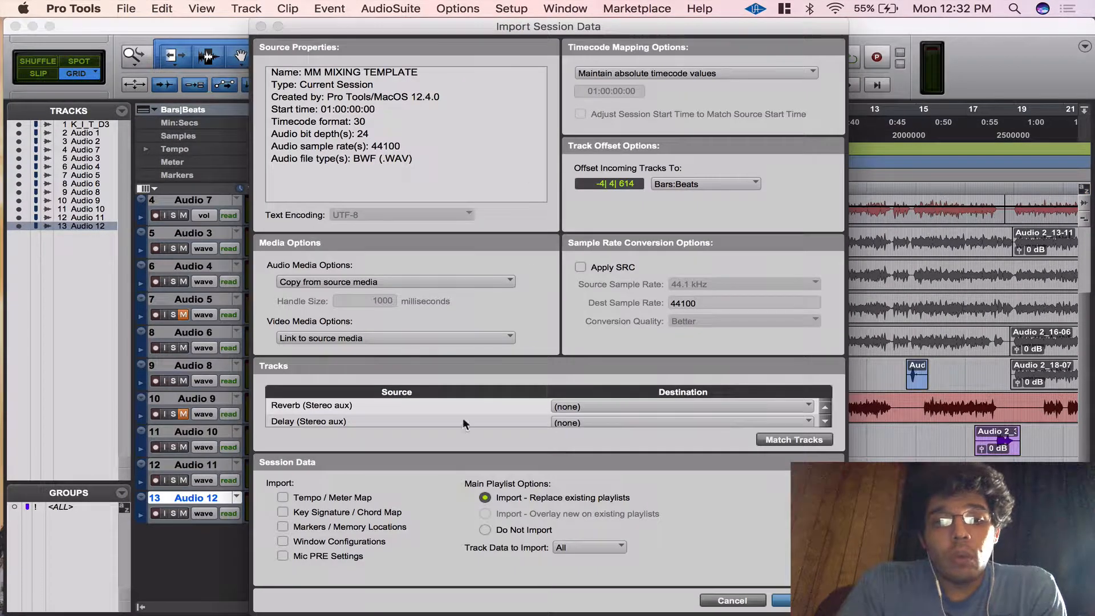
{"action": "left_click", "coordinate": [369, 406], "text": "alt"}
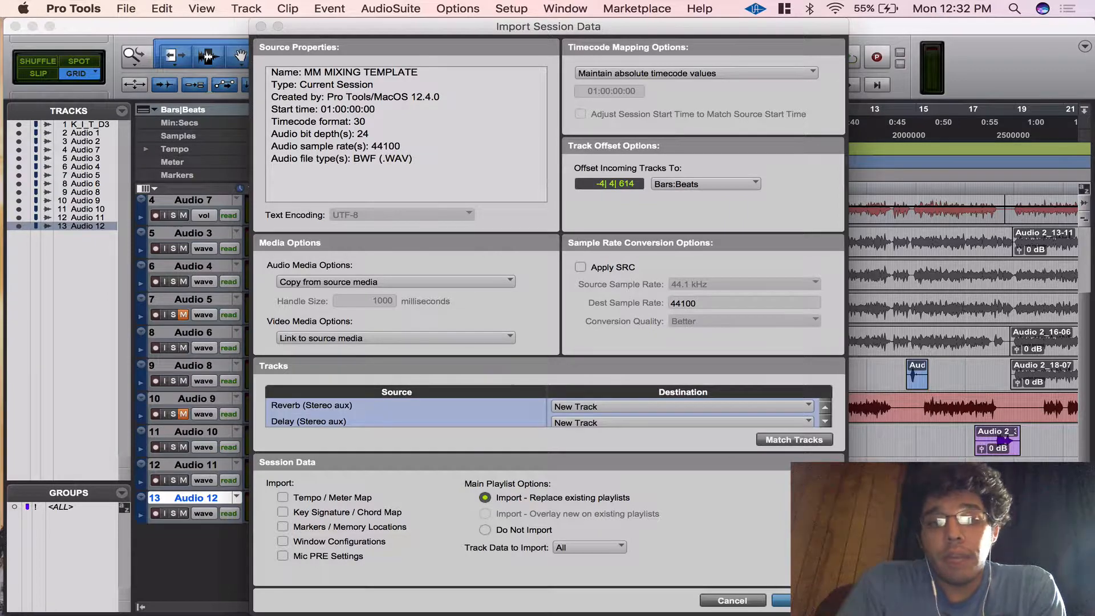
{"action": "left_click", "coordinate": [804, 600]}
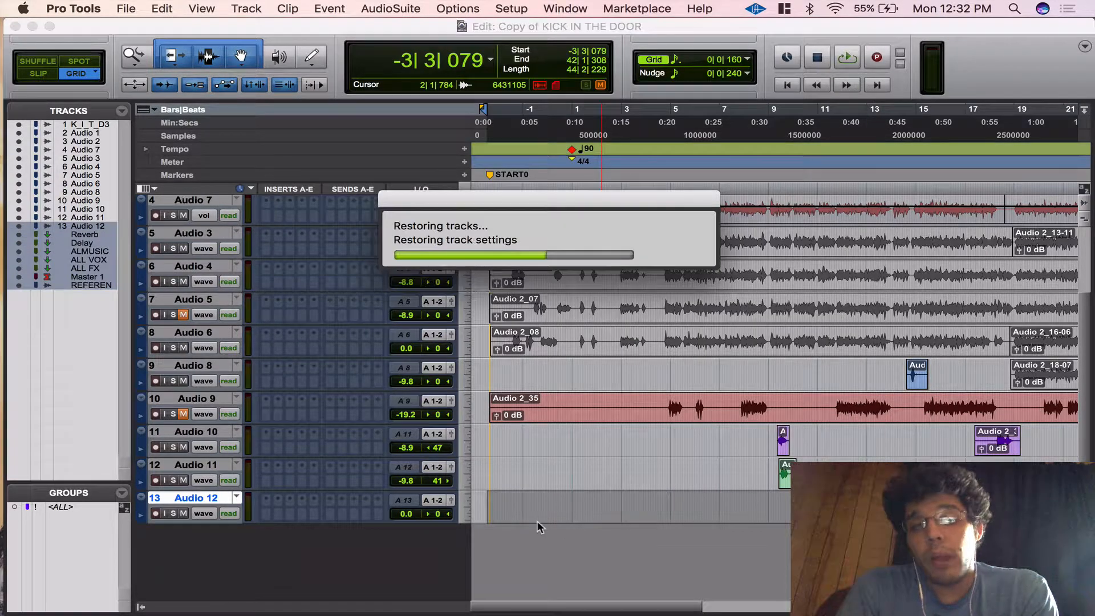
Examine the imported template tracks and the 1-128 and 129-256 bus choices for Audio 12's output
{"action": "scroll", "coordinate": [436, 521], "scroll_direction": "down", "scroll_amount": 3}
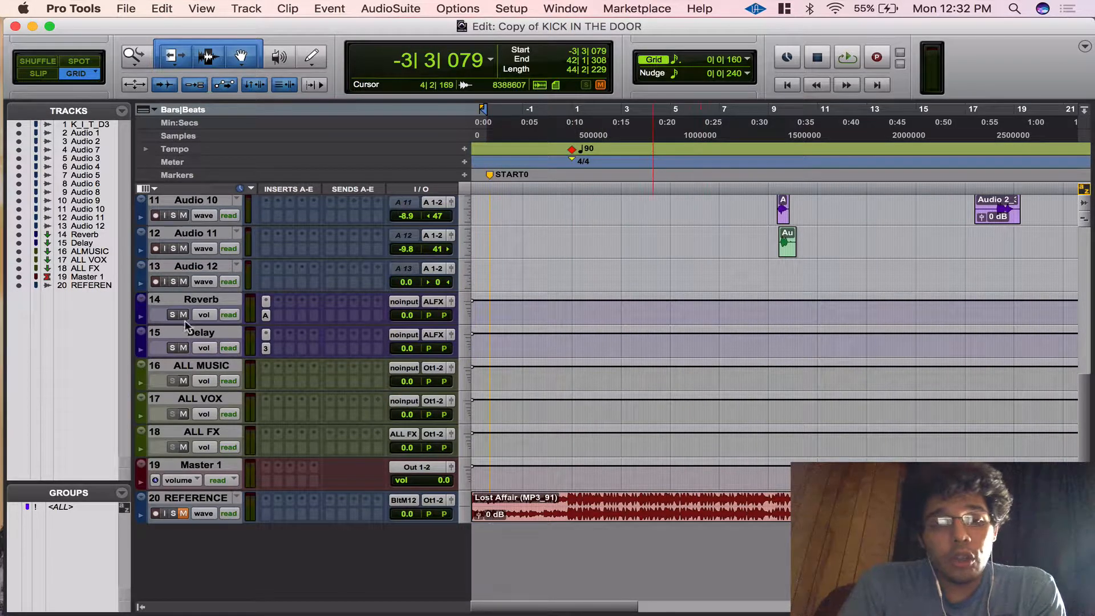
{"action": "left_click", "coordinate": [433, 268]}
{"action": "mouse_move", "coordinate": [450, 283]}
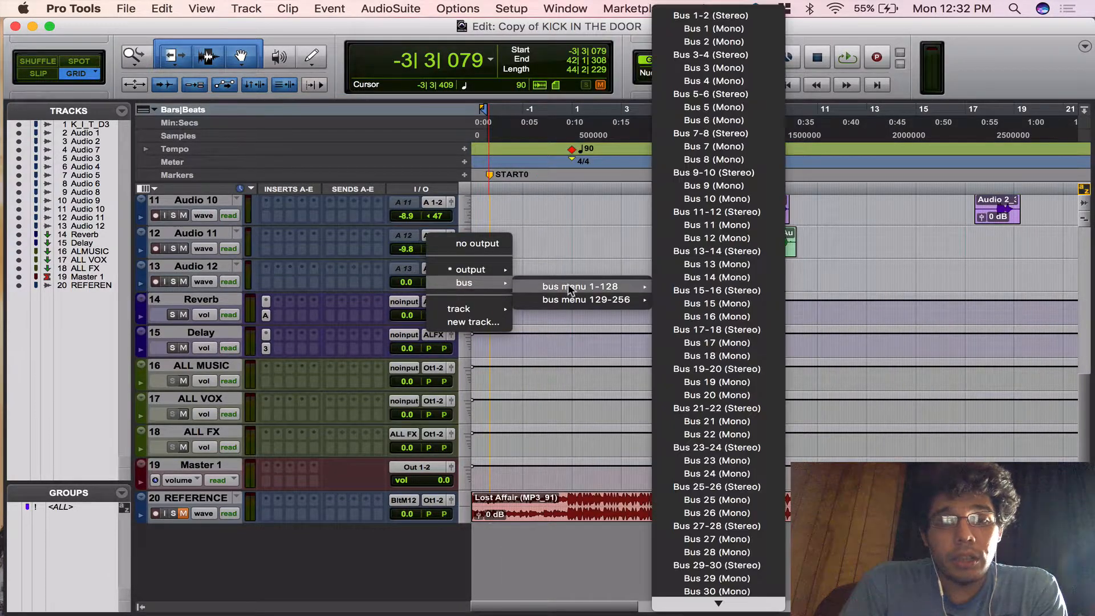
{"action": "mouse_move", "coordinate": [620, 289]}
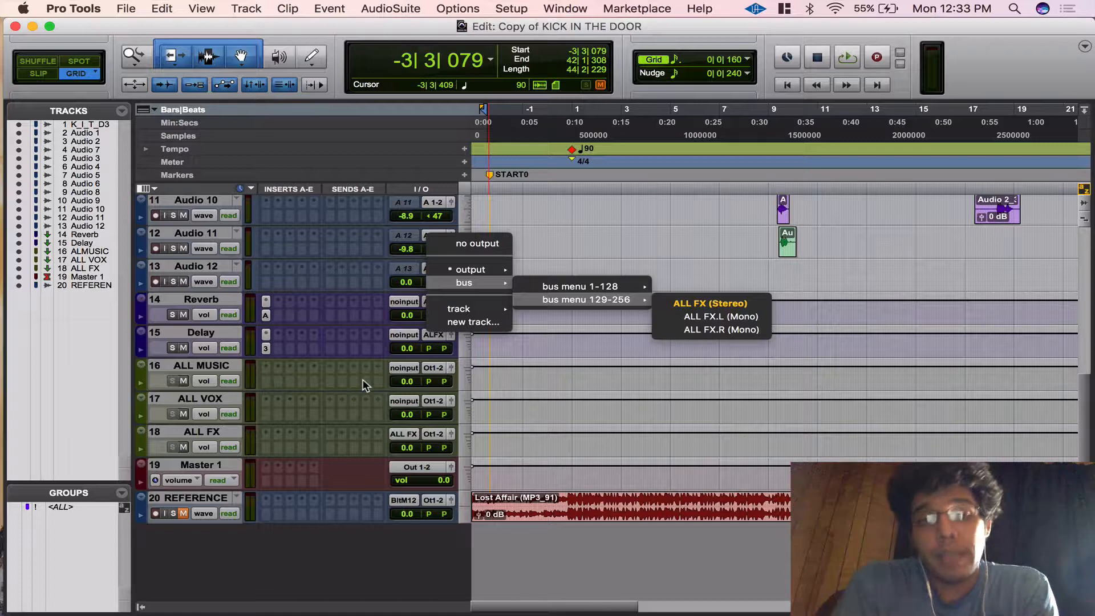
{"action": "left_click", "coordinate": [216, 300]}
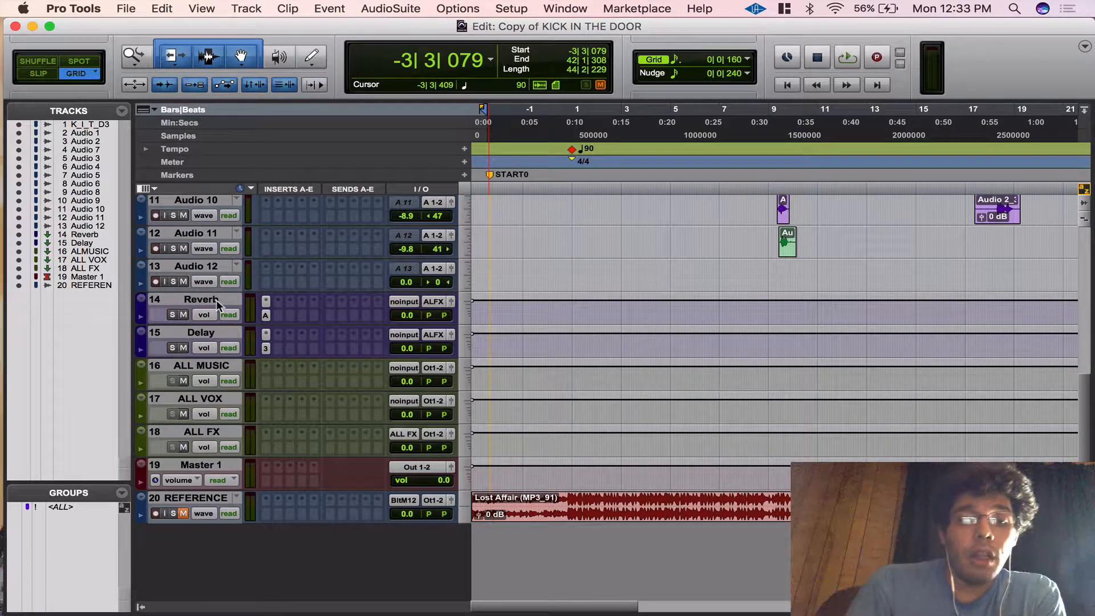
Delete the imported template tracks from Reverb through REFERENCE
{"action": "left_click", "coordinate": [217, 299]}
{"action": "left_click", "coordinate": [194, 498], "text": "shift"}
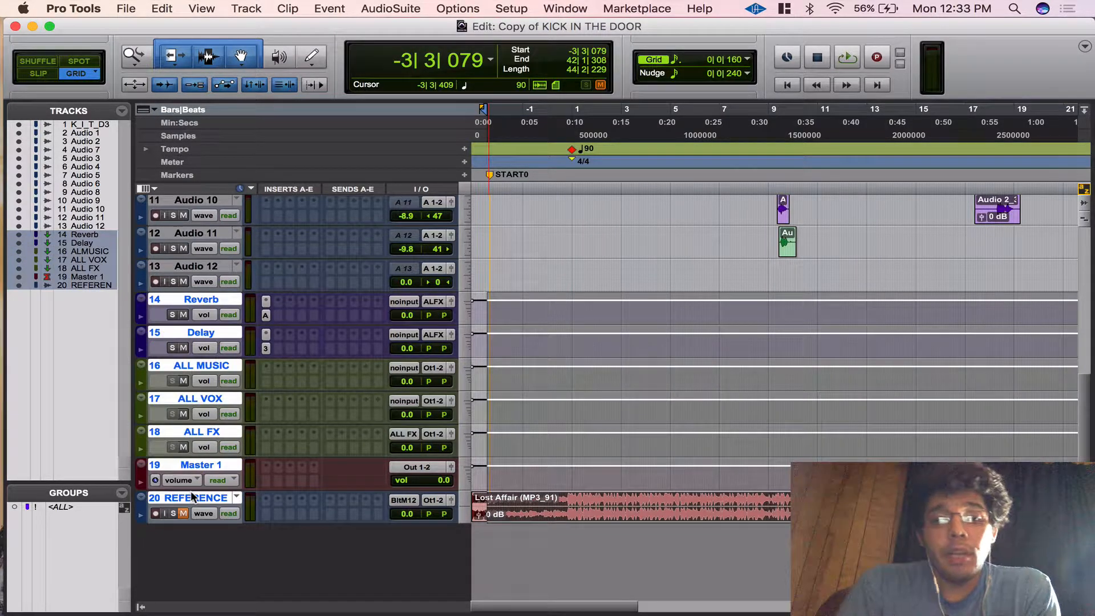
{"action": "right_click", "coordinate": [196, 495]}
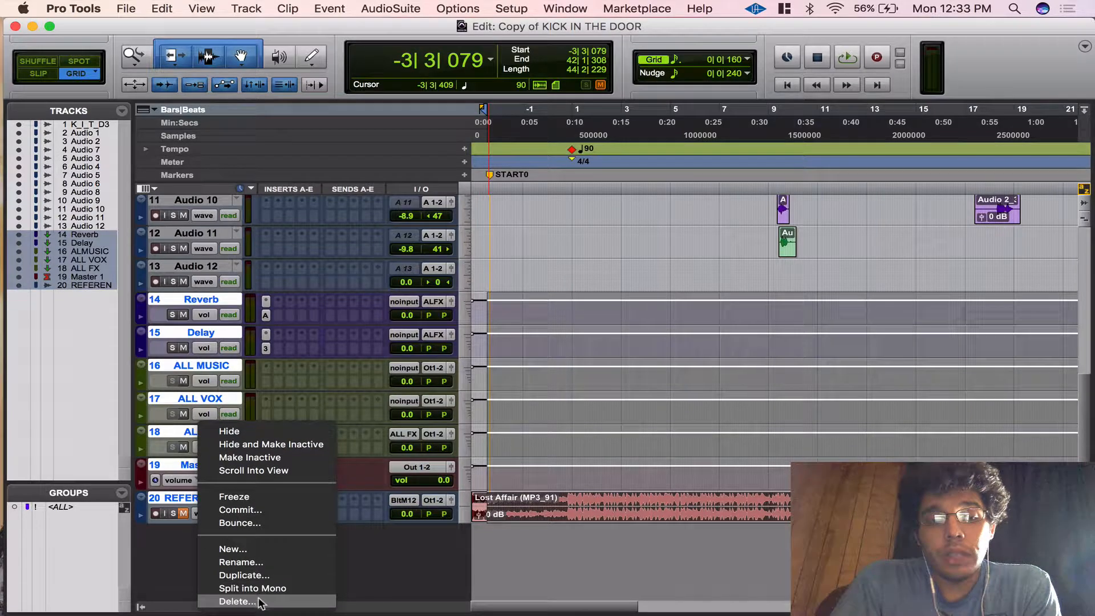
{"action": "left_click", "coordinate": [264, 600]}
{"action": "left_click", "coordinate": [678, 282]}
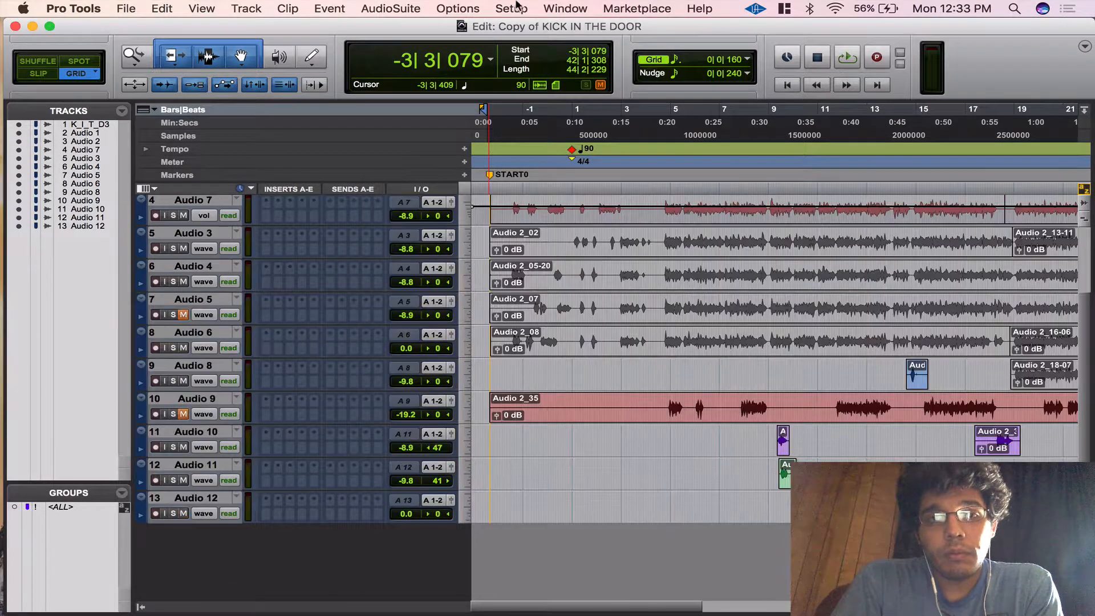
Delete the imported Out 1-2 and ALL FX bus paths in the I/O Setup and apply it
{"action": "left_click", "coordinate": [511, 8]}
{"action": "left_click", "coordinate": [536, 95]}
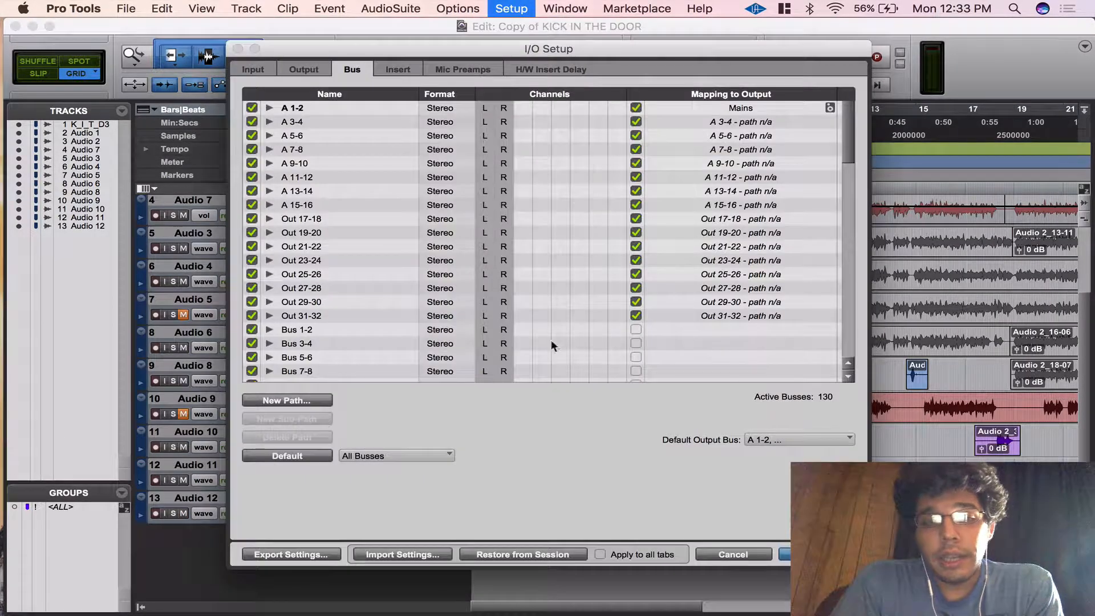
{"action": "scroll", "coordinate": [443, 348], "scroll_direction": "down", "scroll_amount": 15}
{"action": "left_click", "coordinate": [289, 375]}
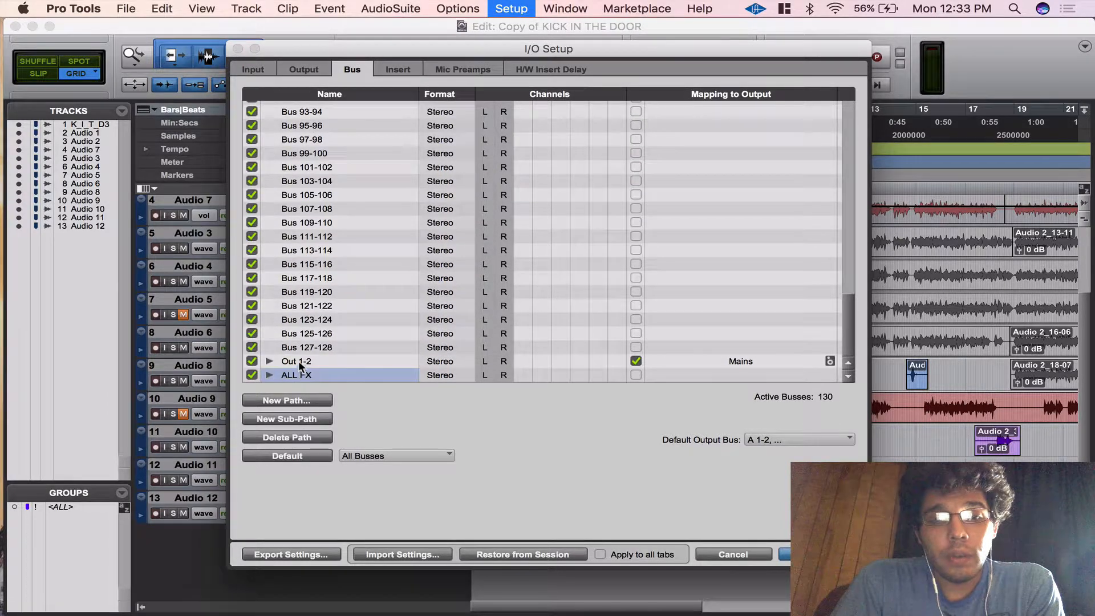
{"action": "left_click", "coordinate": [289, 361], "text": "shift"}
{"action": "key", "text": "Delete"}
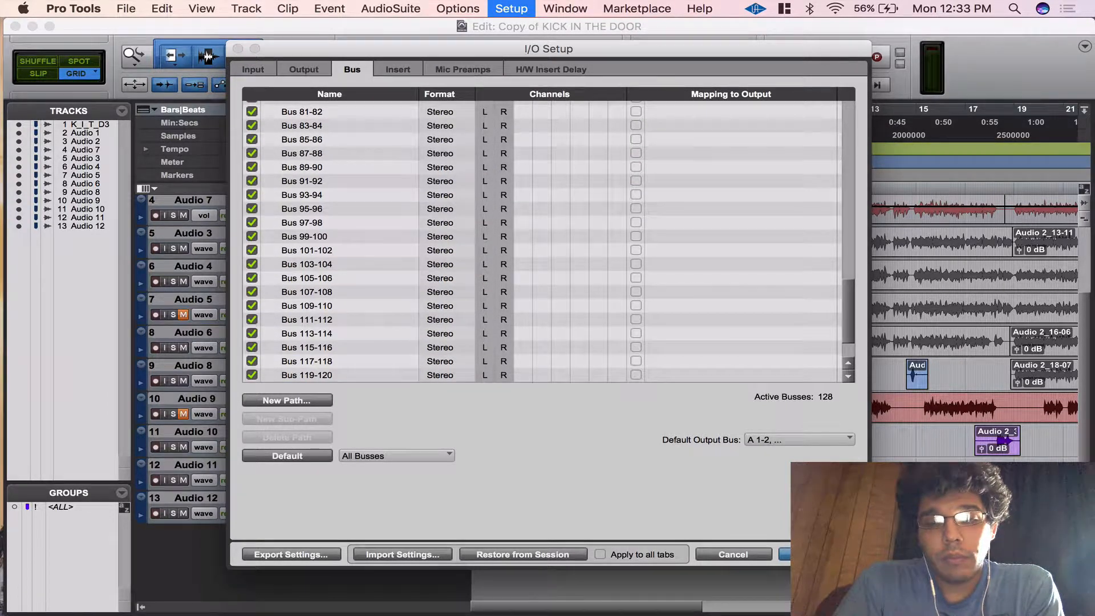
{"action": "key", "text": "Return"}
Import all tracks of Mixing Template NLS.ptx from Protools alias as new tracks below Audio 12
{"action": "left_click", "coordinate": [210, 499]}
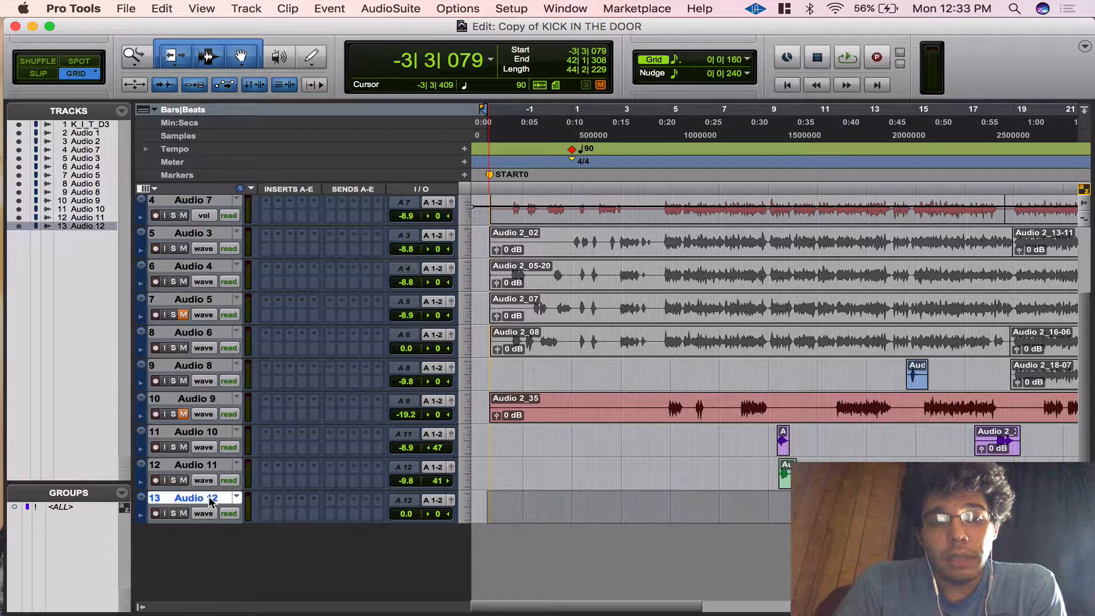
{"action": "key", "text": "alt+shift+i"}
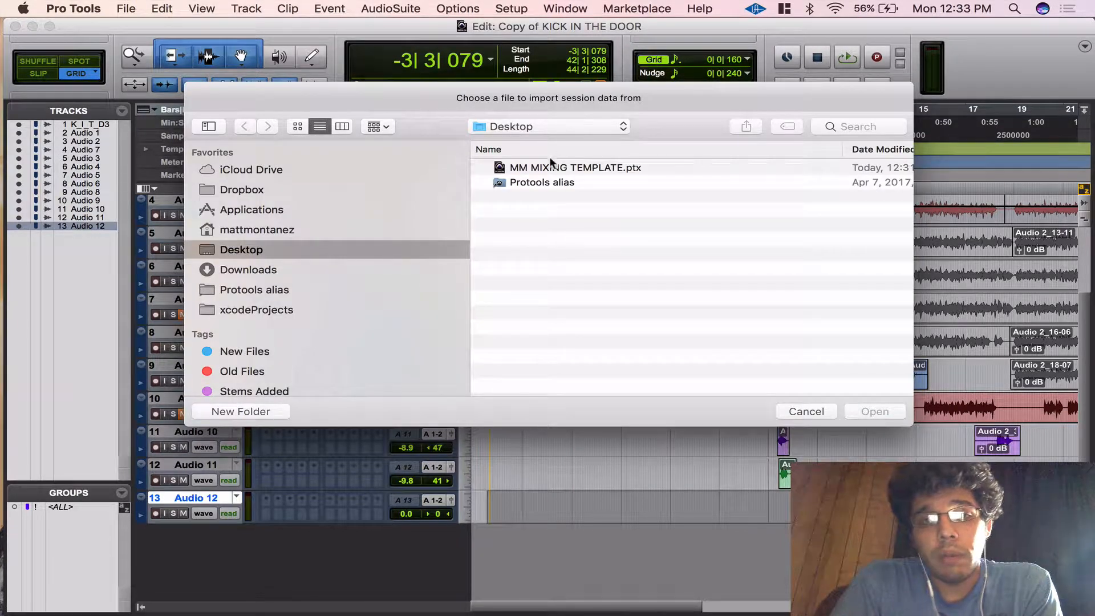
{"action": "double_click", "coordinate": [545, 182]}
{"action": "scroll", "coordinate": [580, 252], "scroll_direction": "down", "scroll_amount": 15}
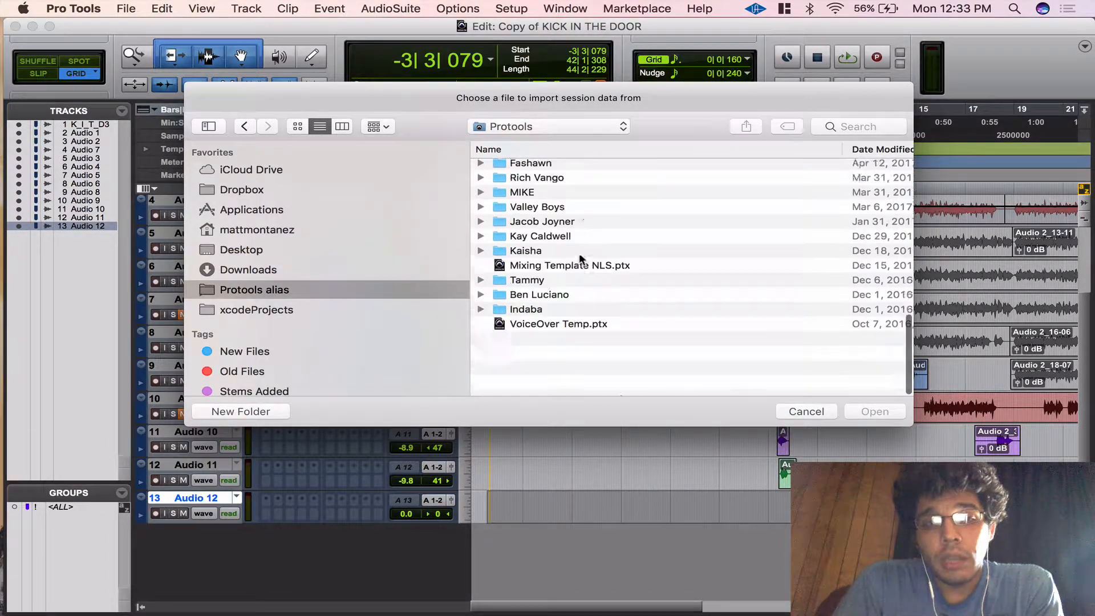
{"action": "double_click", "coordinate": [570, 329]}
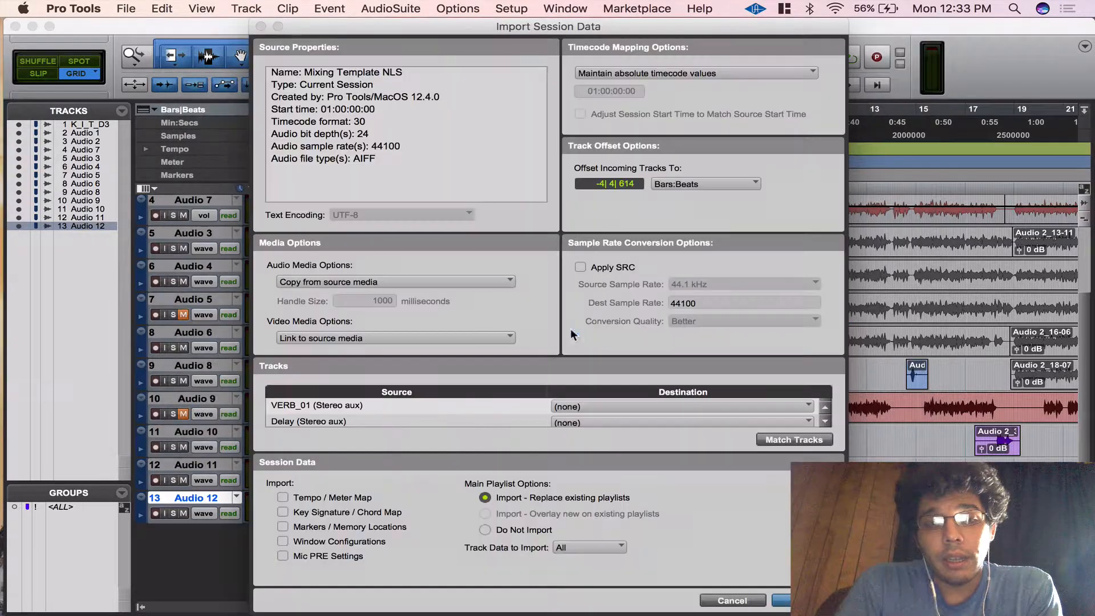
{"action": "key", "text": "super+a"}
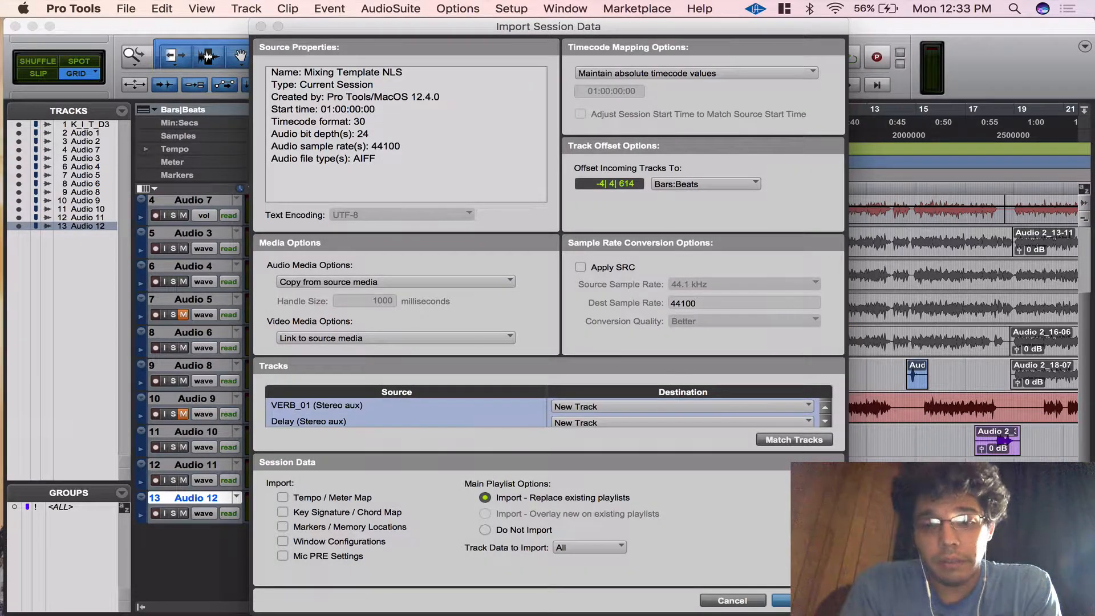
{"action": "key", "text": "Return"}
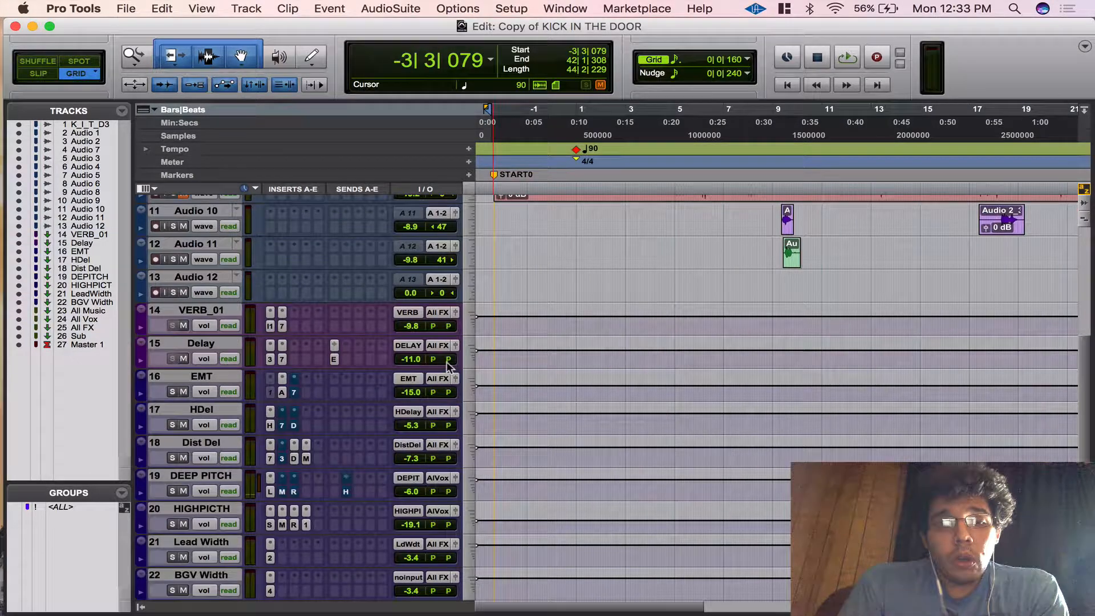
Examine the 1-128 and 129-256 bus lists for Audio 12's output and the imported tracks from VERB_01 to Master 1
{"action": "left_click", "coordinate": [440, 280]}
{"action": "mouse_move", "coordinate": [496, 294]}
{"action": "mouse_move", "coordinate": [593, 308]}
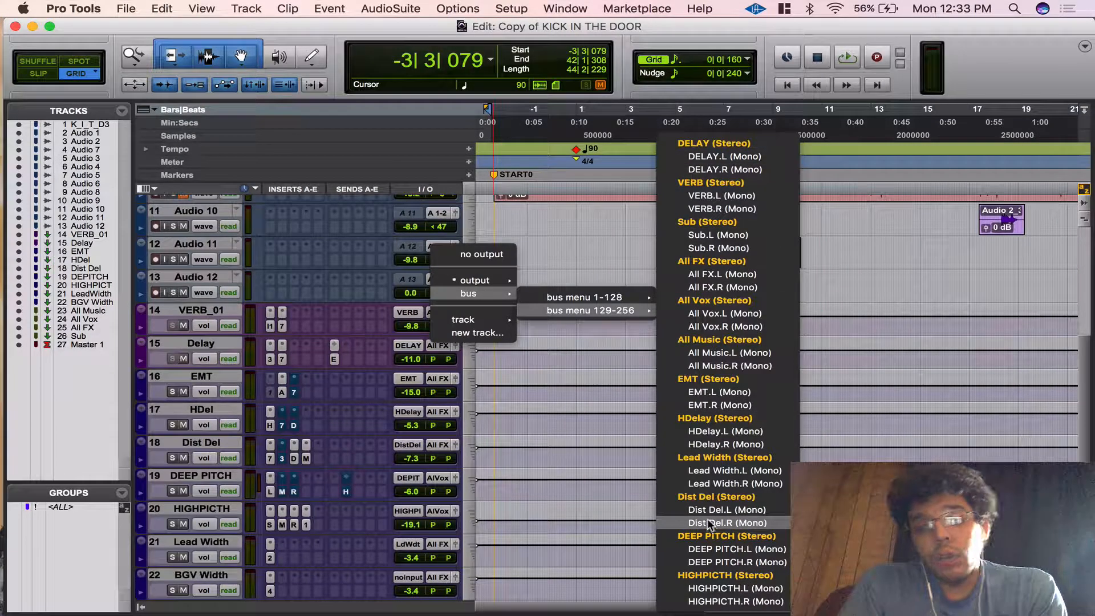
{"action": "scroll", "coordinate": [707, 319], "scroll_direction": "down", "scroll_amount": 2}
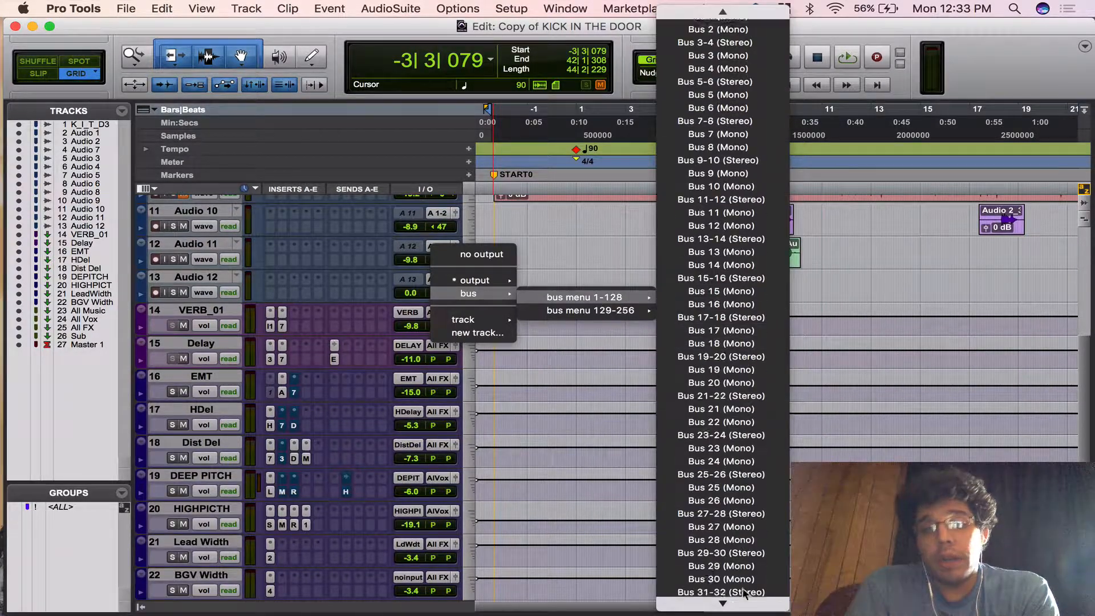
{"action": "left_click", "coordinate": [707, 320]}
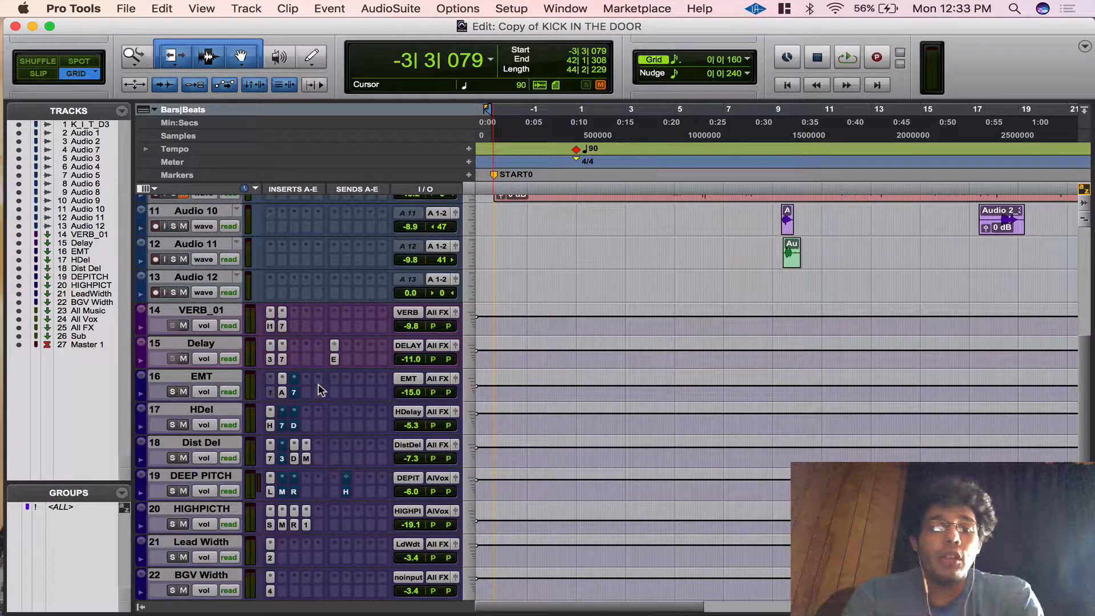
{"action": "scroll", "coordinate": [321, 390], "scroll_direction": "up", "scroll_amount": 5}
{"action": "scroll", "coordinate": [321, 390], "scroll_direction": "down", "scroll_amount": 5}
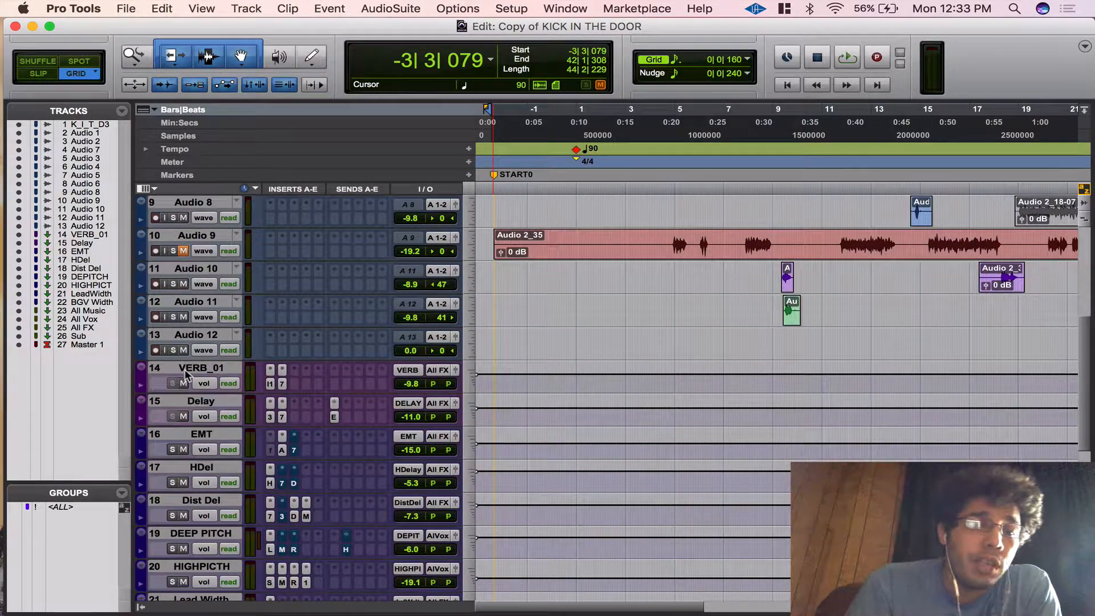
{"action": "scroll", "coordinate": [208, 511], "scroll_direction": "down", "scroll_amount": 4}
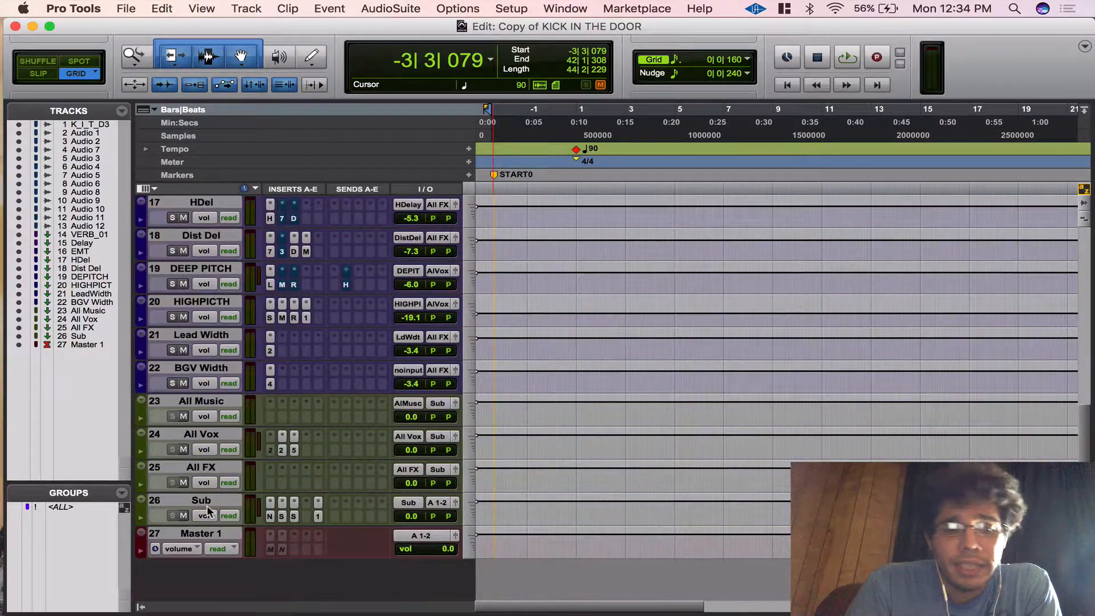
{"action": "scroll", "coordinate": [348, 454], "scroll_direction": "up", "scroll_amount": 2}
{"action": "scroll", "coordinate": [348, 454], "scroll_direction": "up", "scroll_amount": 2}
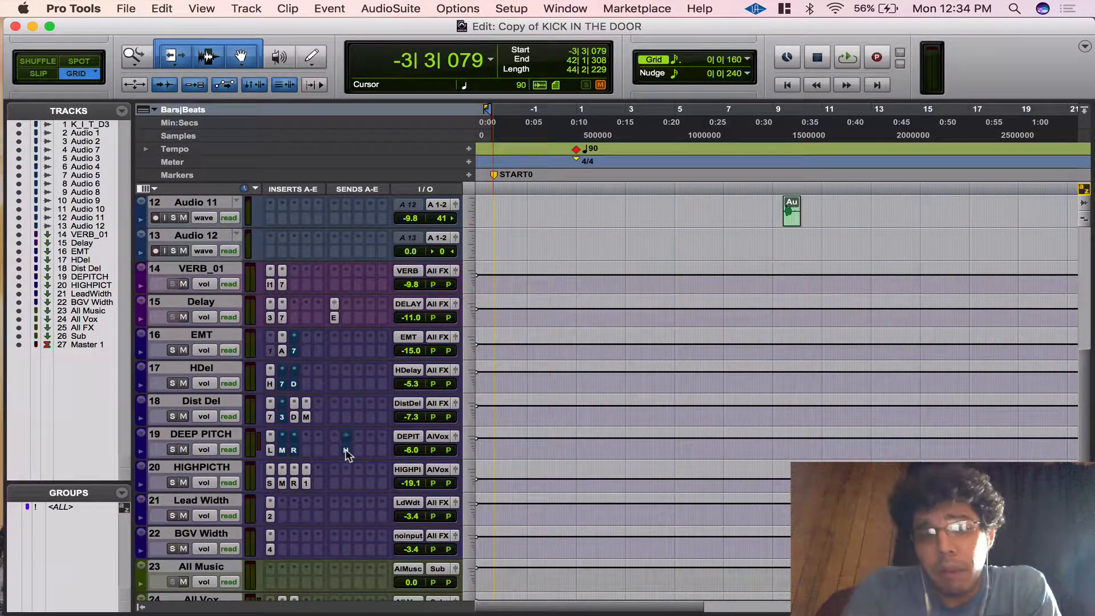
Add the multichannel SSLChannel (stereo) plug-in to the third insert slot of VERB_01 and close its window
{"action": "left_click", "coordinate": [295, 269]}
{"action": "mouse_move", "coordinate": [393, 301]}
{"action": "mouse_move", "coordinate": [479, 182]}
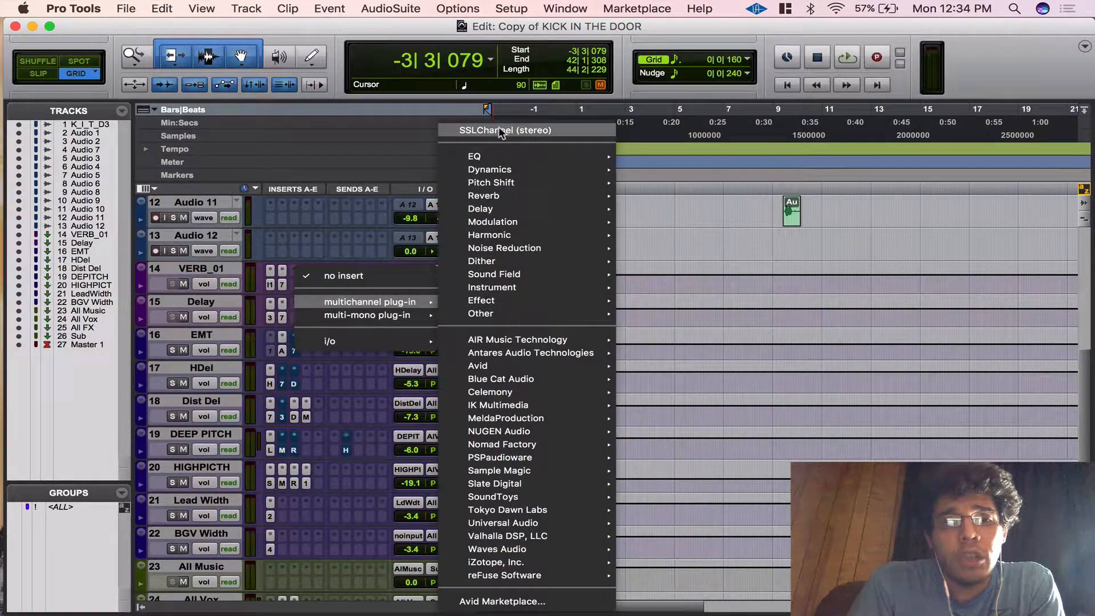
{"action": "left_click", "coordinate": [501, 130]}
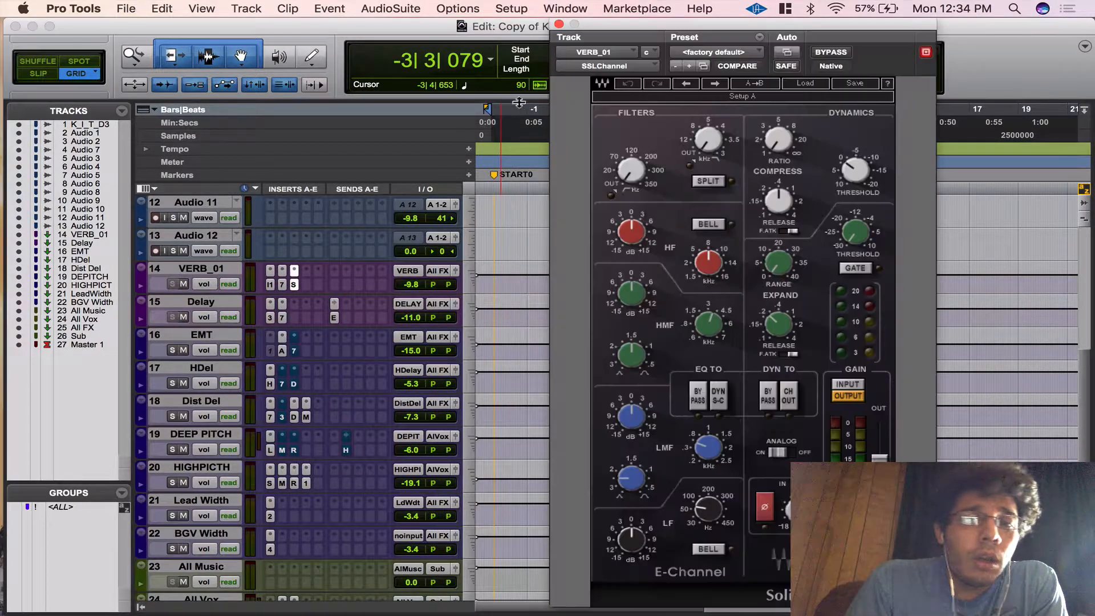
{"action": "left_click", "coordinate": [715, 52]}
{"action": "left_click", "coordinate": [727, 69]}
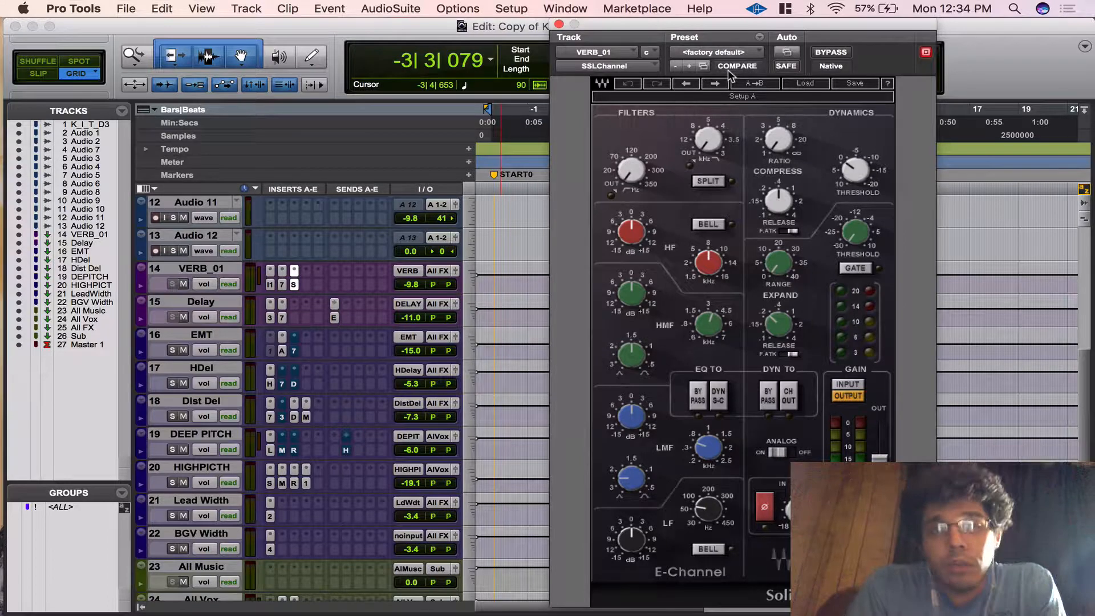
{"action": "left_click", "coordinate": [558, 25]}
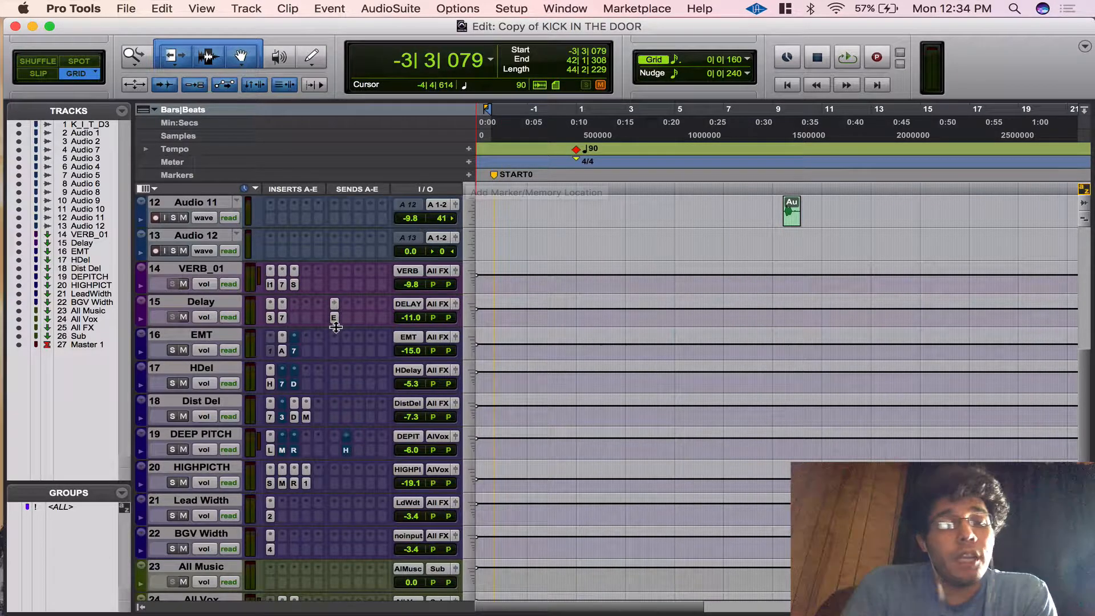
Select the Master 1 track at the end of the track list and save the session
{"action": "scroll", "coordinate": [336, 327], "scroll_direction": "down", "scroll_amount": 5}
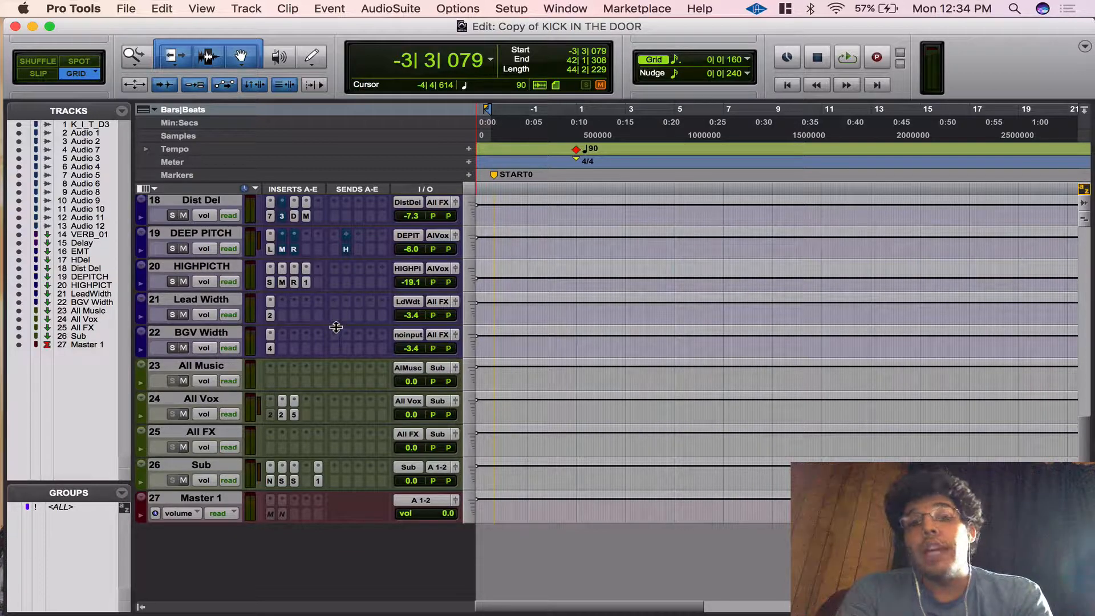
{"action": "scroll", "coordinate": [336, 327], "scroll_direction": "up", "scroll_amount": 10}
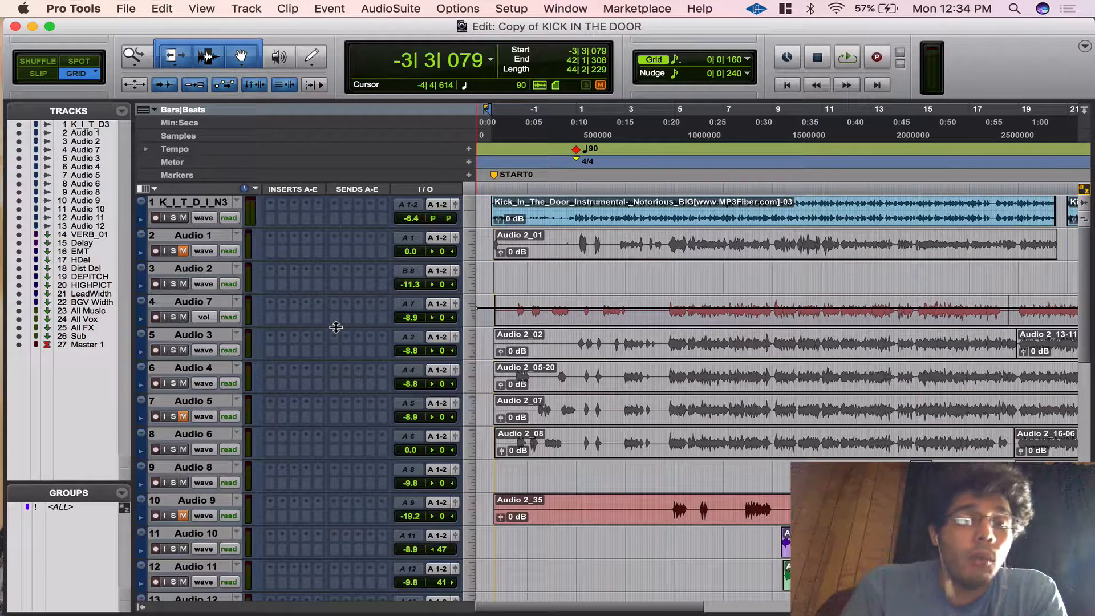
{"action": "left_click", "coordinate": [126, 8]}
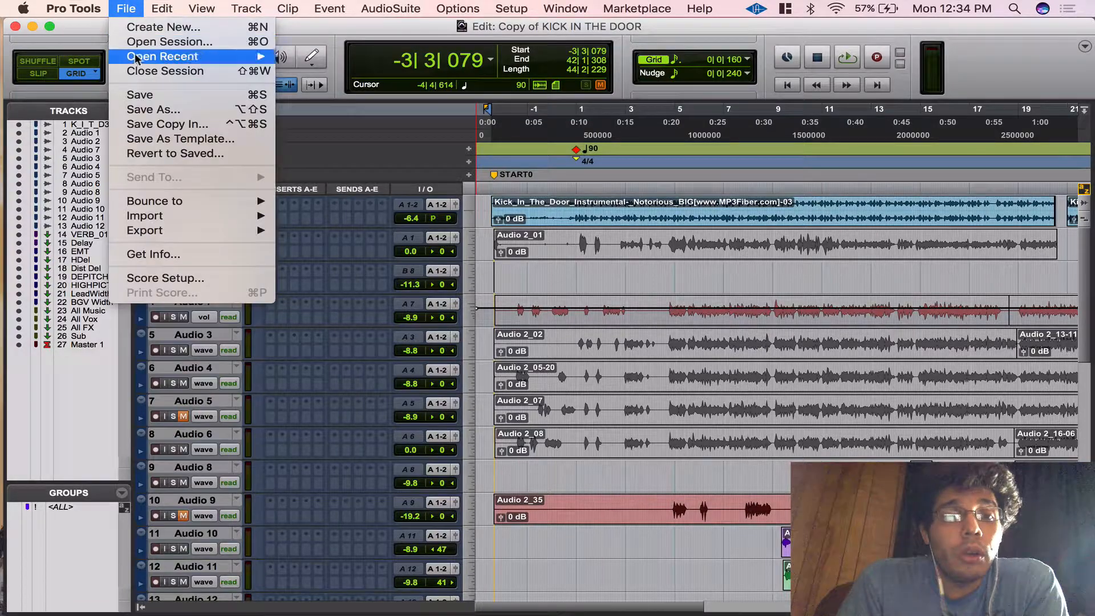
{"action": "left_click", "coordinate": [513, 530]}
{"action": "scroll", "coordinate": [513, 531], "scroll_direction": "down", "scroll_amount": 10}
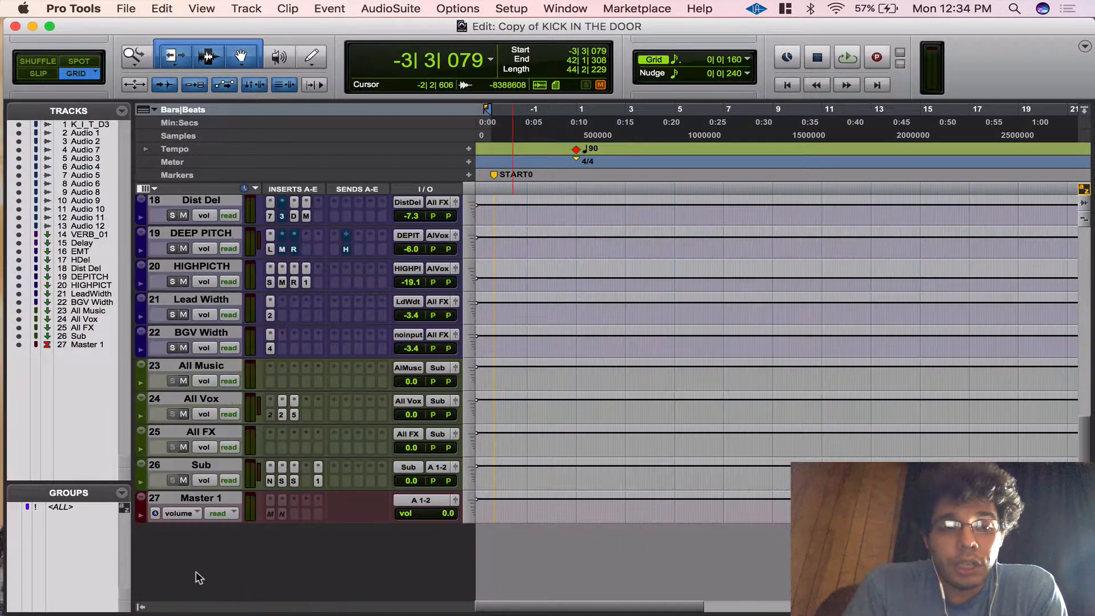
{"action": "left_click", "coordinate": [204, 499]}
{"action": "key", "text": "super+s"}
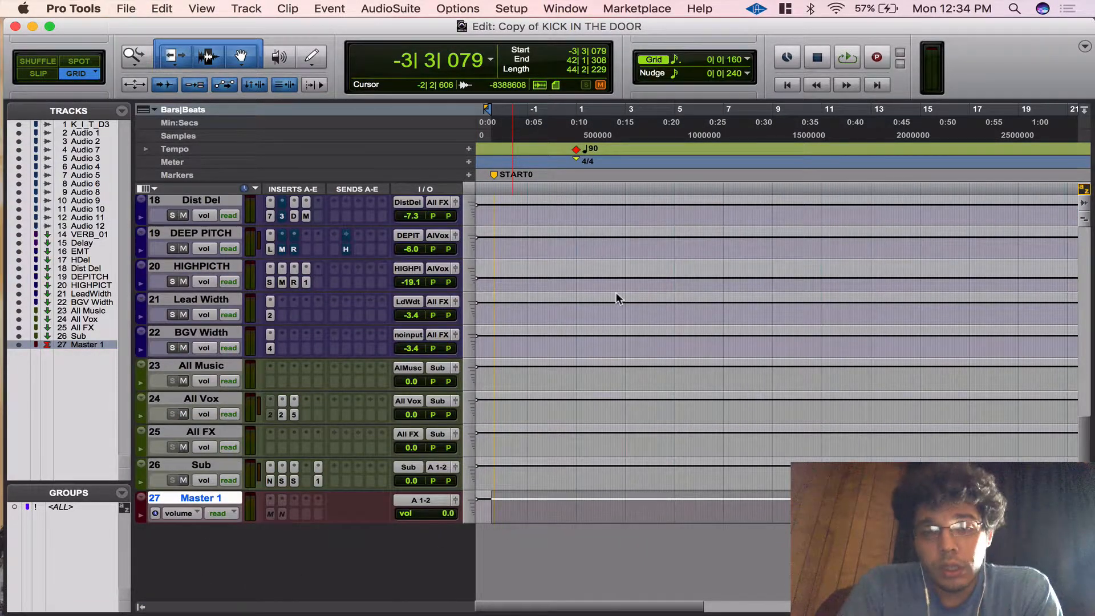
{"action": "key", "text": "shift+super+i"}
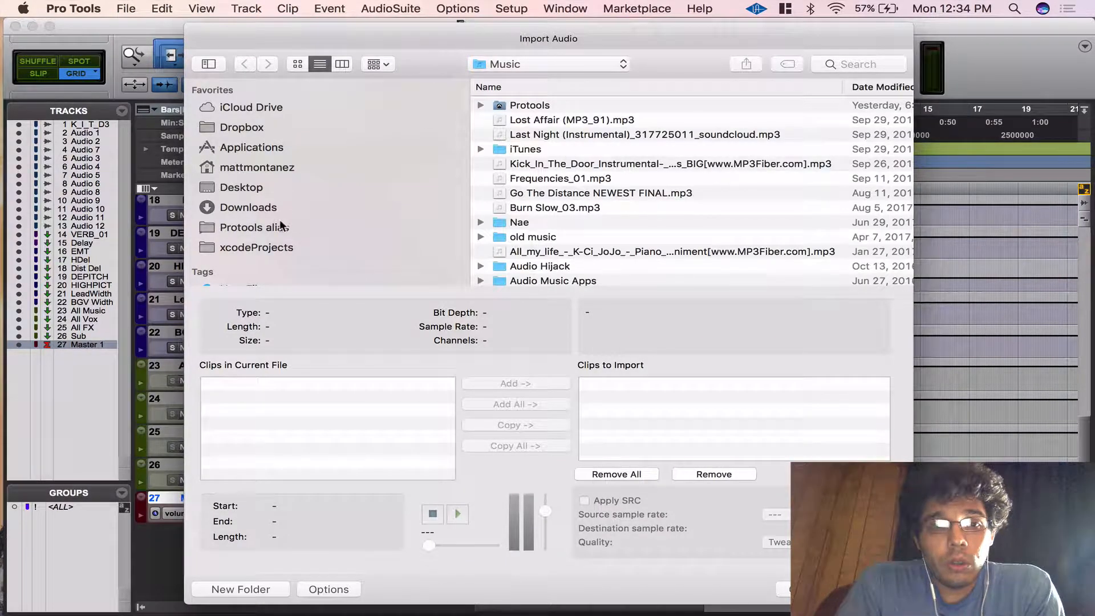
{"action": "left_click", "coordinate": [281, 227]}
{"action": "scroll", "coordinate": [570, 165], "scroll_direction": "down", "scroll_amount": 3}
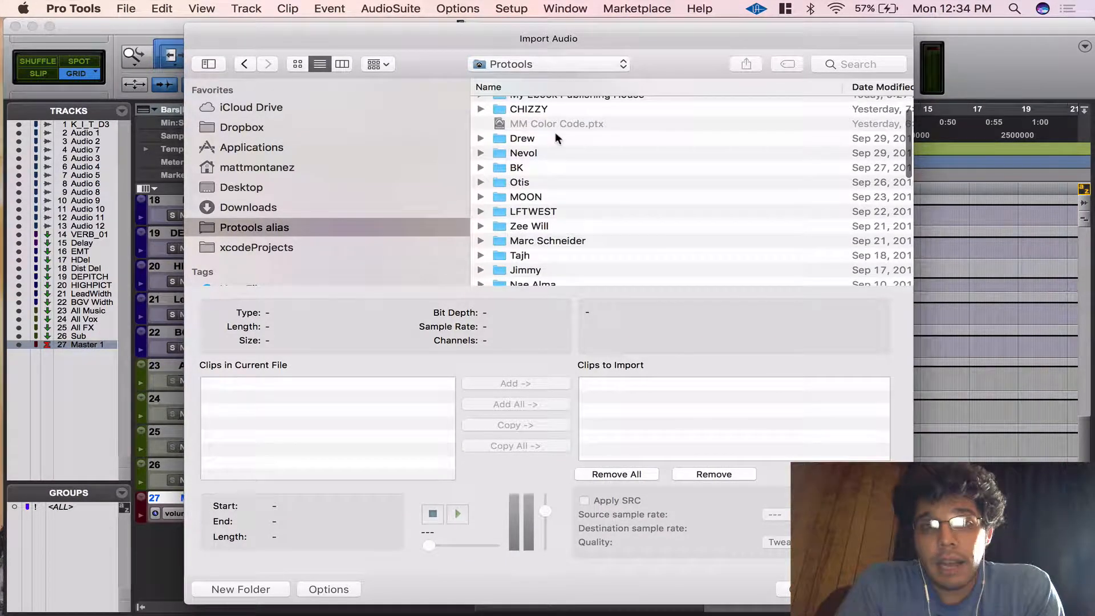
{"action": "scroll", "coordinate": [599, 197], "scroll_direction": "down", "scroll_amount": 3}
{"action": "left_click", "coordinate": [807, 589]}
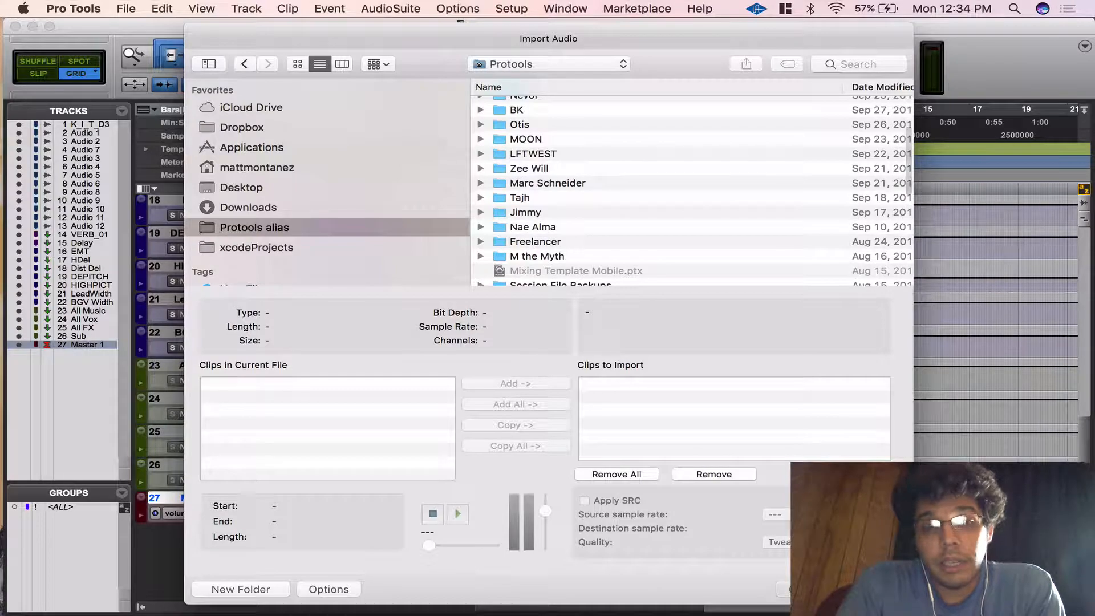
Import all tracks of MM Color Code.ptx from Protools alias as new tracks below Master 1
{"action": "key", "text": "alt+shift+i"}
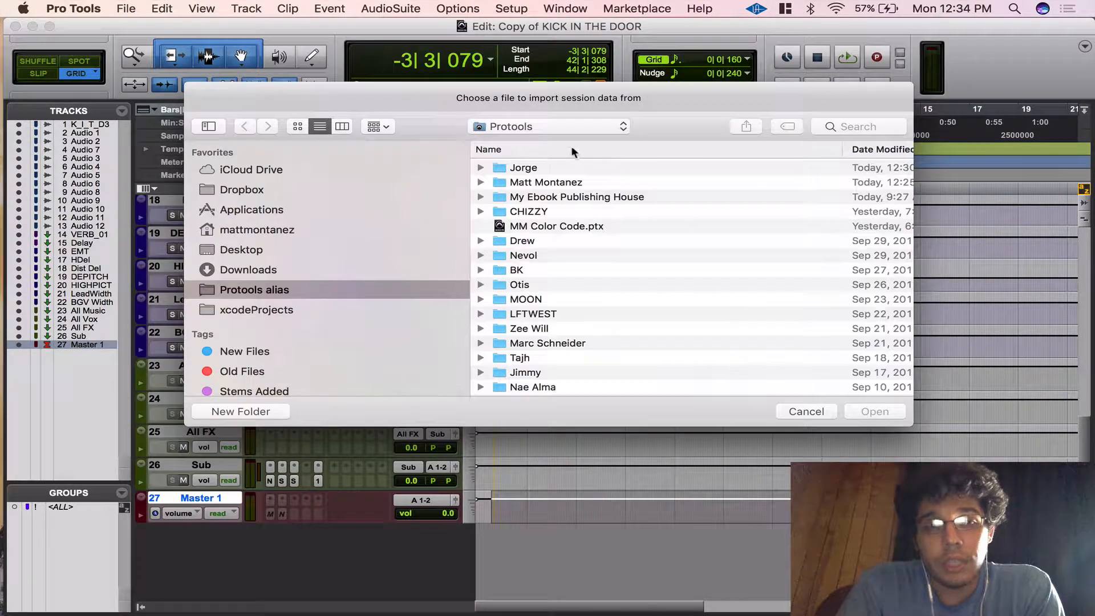
{"action": "double_click", "coordinate": [563, 227]}
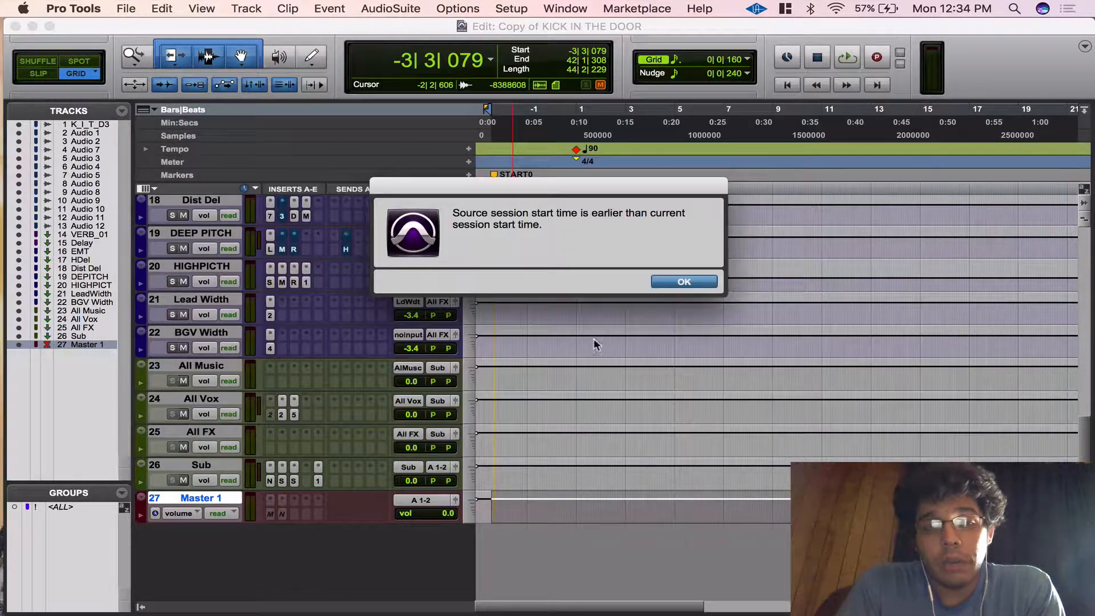
{"action": "left_click", "coordinate": [684, 282]}
{"action": "left_click", "coordinate": [396, 422], "text": "alt"}
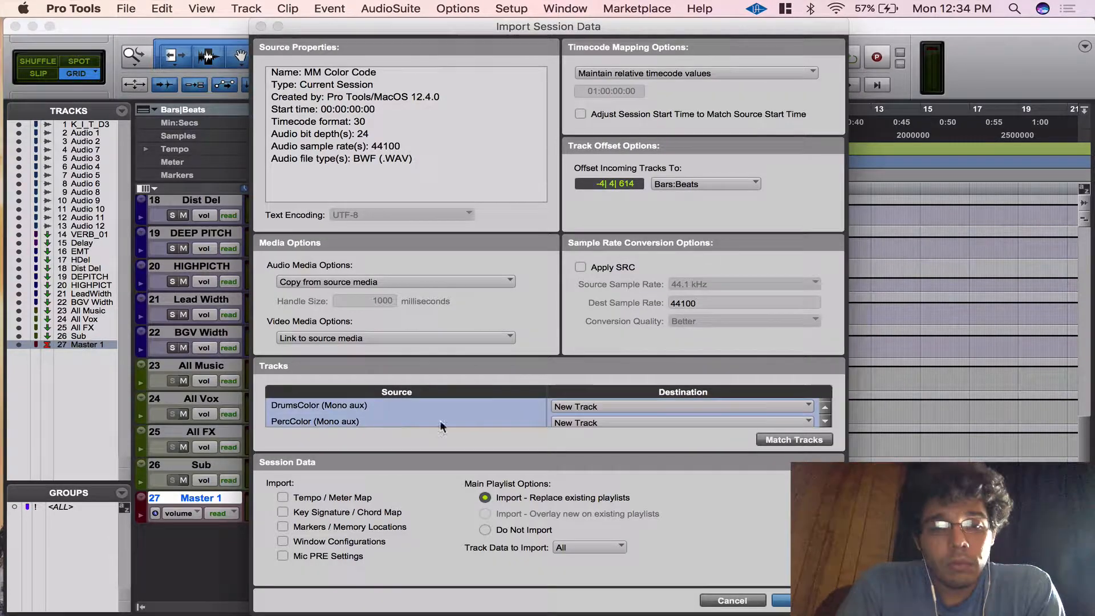
{"action": "left_click", "coordinate": [786, 599]}
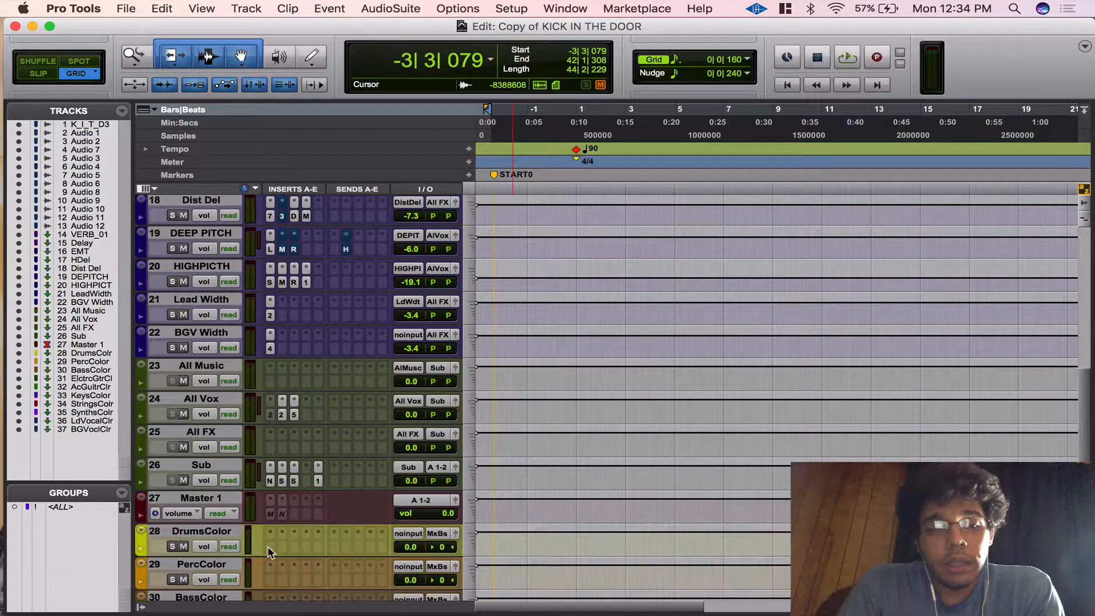
Color the K_I_T_D_IN3 track with the same bright yellow as the DrumsColor track
{"action": "scroll", "coordinate": [268, 546], "scroll_direction": "down", "scroll_amount": 10}
{"action": "scroll", "coordinate": [188, 319], "scroll_direction": "up", "scroll_amount": 4}
{"action": "left_click", "coordinate": [197, 335]}
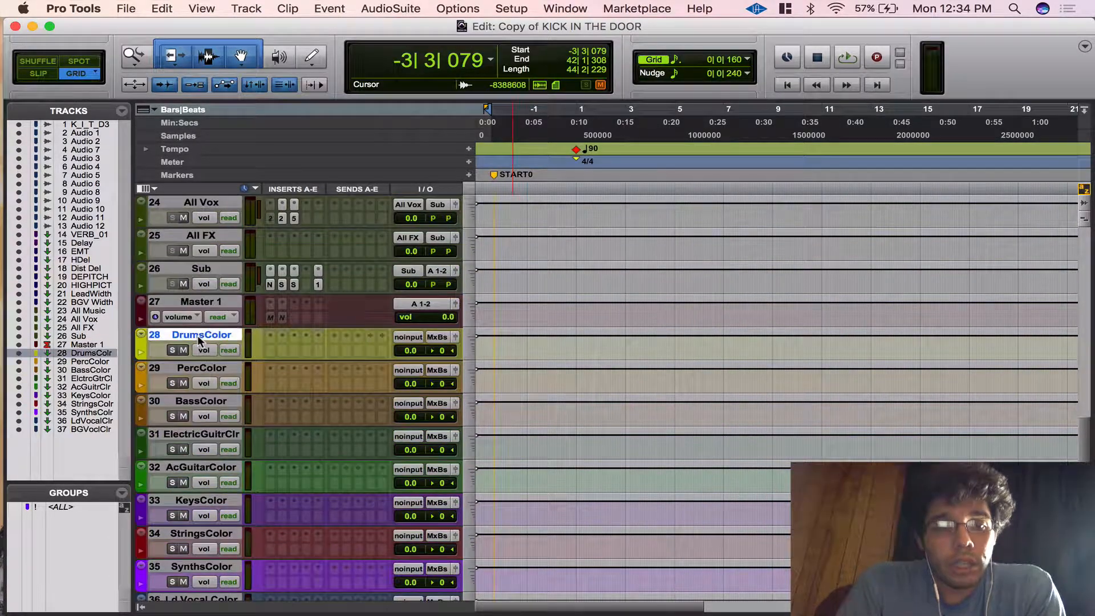
{"action": "scroll", "coordinate": [197, 334], "scroll_direction": "up", "scroll_amount": 15}
{"action": "left_click", "coordinate": [200, 203], "text": "super"}
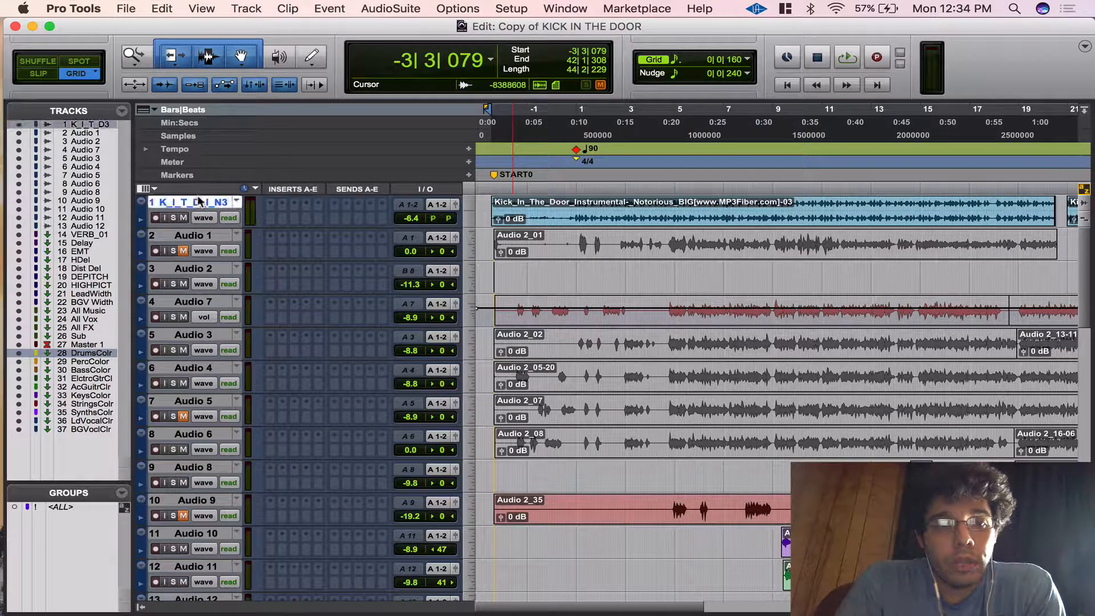
{"action": "double_click", "coordinate": [142, 219]}
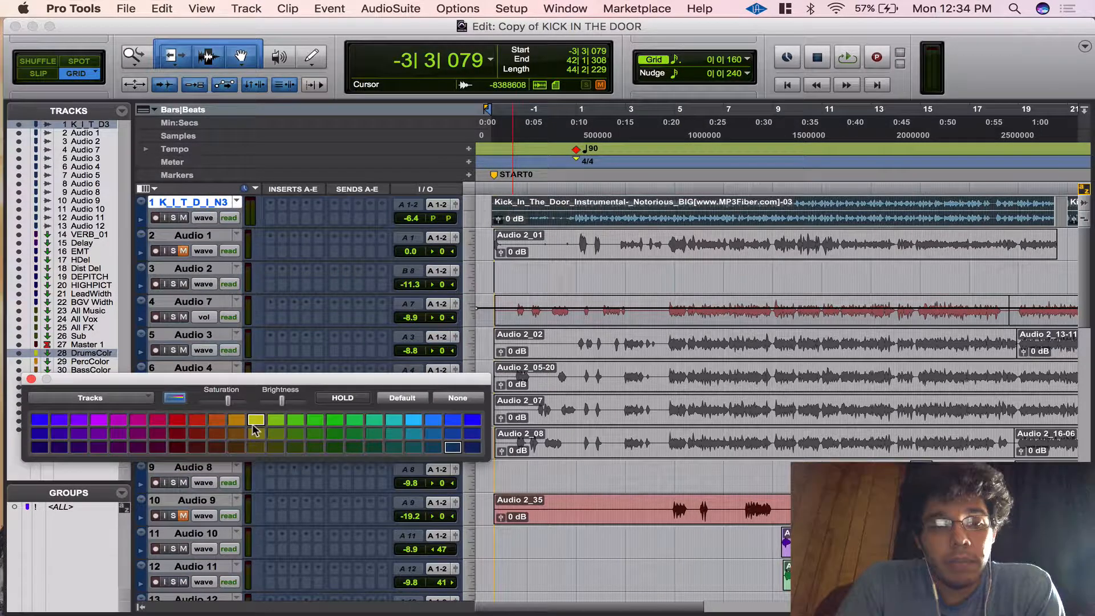
{"action": "left_click", "coordinate": [256, 420]}
{"action": "left_click", "coordinate": [30, 379]}
Delete the imported color-code tracks from DrumsColor through BG Vocal Color
{"action": "scroll", "coordinate": [279, 508], "scroll_direction": "down", "scroll_amount": 15}
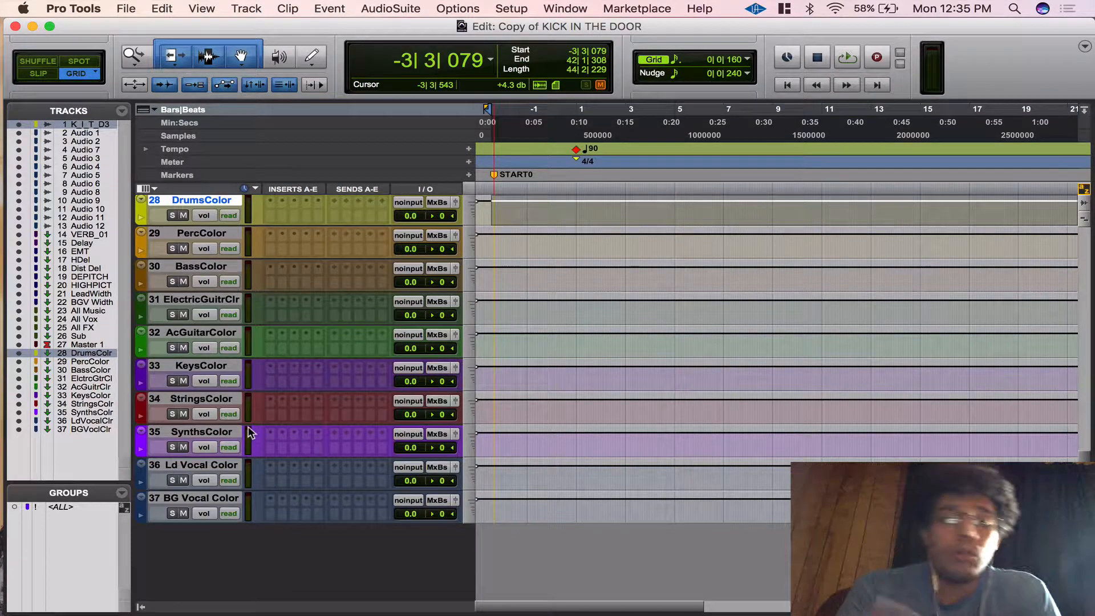
{"action": "left_click", "coordinate": [200, 497]}
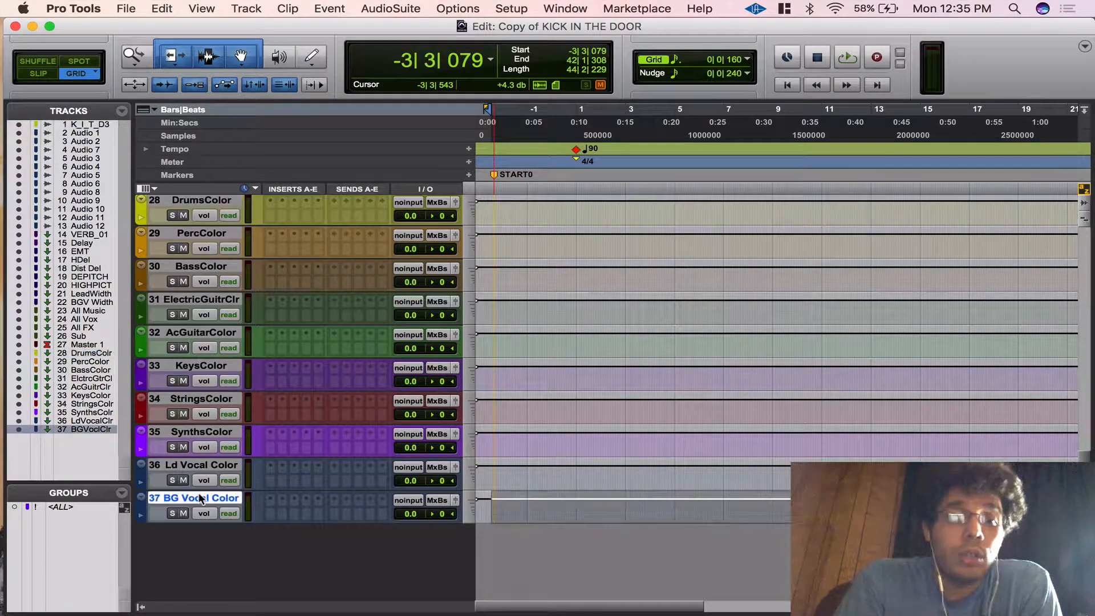
{"action": "scroll", "coordinate": [202, 498], "scroll_direction": "up", "scroll_amount": 3}
{"action": "left_click", "coordinate": [203, 302], "text": "shift"}
{"action": "right_click", "coordinate": [204, 302]}
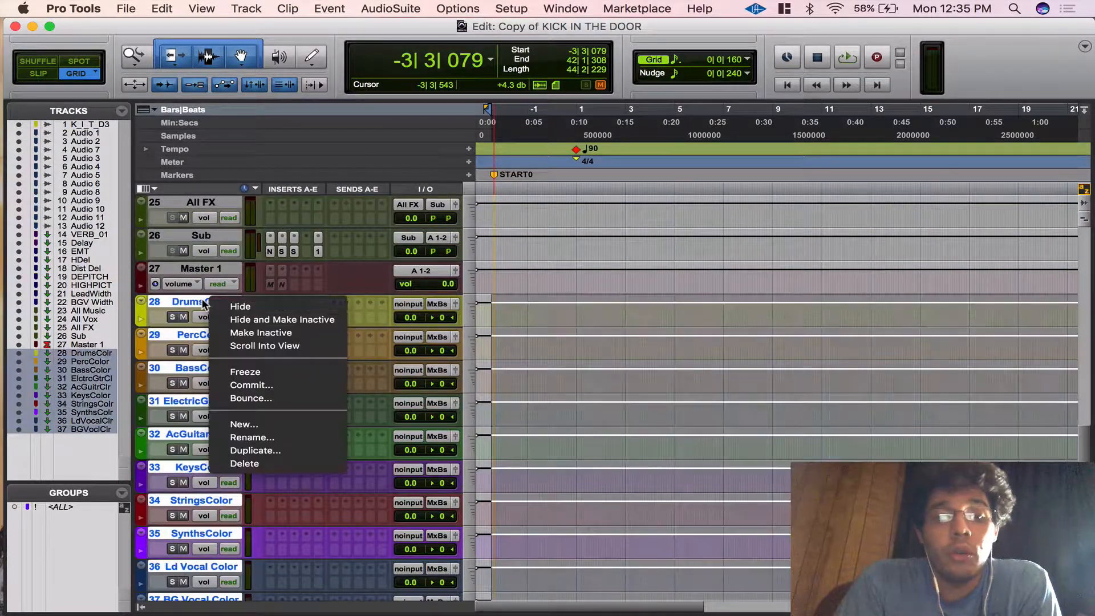
{"action": "left_click", "coordinate": [265, 464]}
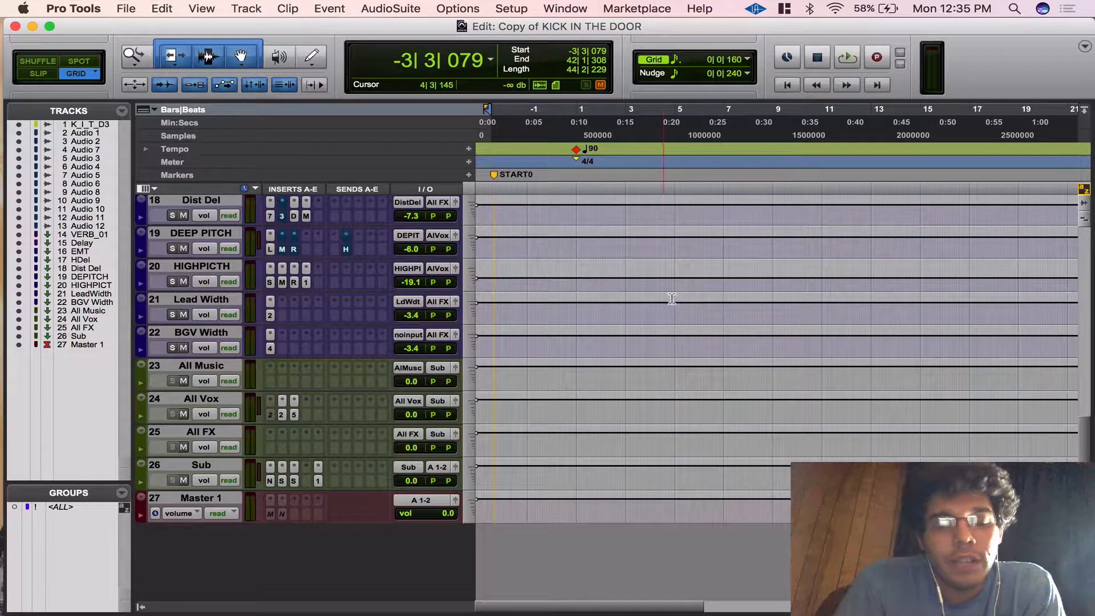
{"action": "scroll", "coordinate": [672, 298], "scroll_direction": "up", "scroll_amount": 15}
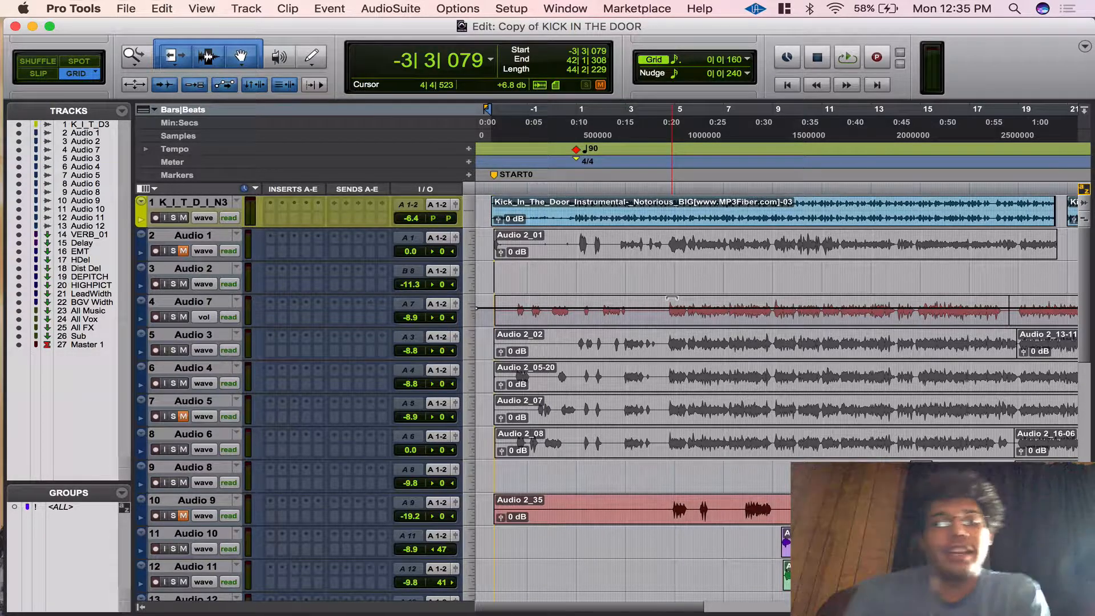
{"action": "scroll", "coordinate": [671, 297], "scroll_direction": "down", "scroll_amount": 15}
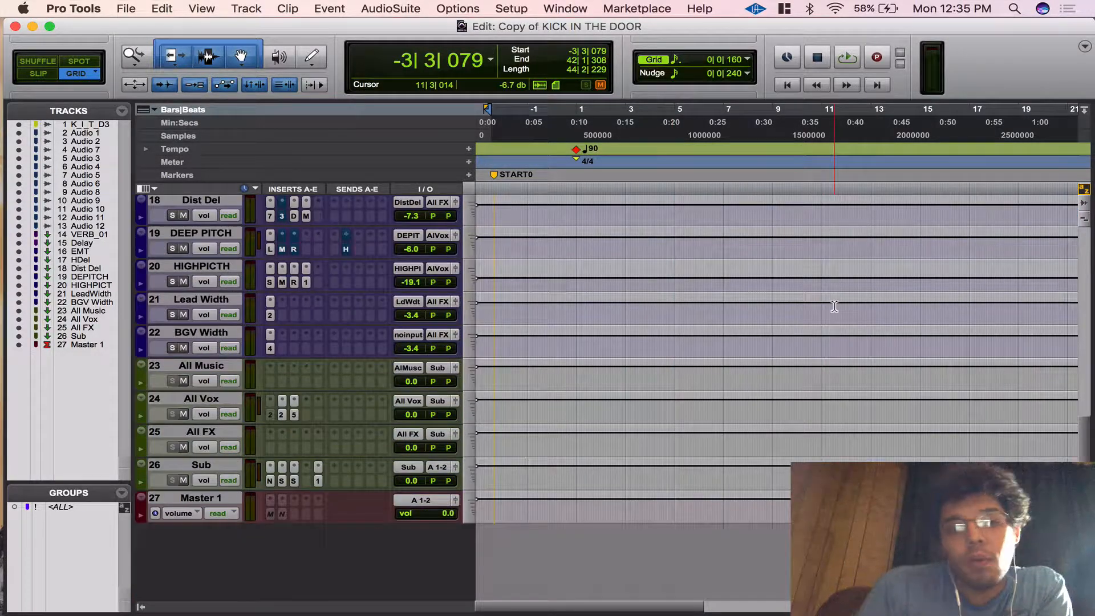